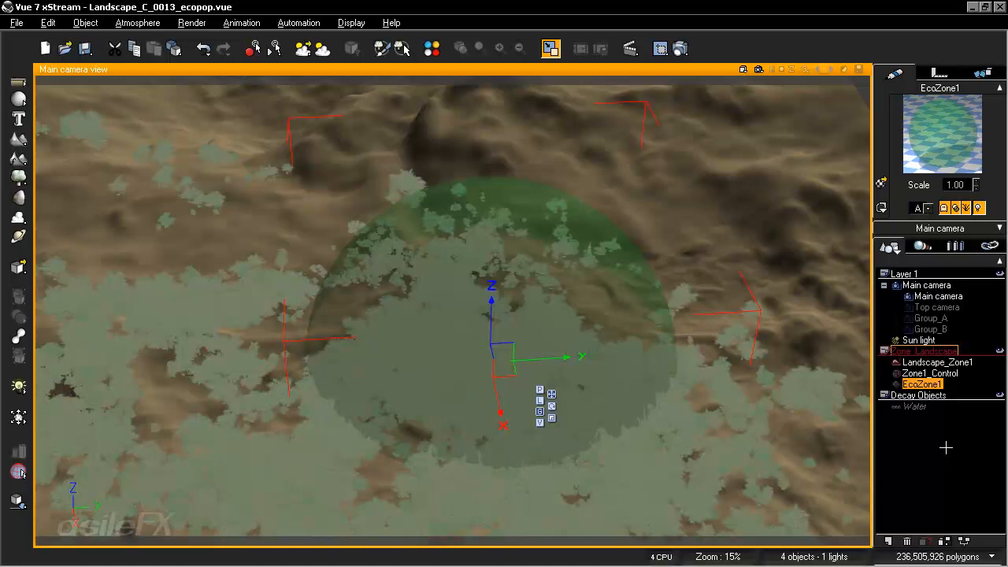
Step: Open the variable density function of the EcoPop_0001 layer in Landscape_Zone1's material for editing
click(942, 446)
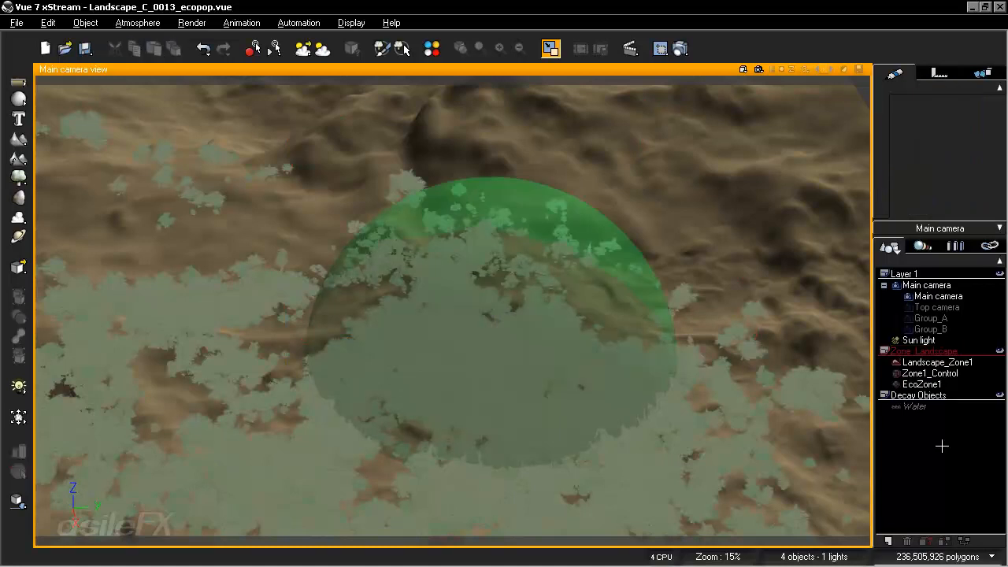
click(948, 362)
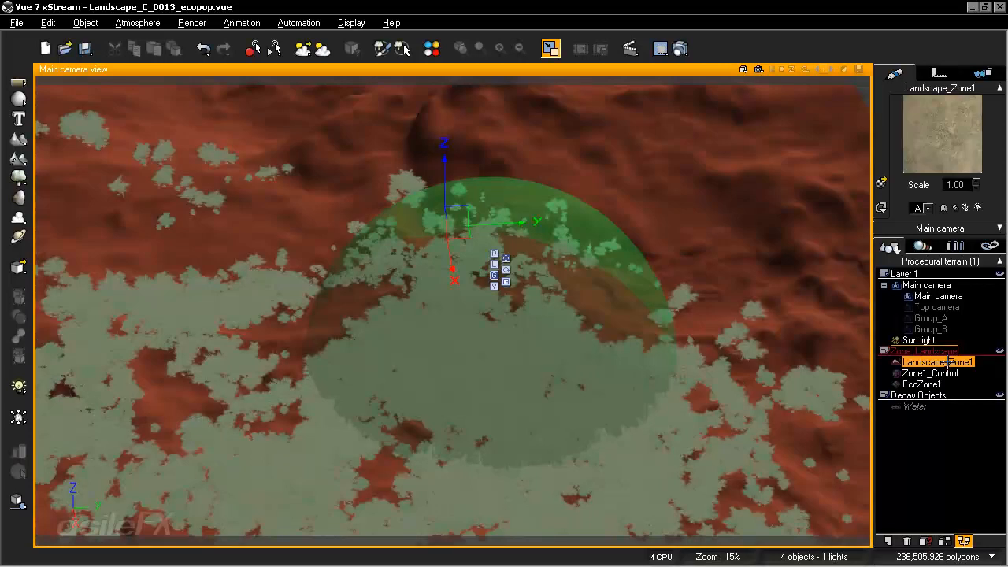
right_click(952, 156)
click(920, 108)
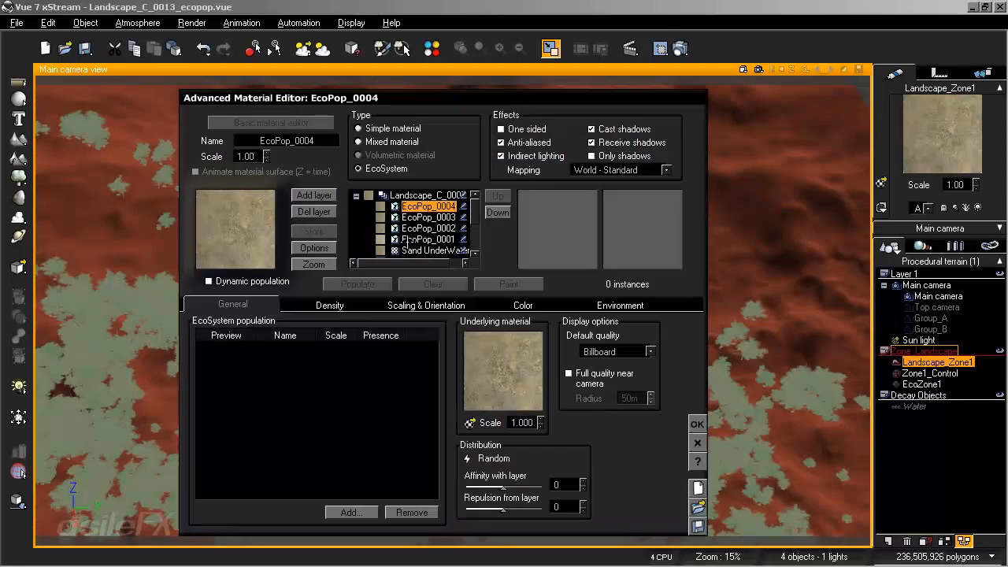
click(428, 238)
click(330, 305)
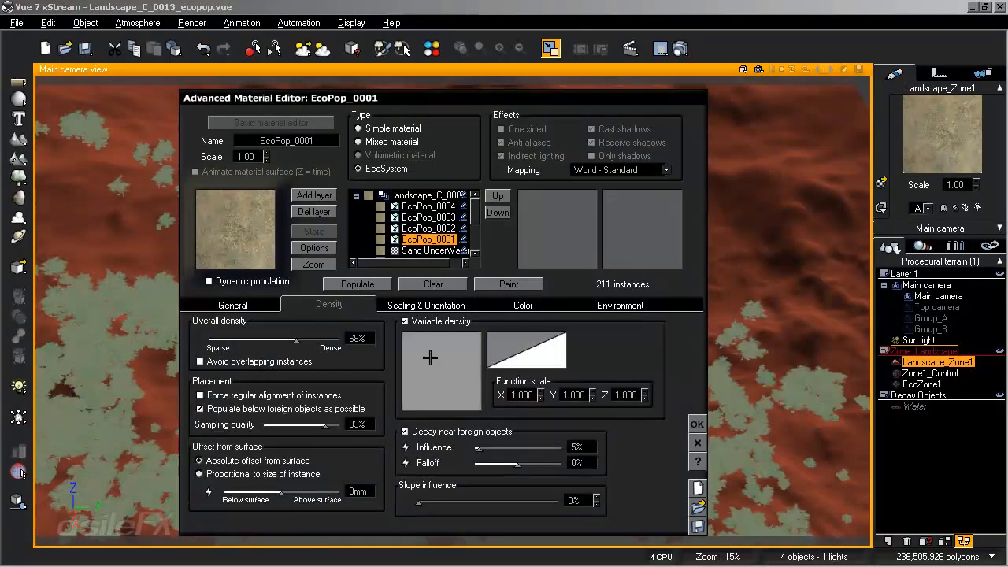
right_click(447, 418)
click(473, 426)
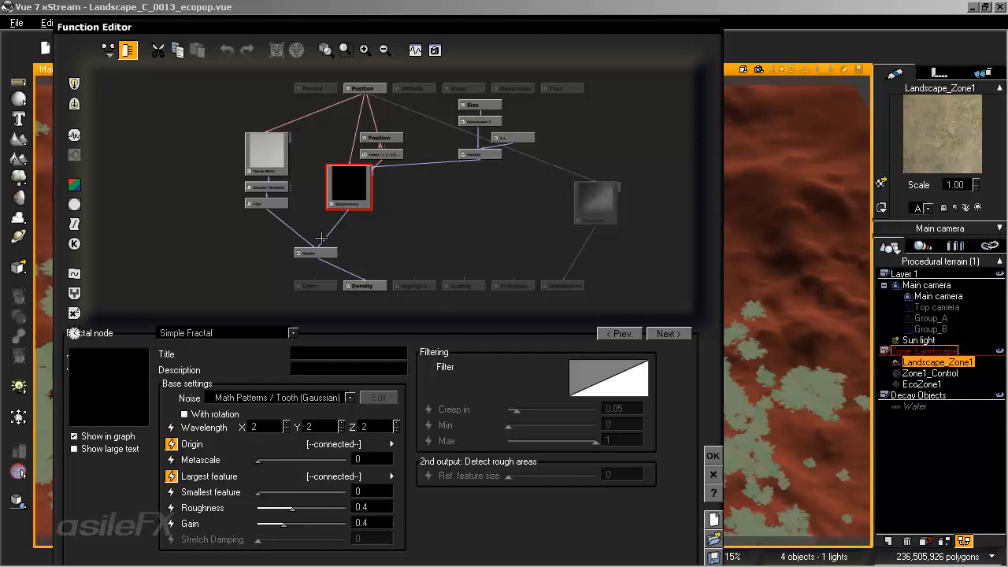
Step: Spread out the EcoZone1 Position node and the Vector ( x y ) [Z] Constraint node between Terrain Noise and the Simple Fractal
drag(391, 234, 503, 239)
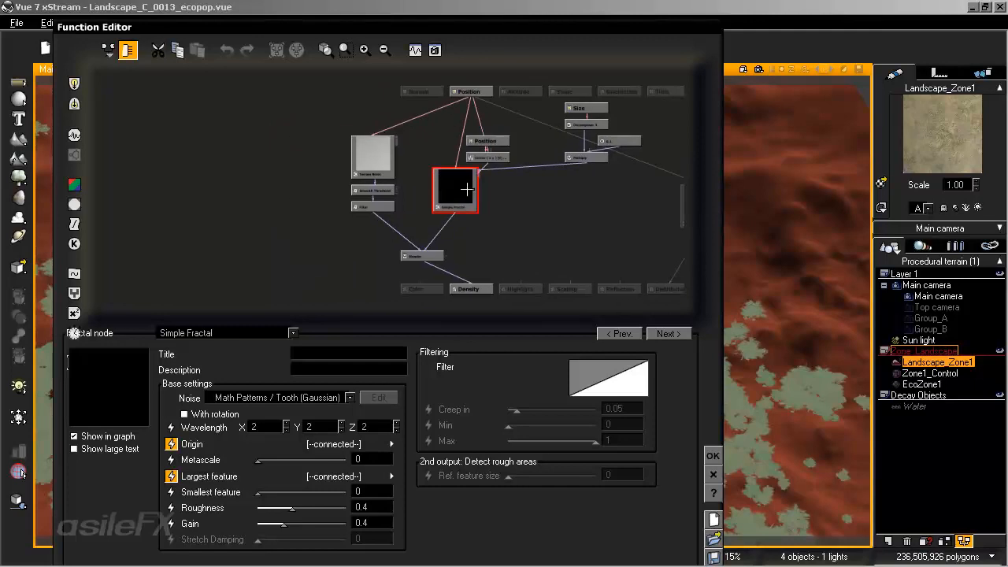
drag(467, 189, 515, 192)
drag(626, 199, 392, 186)
click(366, 51)
drag(313, 132, 431, 196)
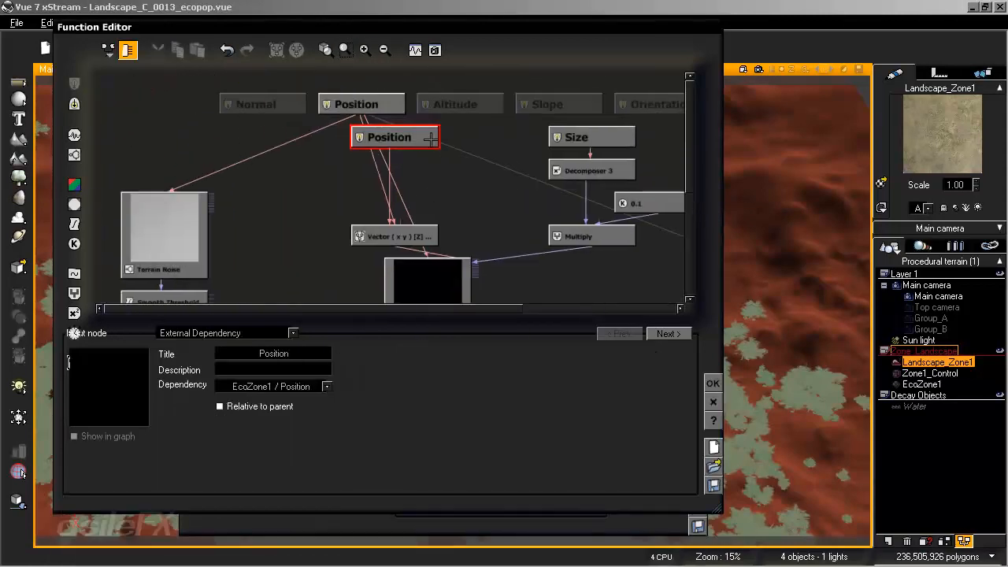
drag(430, 140, 345, 184)
drag(459, 213, 399, 178)
Step: Remove the Vector ( x y ) [Z] Constraint node's connections to the Simple Fractal and to both Position nodes
click(511, 257)
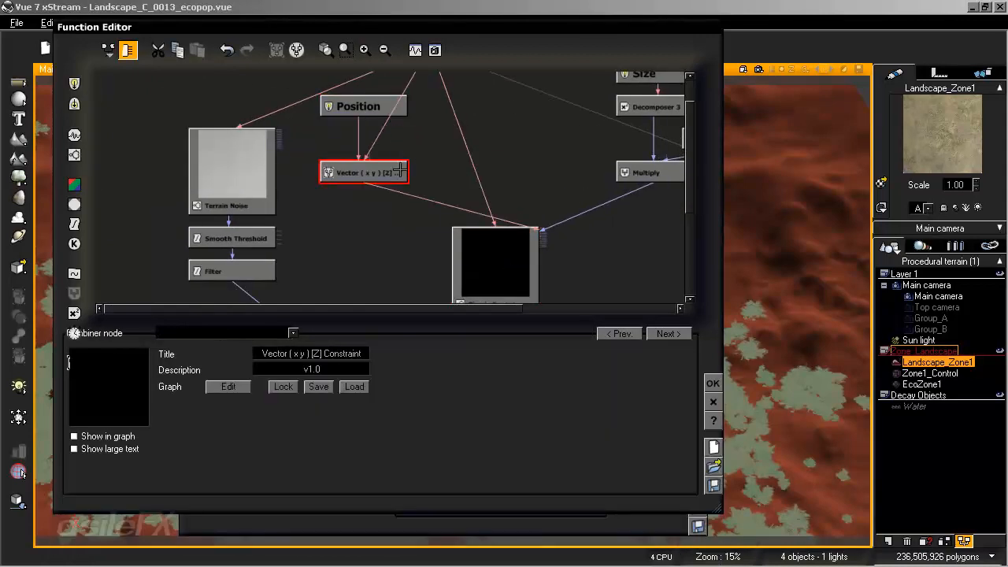
click(456, 209)
middle_drag(549, 162, 471, 179)
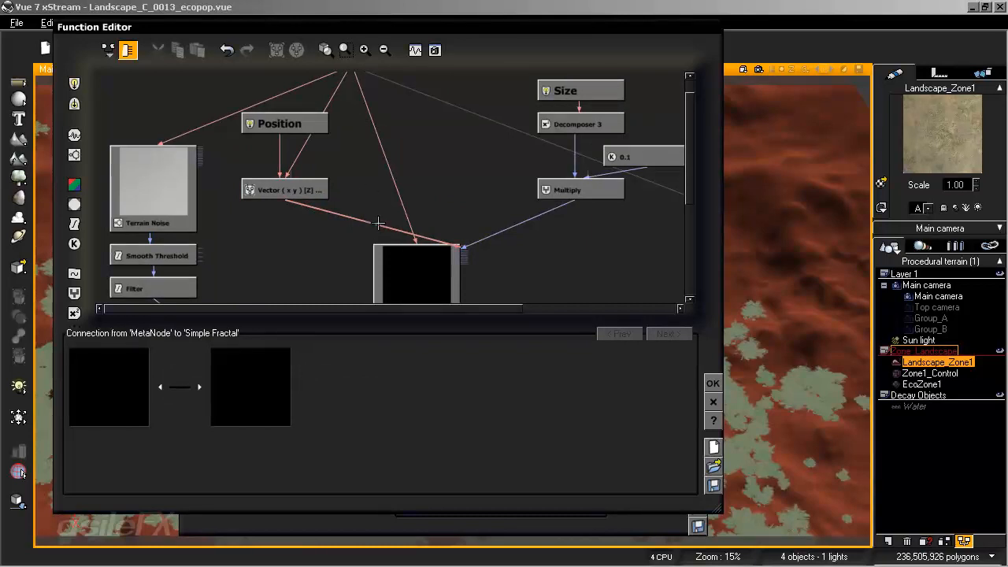
key(Delete)
middle_drag(360, 134, 427, 163)
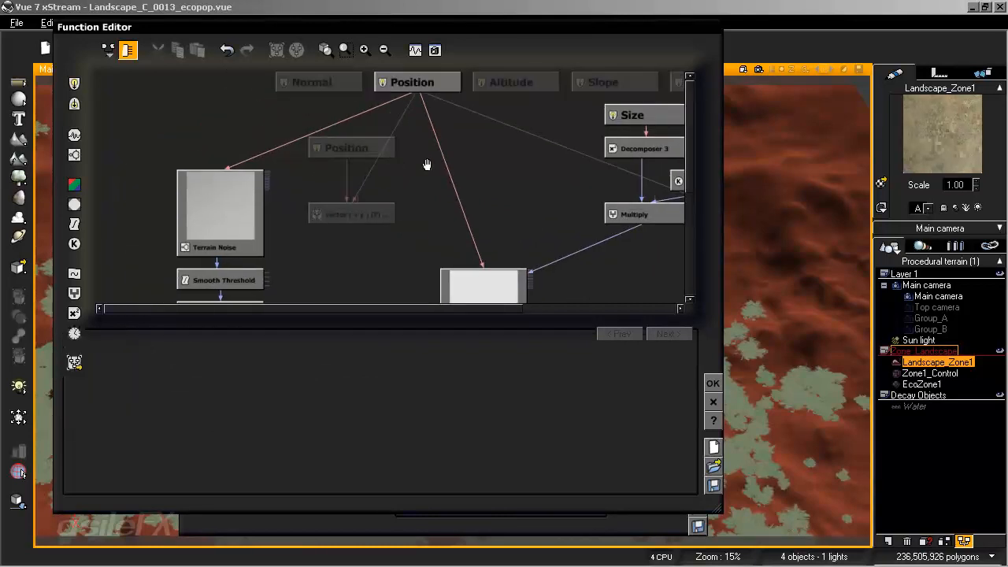
click(372, 178)
key(Delete)
click(347, 178)
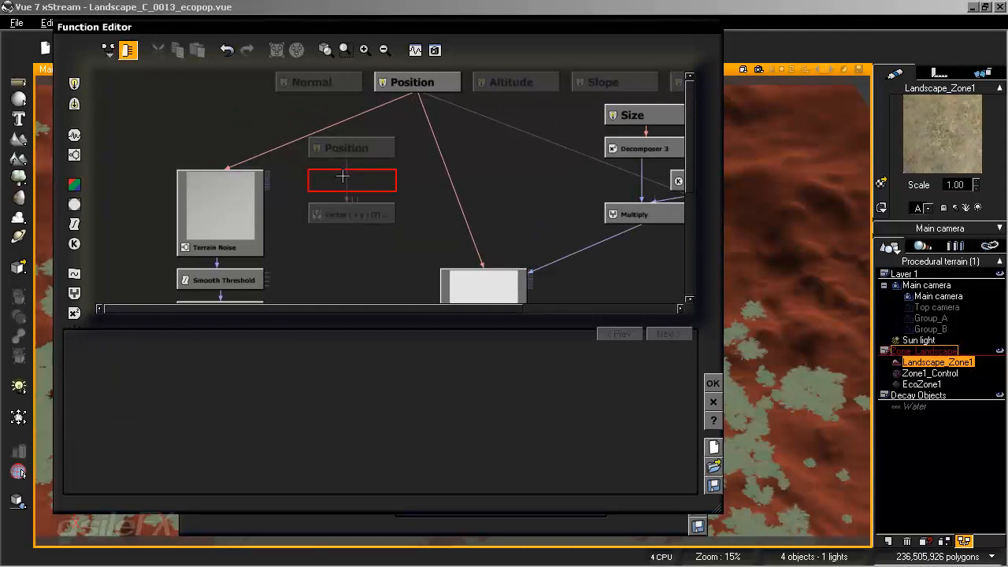
key(Delete)
Step: Delete the disconnected Vector ( x y ) [Z] Constraint node from the density graph
middle_drag(411, 233, 394, 203)
click(369, 196)
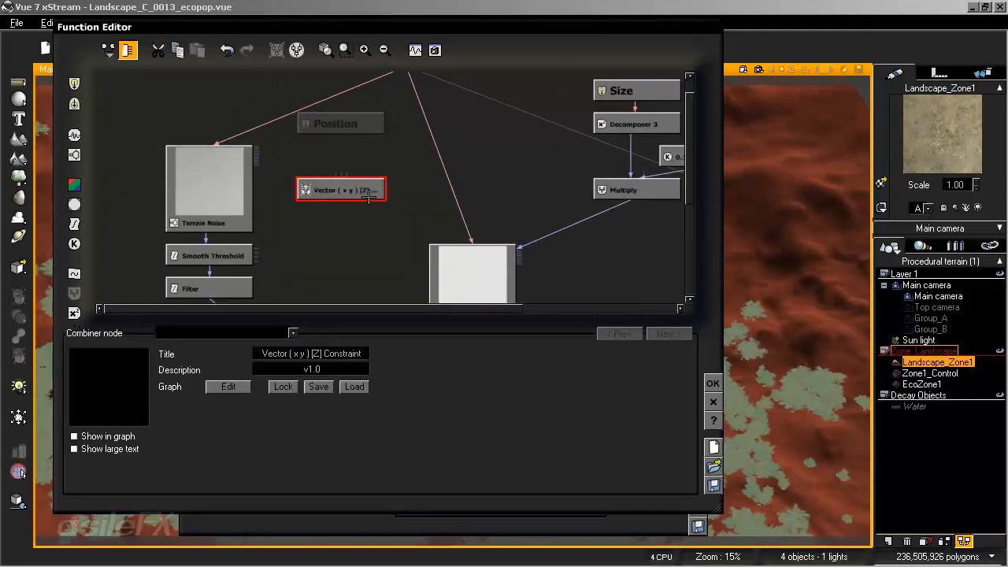
key(Delete)
Step: Add a Composer 3 vector operation node in the empty space above the Simple Fractal
mouse_move(483, 186)
middle_down()
mouse_move(468, 202)
mouse_move(557, 198)
mouse_move(531, 172)
middle_up()
right_click(435, 202)
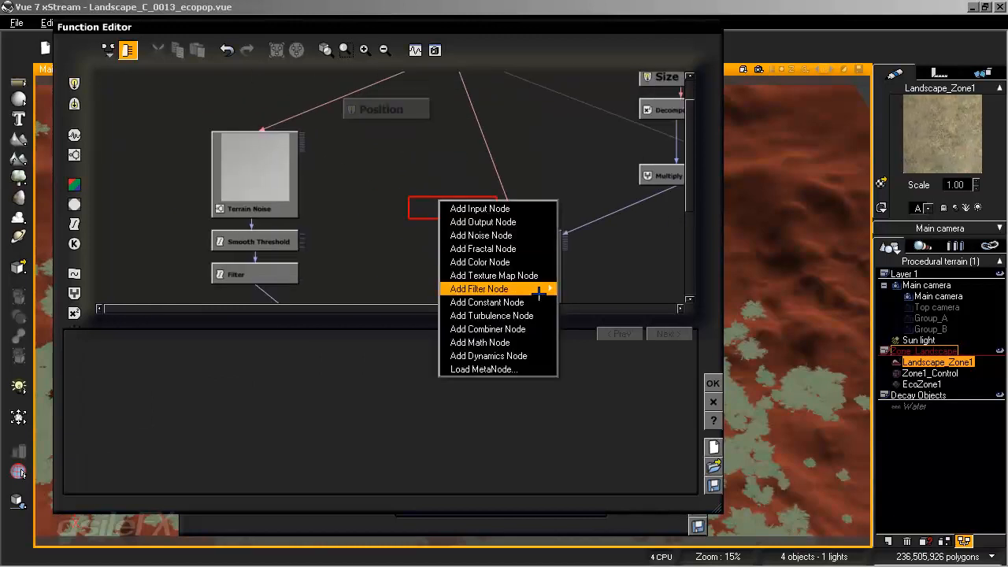
mouse_move(530, 339)
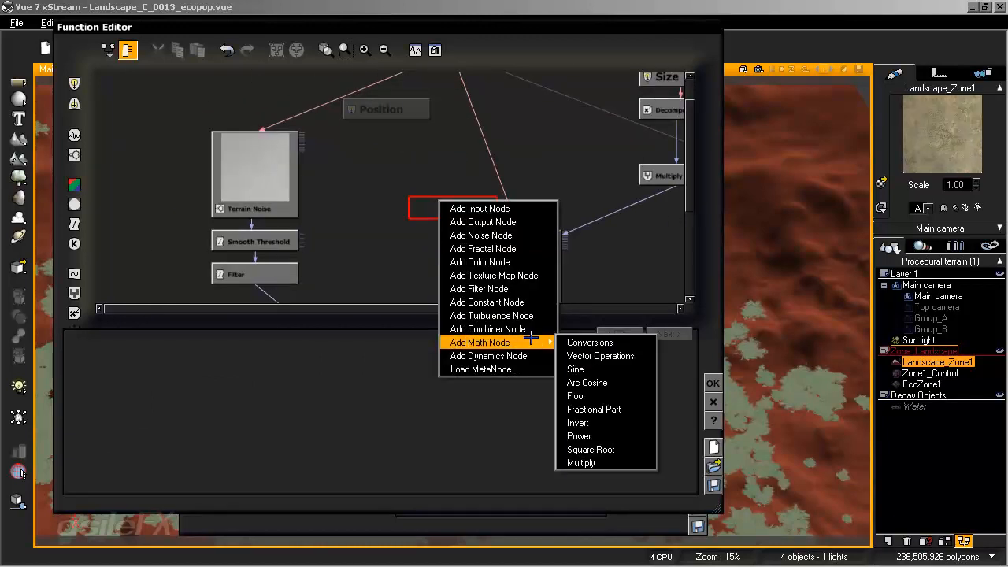
mouse_move(622, 356)
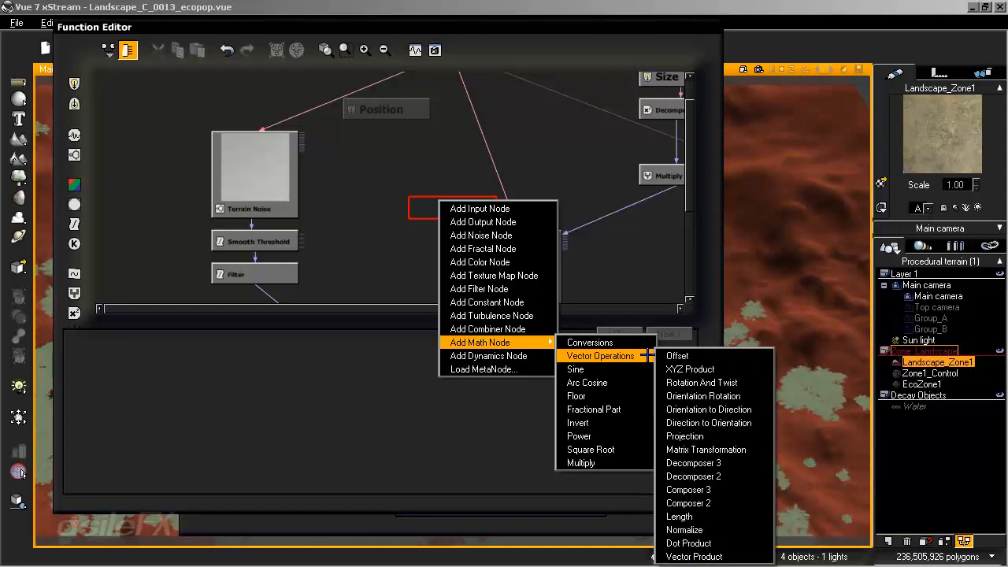
click(737, 489)
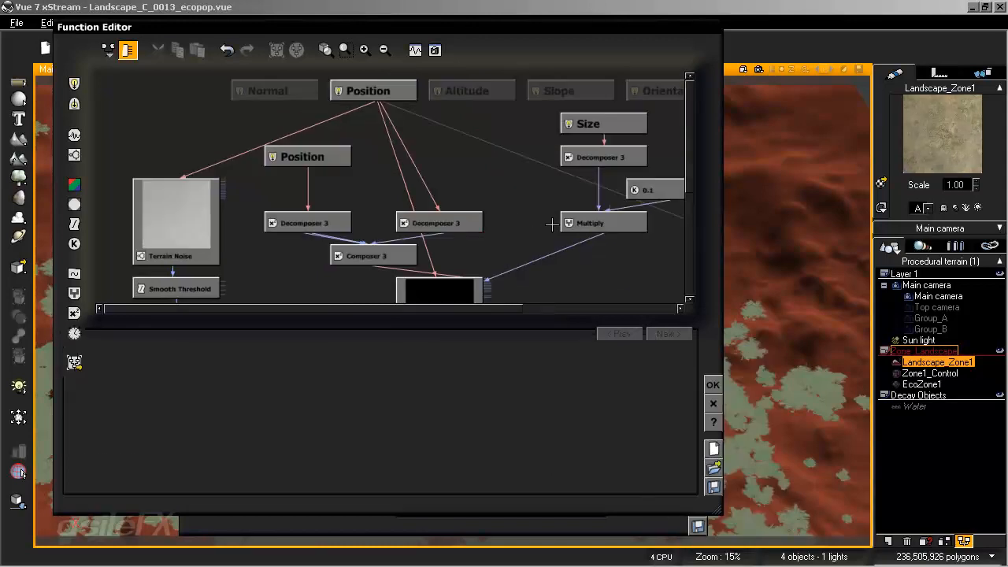
Step: Arrange the Composer 3 node compactly beneath the two Decomposer 3 nodes of the position branch
middle_drag(596, 192, 534, 185)
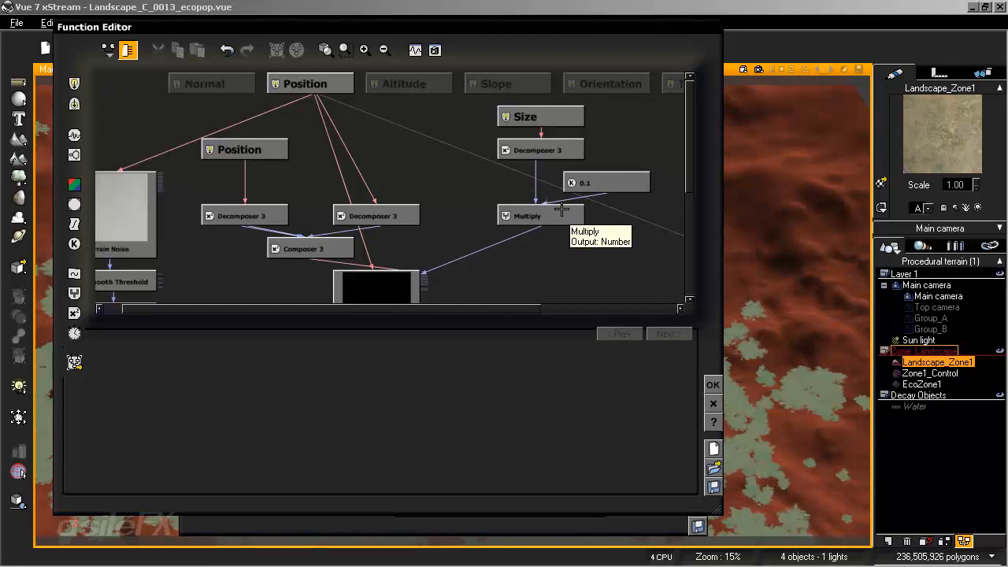
middle_drag(558, 159, 533, 183)
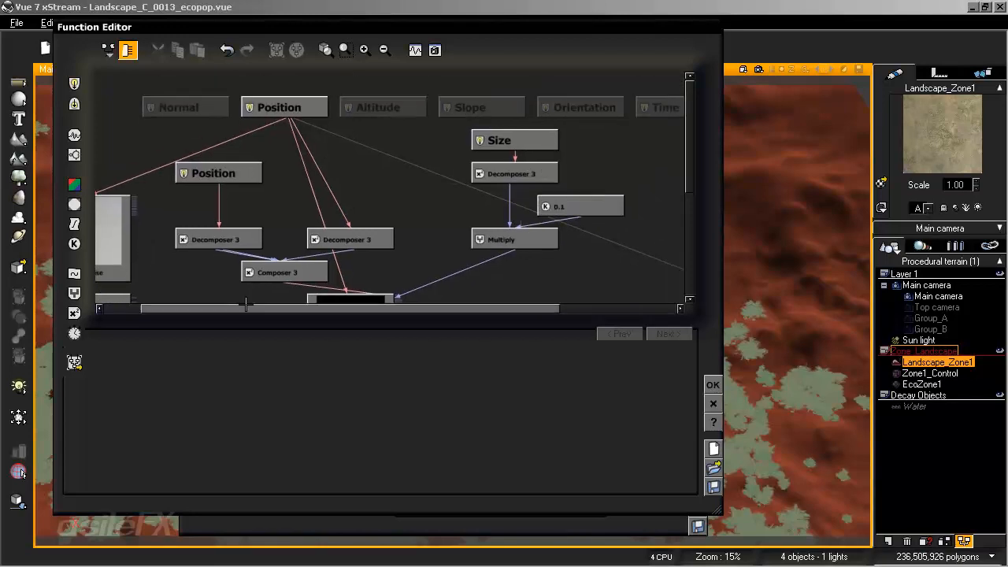
drag(312, 286, 267, 249)
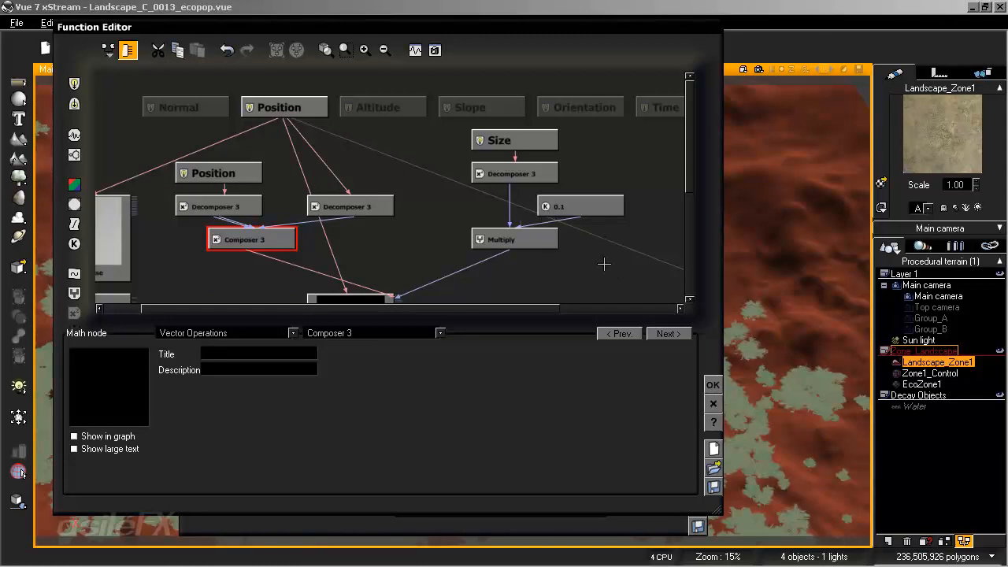
Step: Group the EcoZone1 Position and Size branches, with their Decomposer, Composer, 0.1 constant and Multiply nodes, into one MetaNode above the Simple Fractal
drag(616, 271, 186, 139)
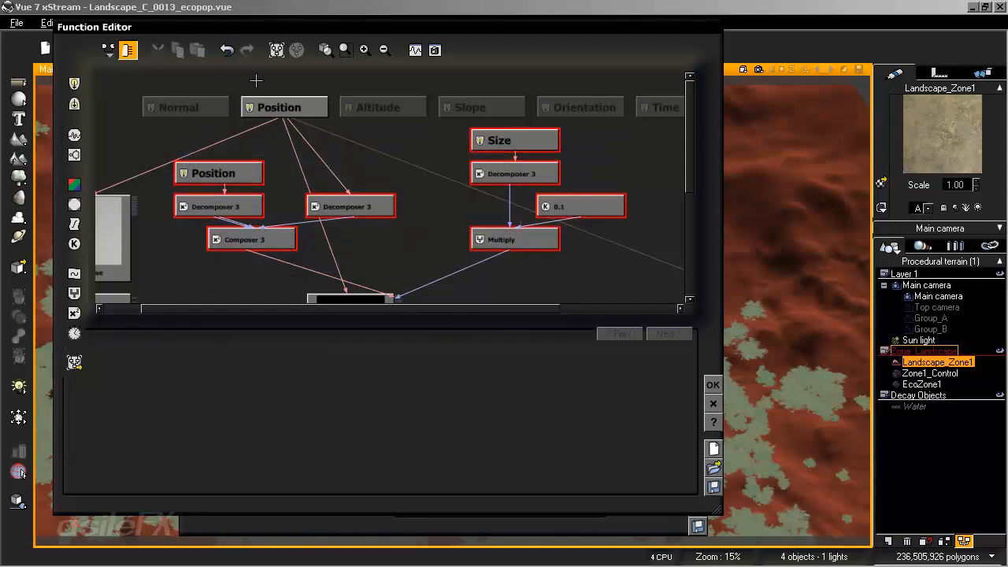
click(277, 50)
drag(368, 206, 435, 205)
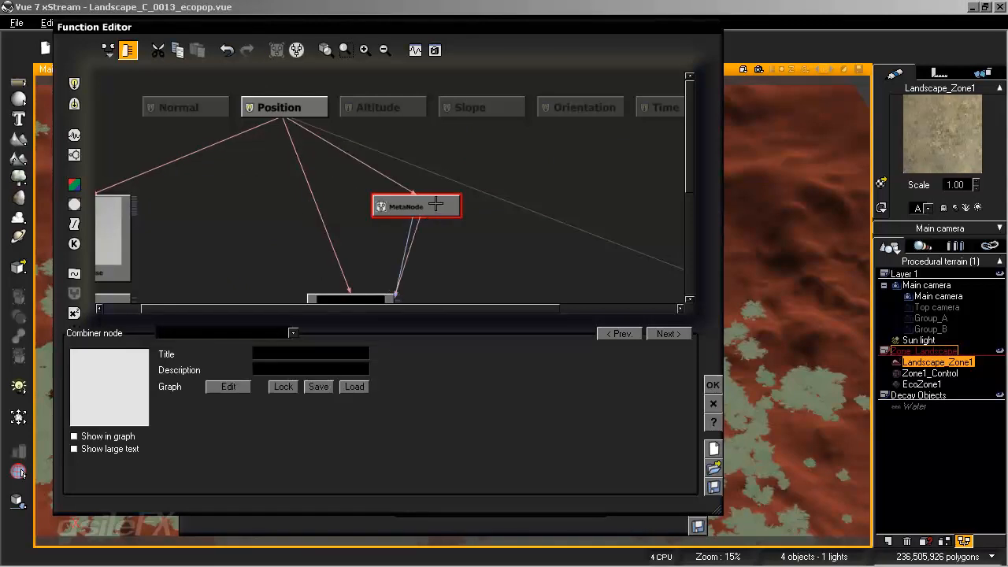
Step: Open the MetaNode's internal graph, enlarge its nodes and move its editor window aside so the parent graph's settings stay in sight
click(228, 387)
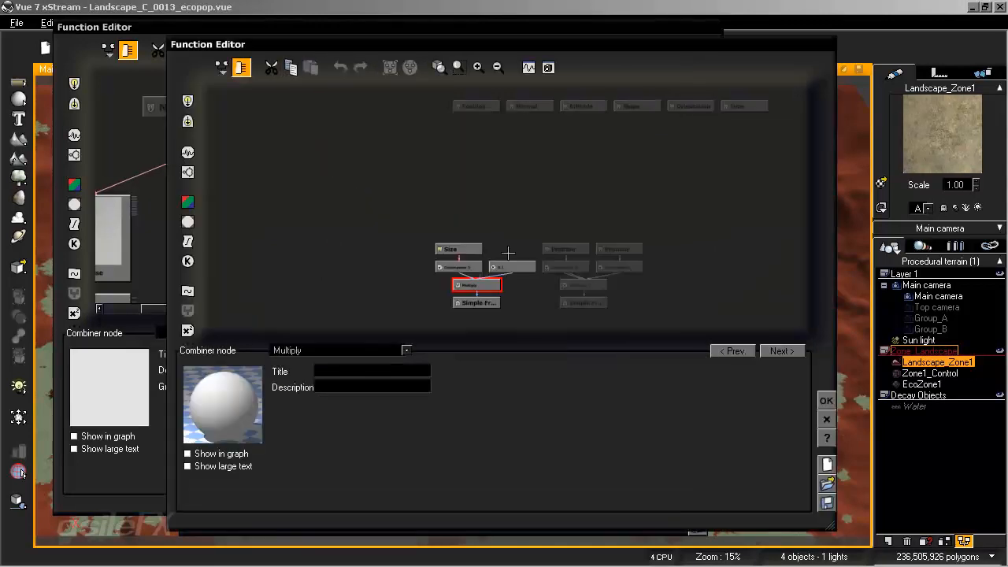
drag(528, 202, 510, 171)
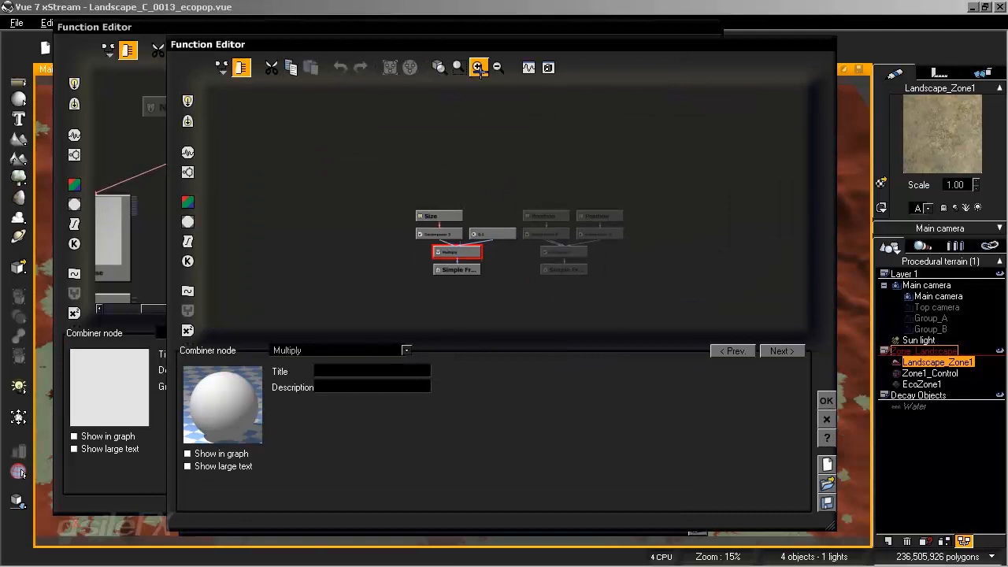
click(478, 67)
click(557, 185)
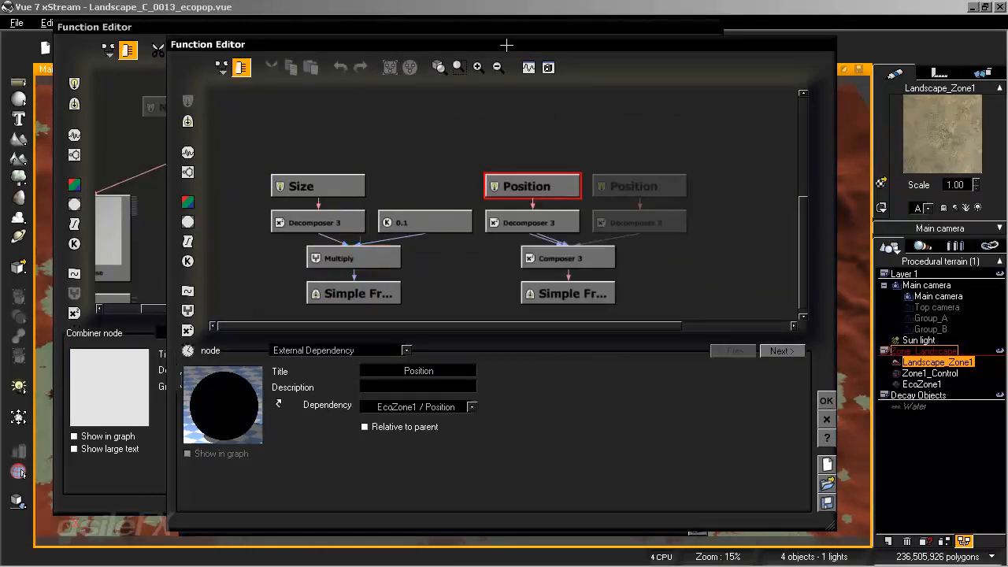
drag(506, 44, 626, 67)
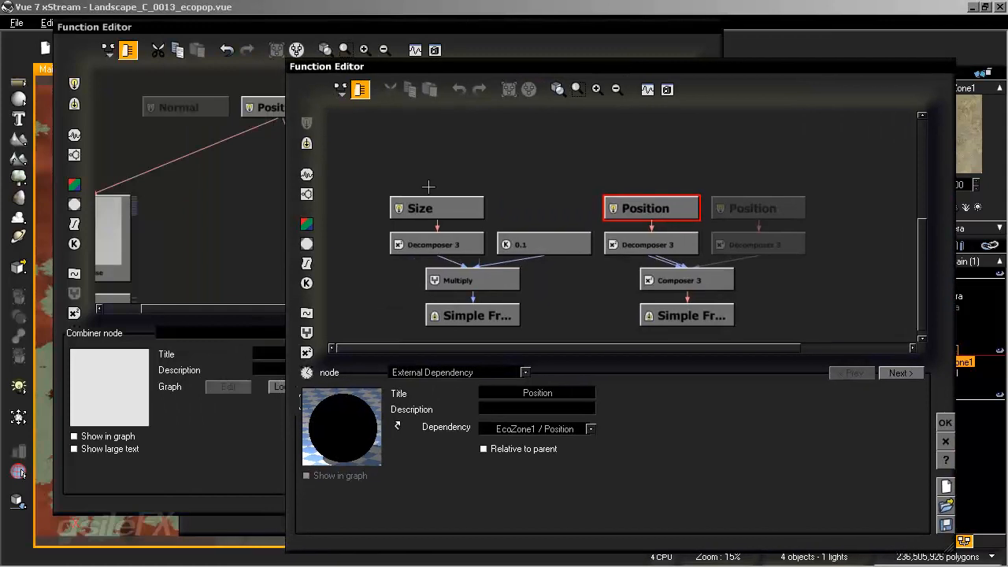
Step: Publish the EcoZone1 Size and Position dependencies under the names Size - Dependency and Position - Dependency
click(442, 210)
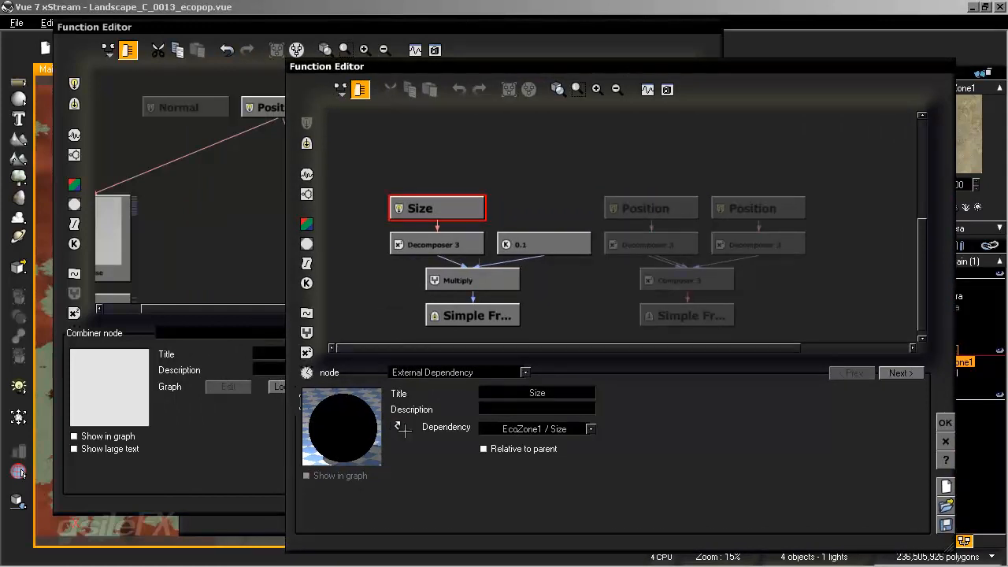
click(397, 425)
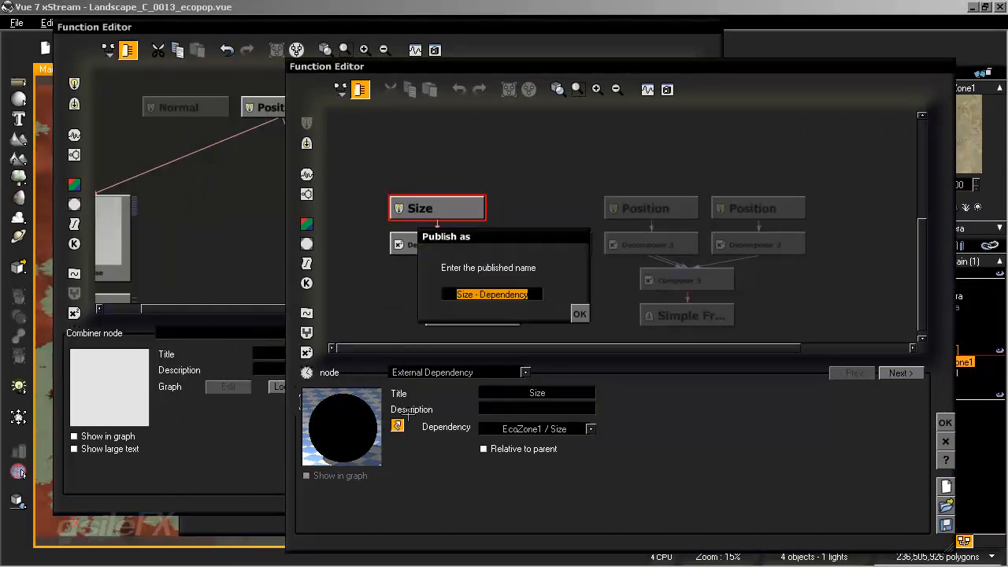
click(580, 314)
click(650, 208)
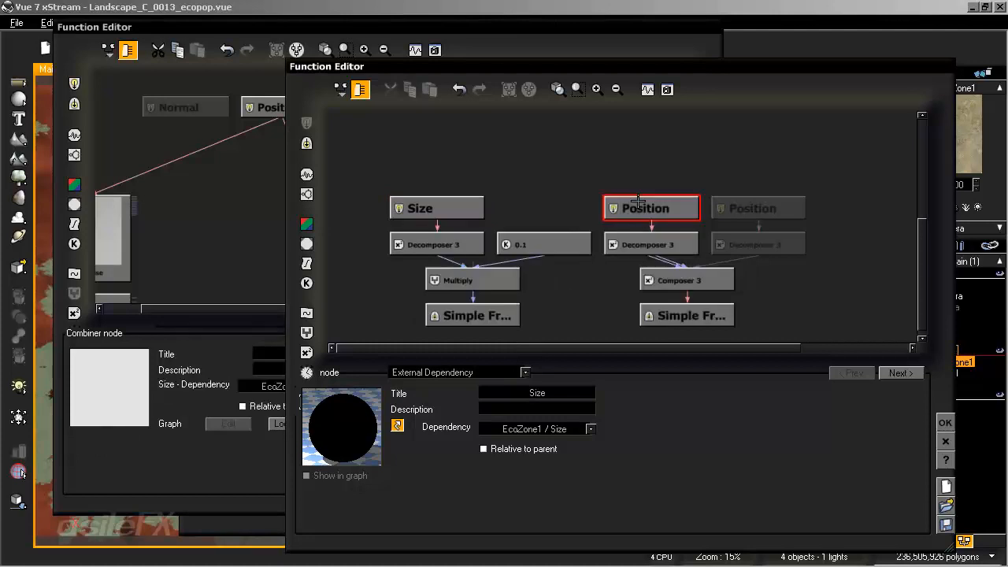
click(397, 424)
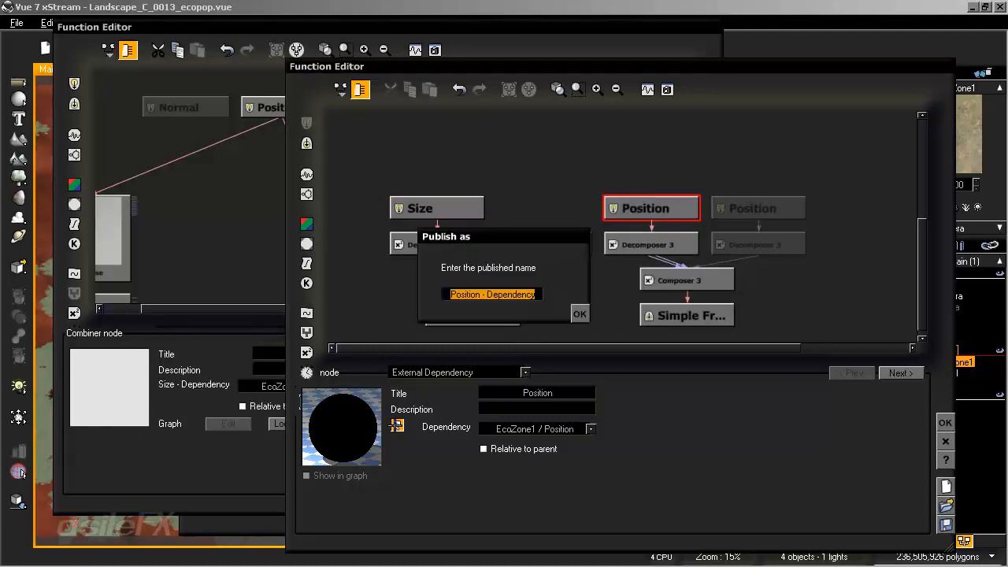
click(580, 313)
Step: Publish the 0.1 constant's value as Internal Unit and accept the MetaNode's graph
click(531, 243)
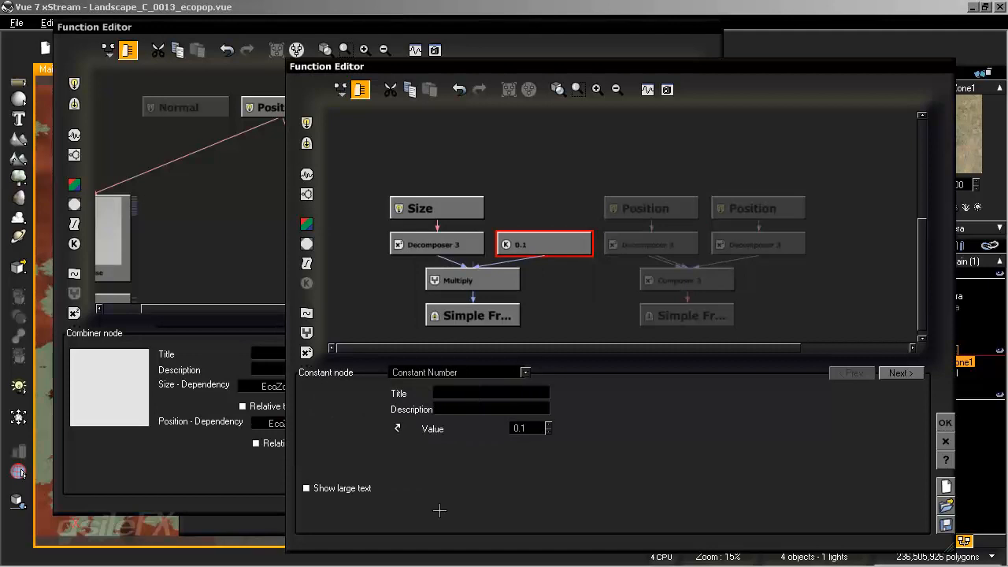
click(397, 428)
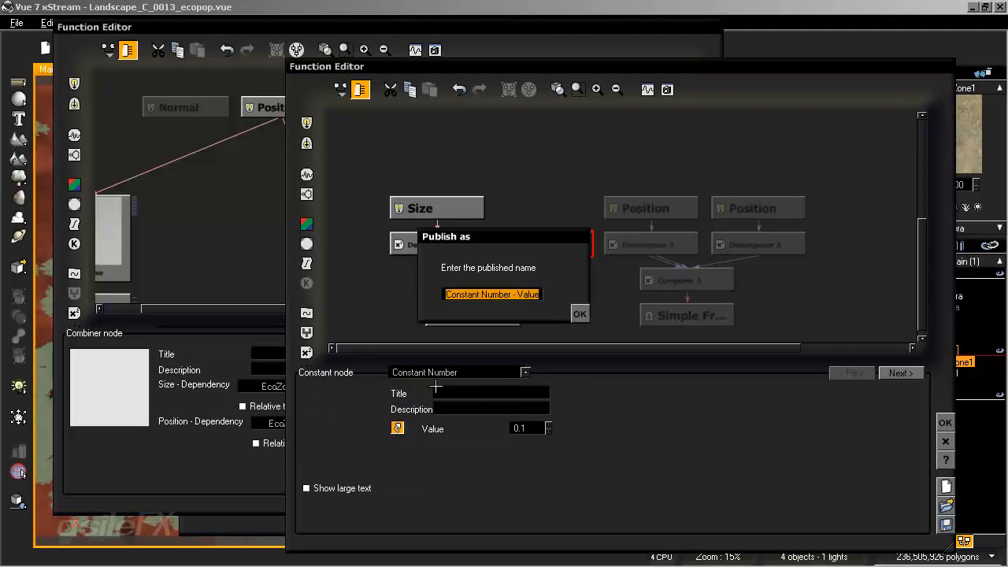
text(Internal Unit)
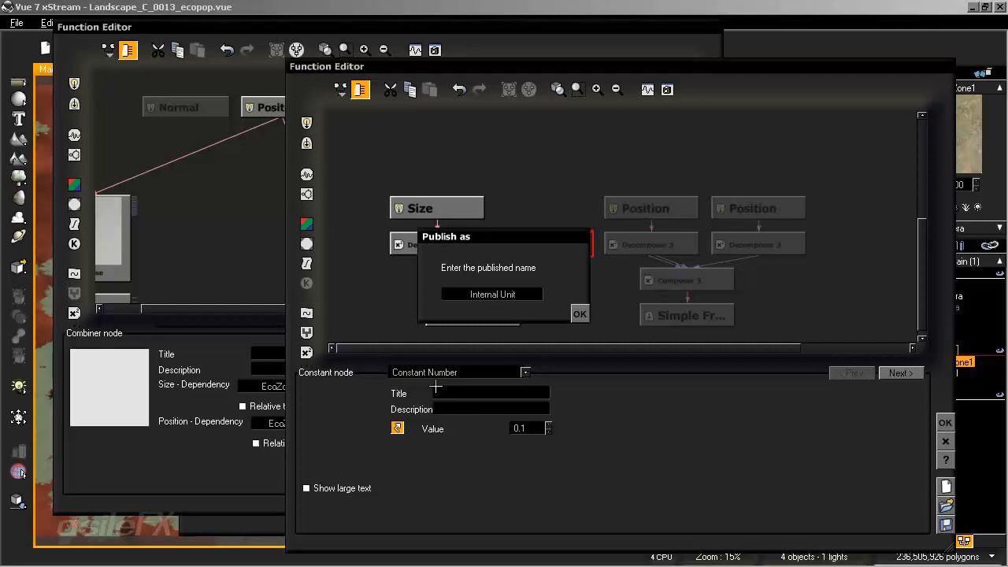
click(579, 312)
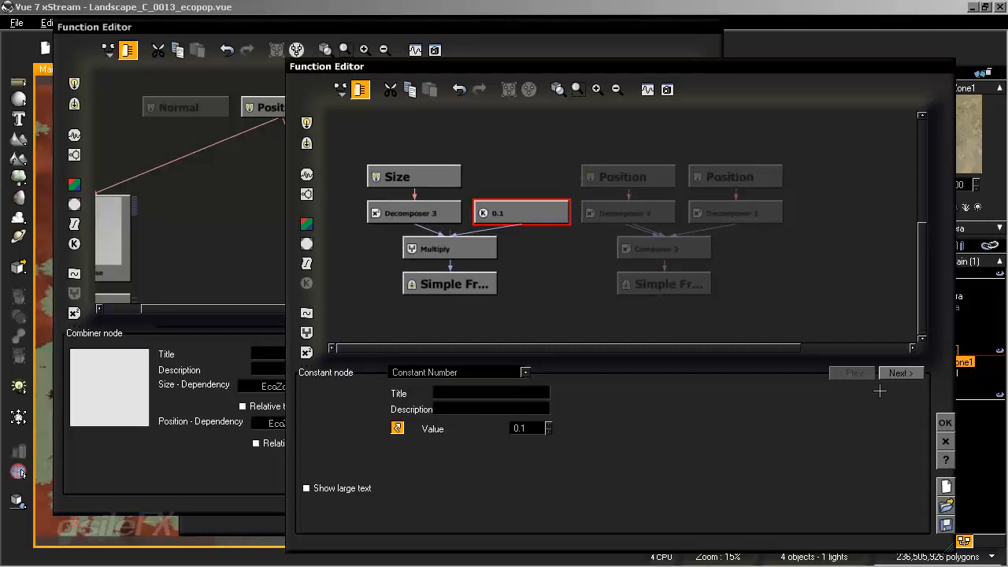
click(946, 422)
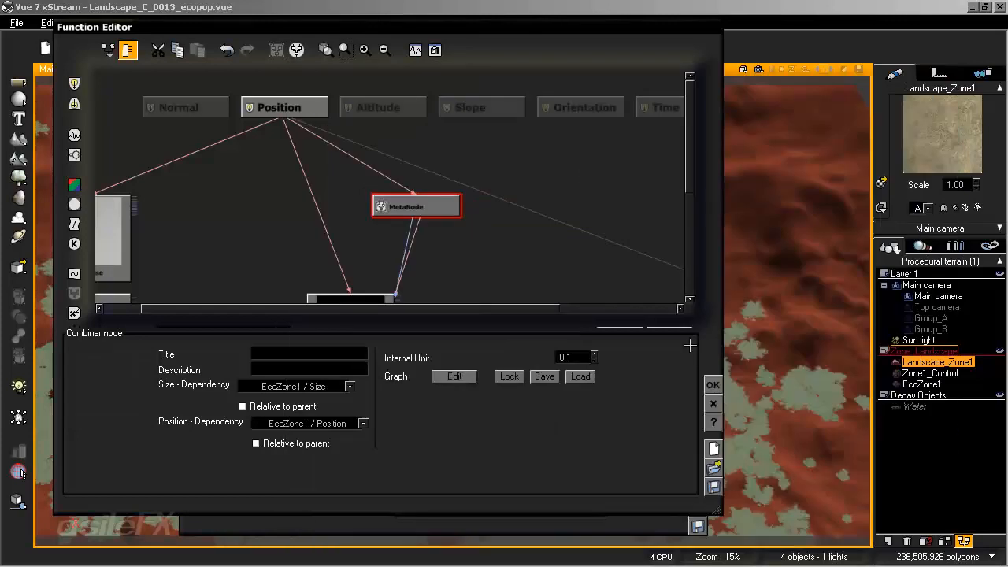
middle_drag(404, 231, 473, 164)
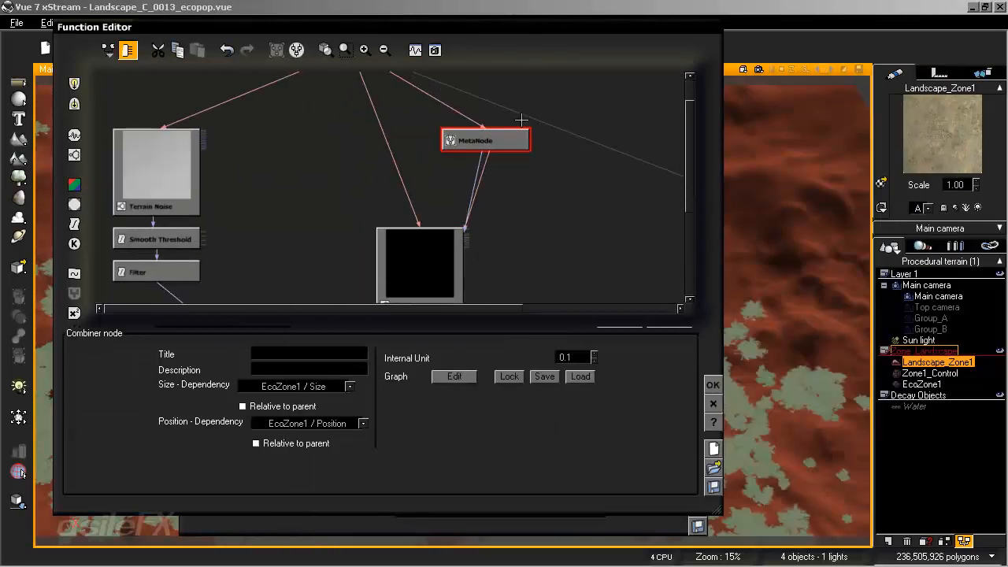
Step: Open the MetaNode's internal graph, examine the Size branch down to its Simple Fractal output, and return to the parent graph
drag(489, 135, 553, 169)
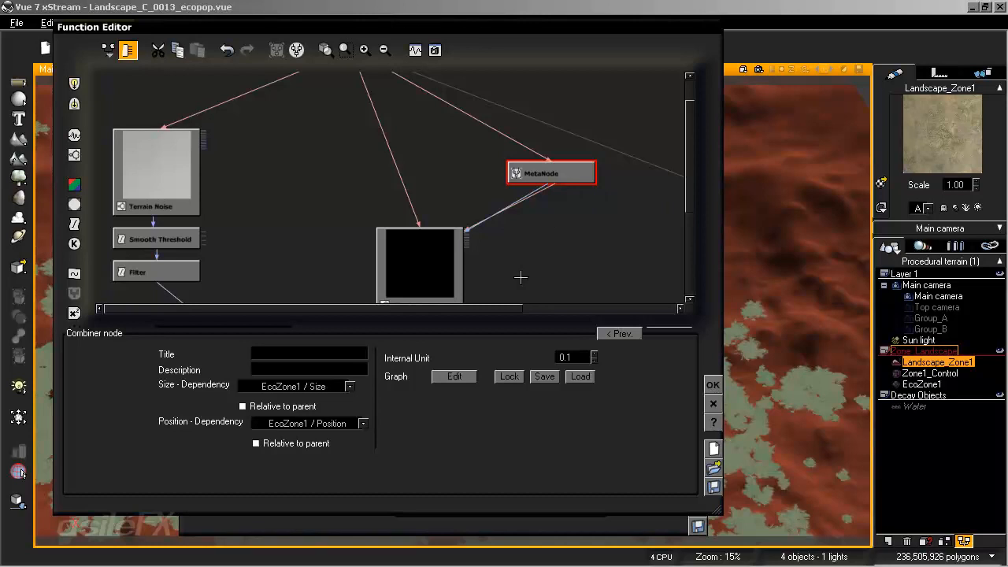
click(455, 379)
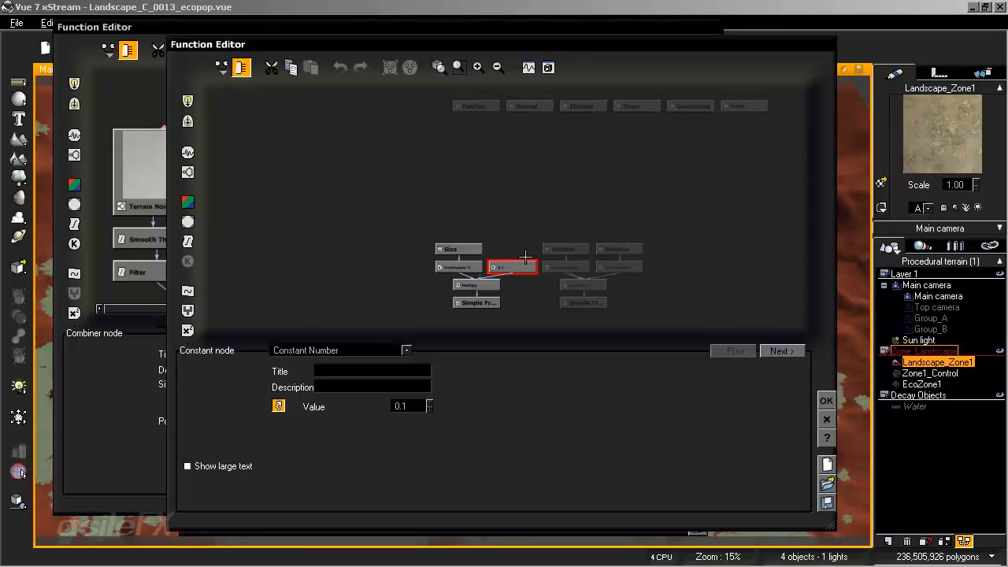
drag(620, 247, 625, 198)
click(478, 67)
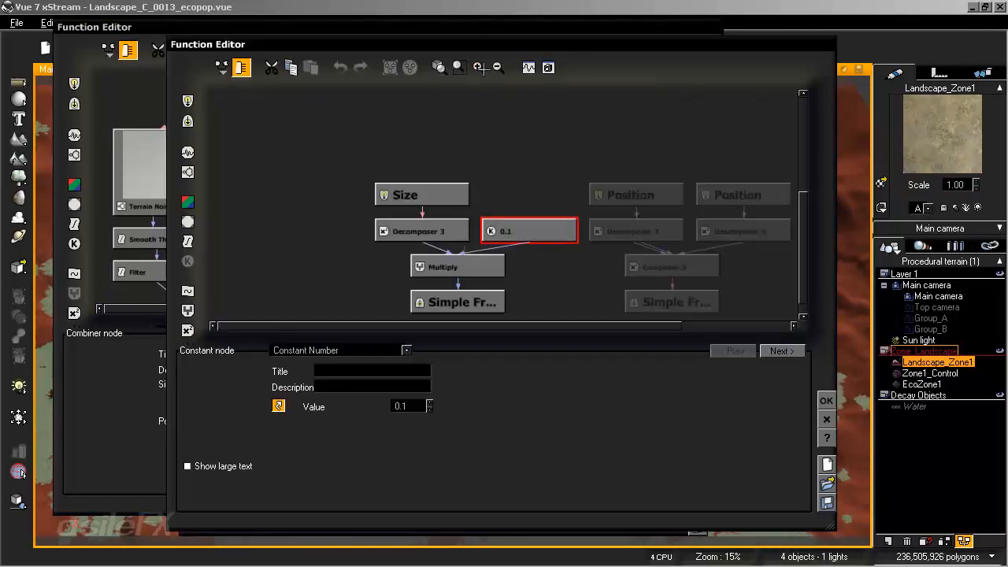
drag(524, 189, 580, 145)
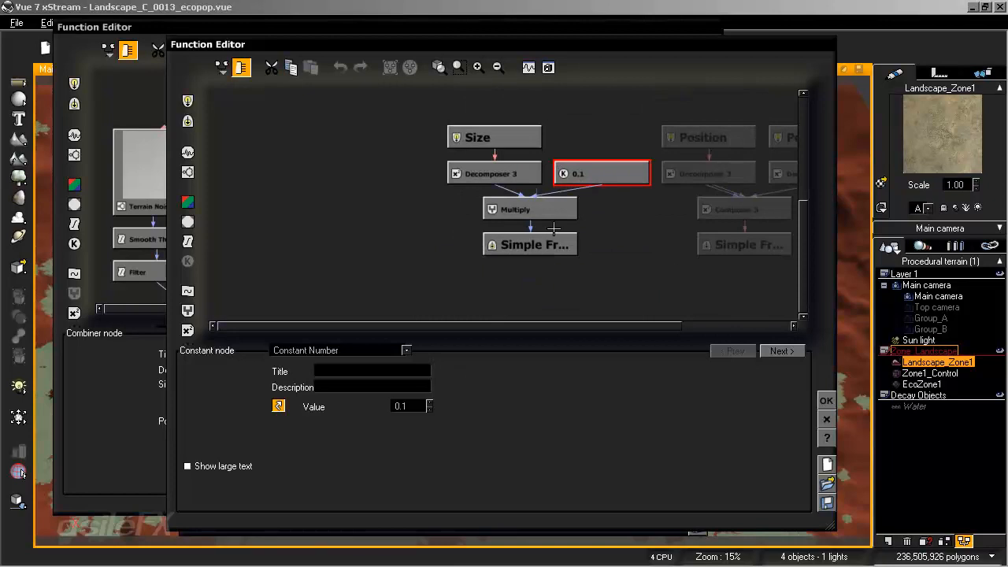
click(553, 241)
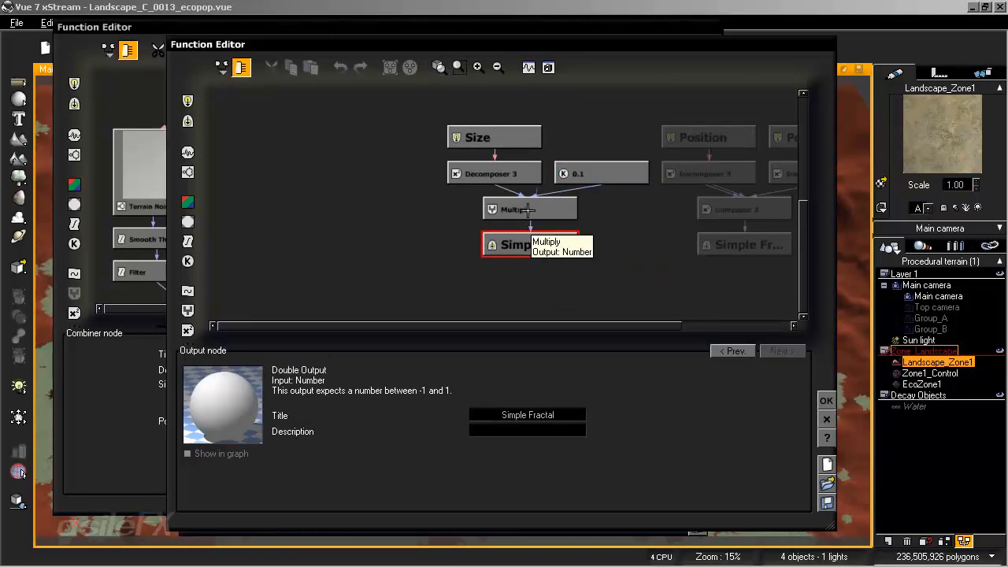
click(623, 246)
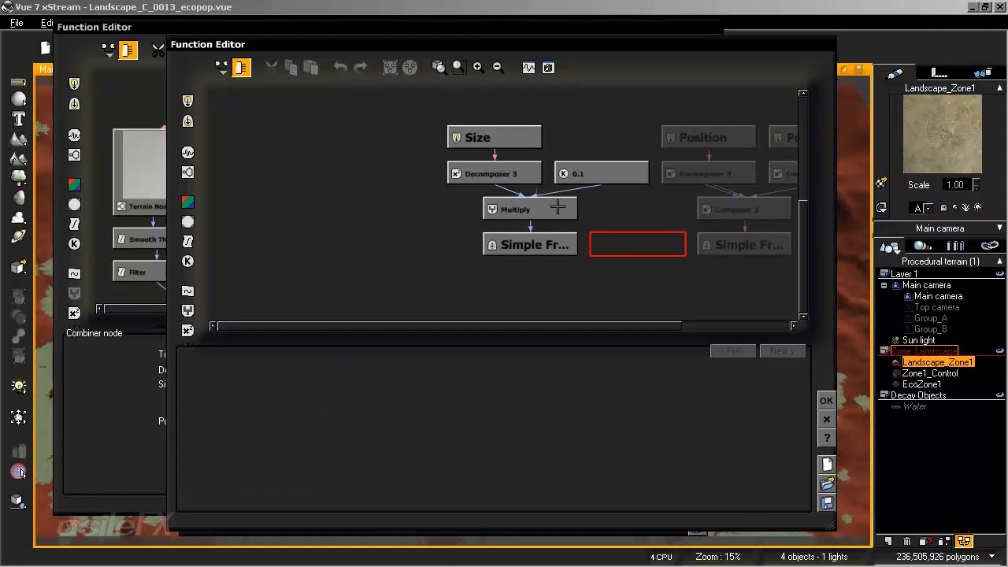
click(557, 239)
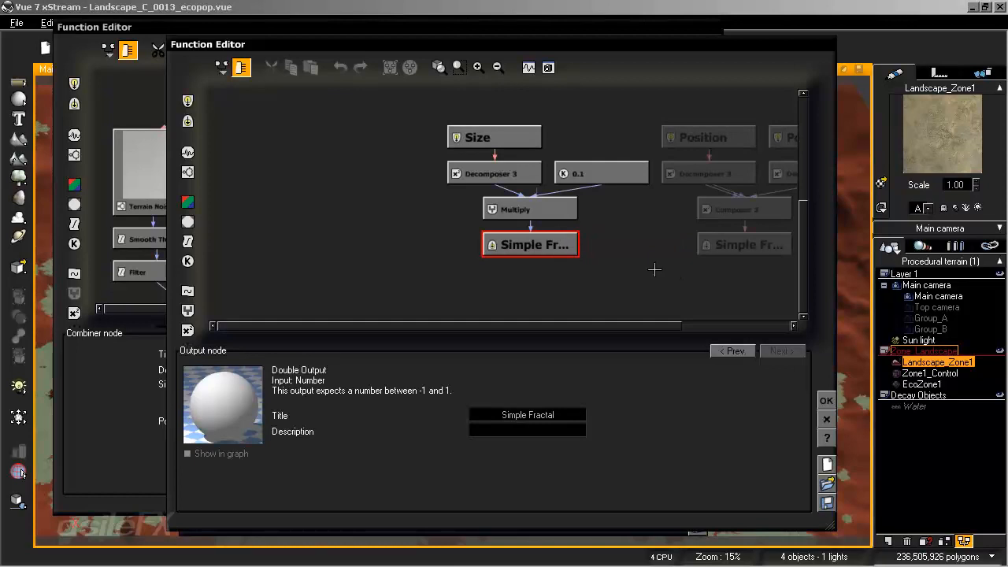
click(827, 401)
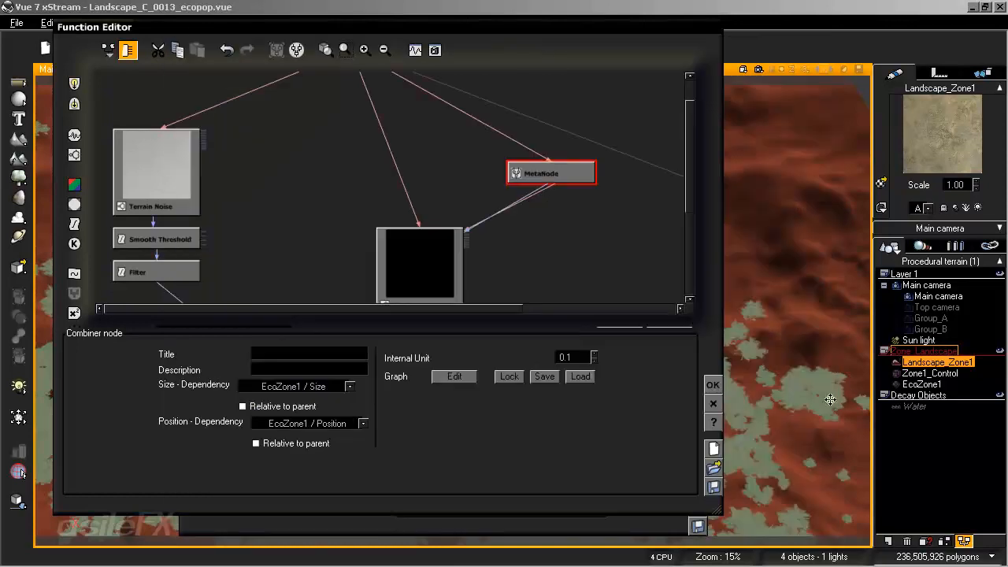
Step: Check the Simple Fractal fed by the MetaNode and ungroup the MetaNode into its separate nodes
right_drag(565, 246, 526, 197)
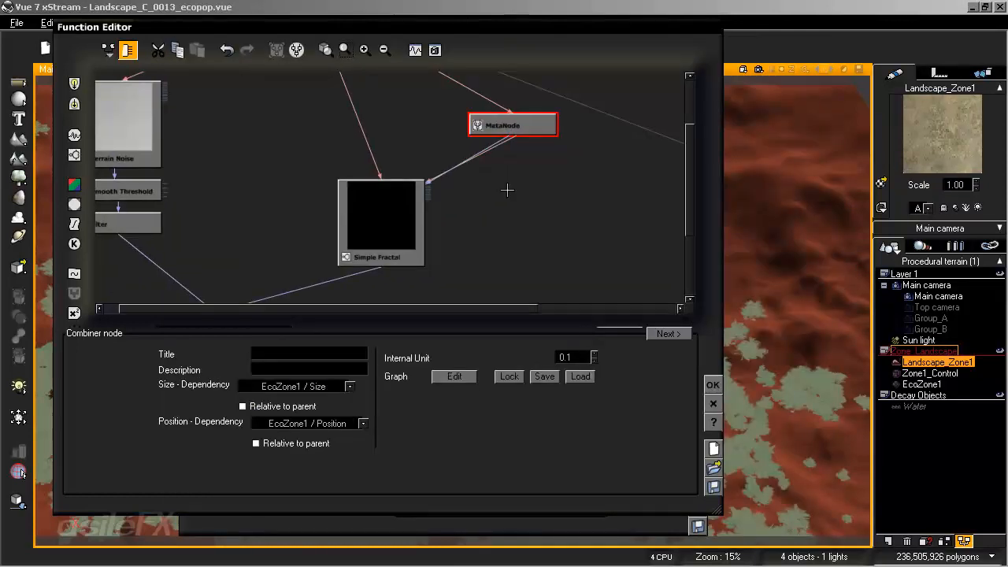
click(390, 203)
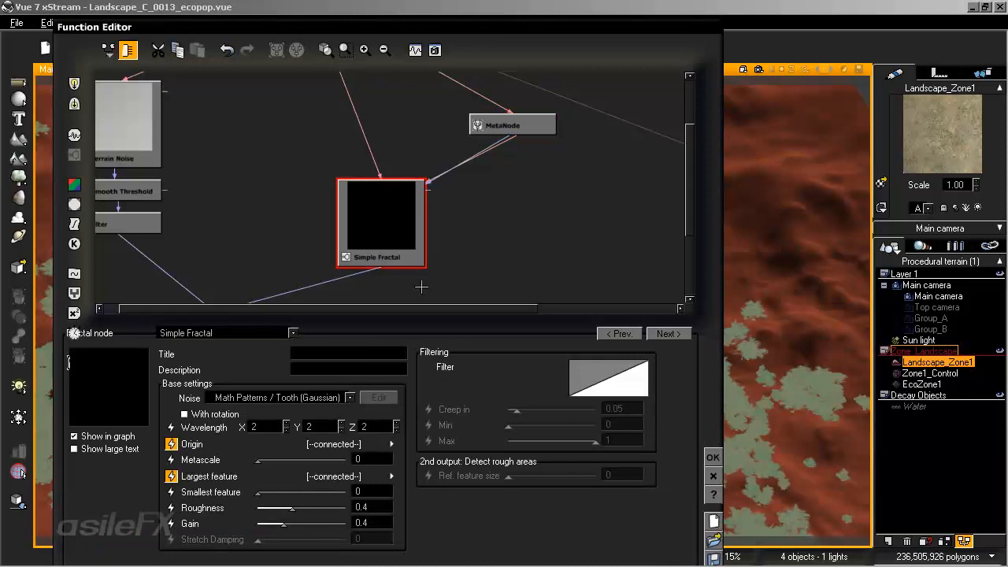
click(529, 126)
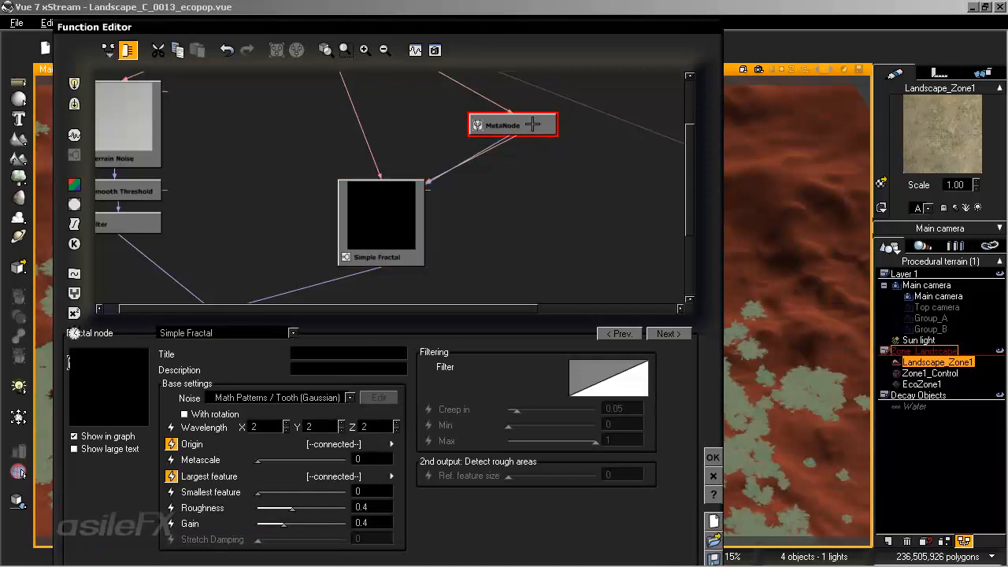
click(298, 49)
Step: Group the Position and Size branches, Simple Fractal and Blender into one MetaNode, and place it clear of the Terrain Noise chain
drag(385, 137, 329, 72)
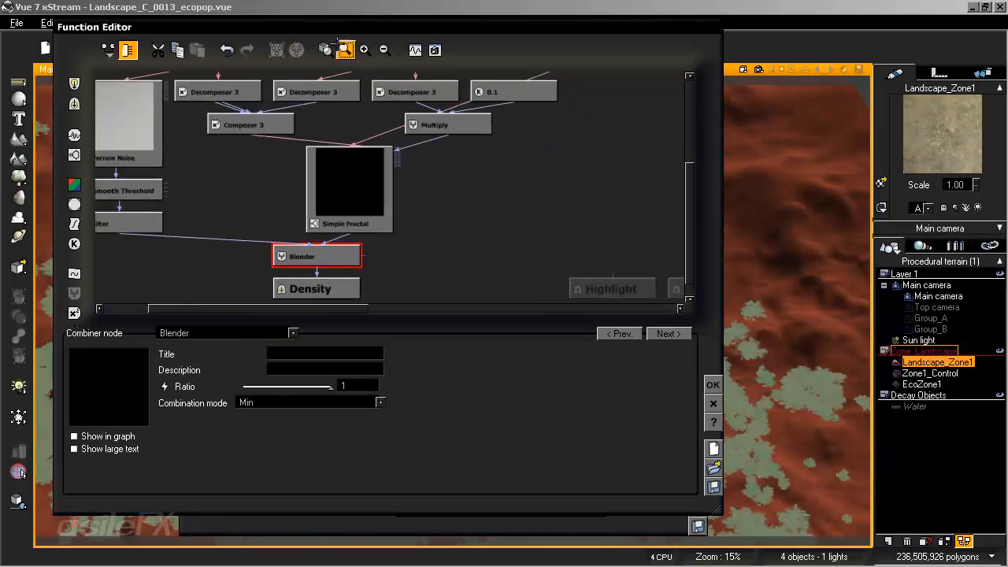
drag(421, 150, 477, 198)
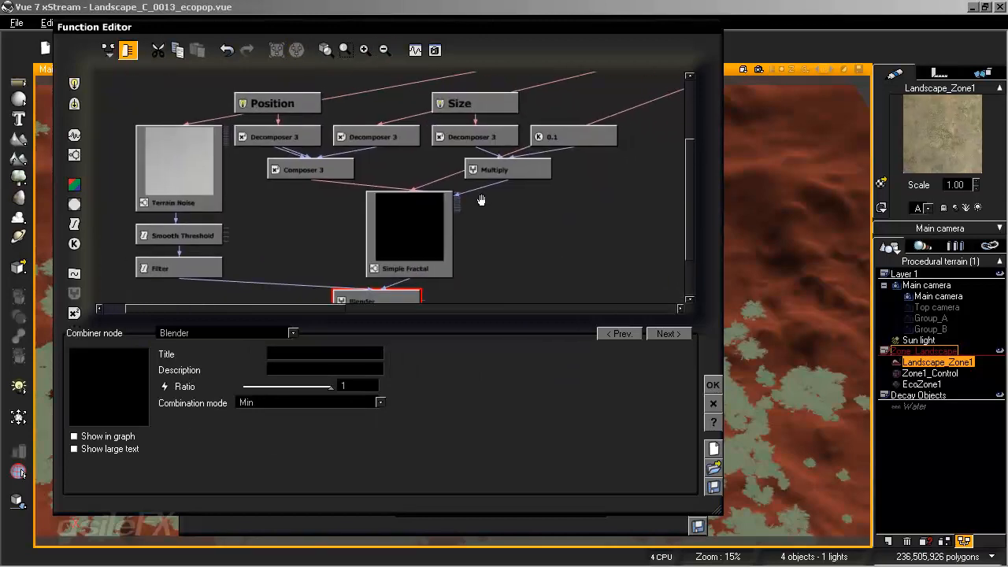
click(364, 50)
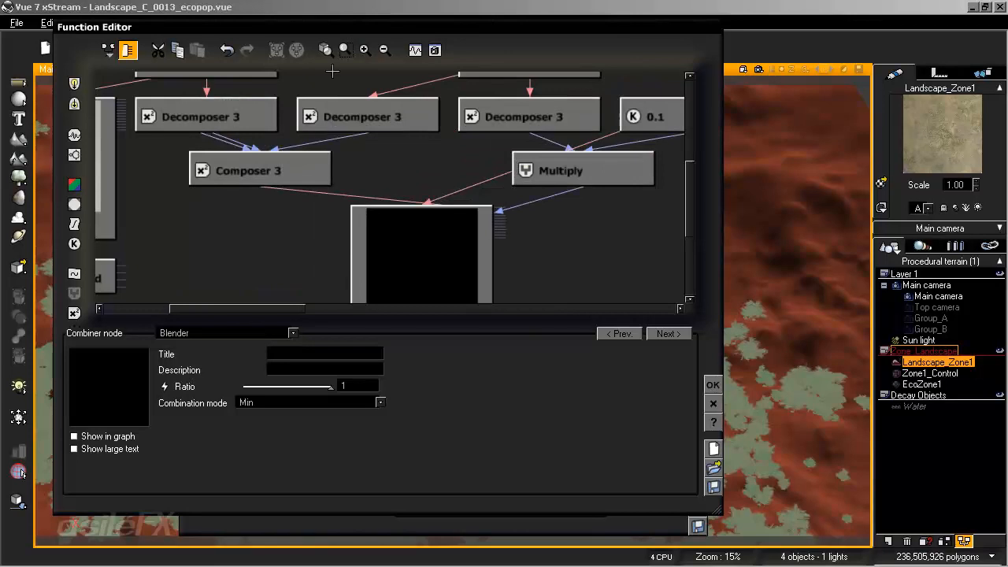
click(383, 48)
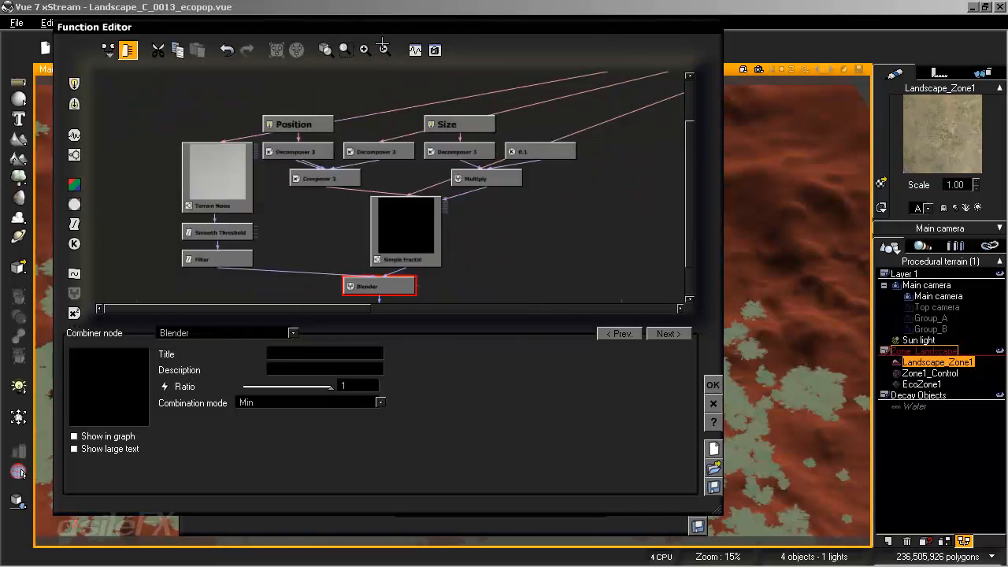
click(383, 49)
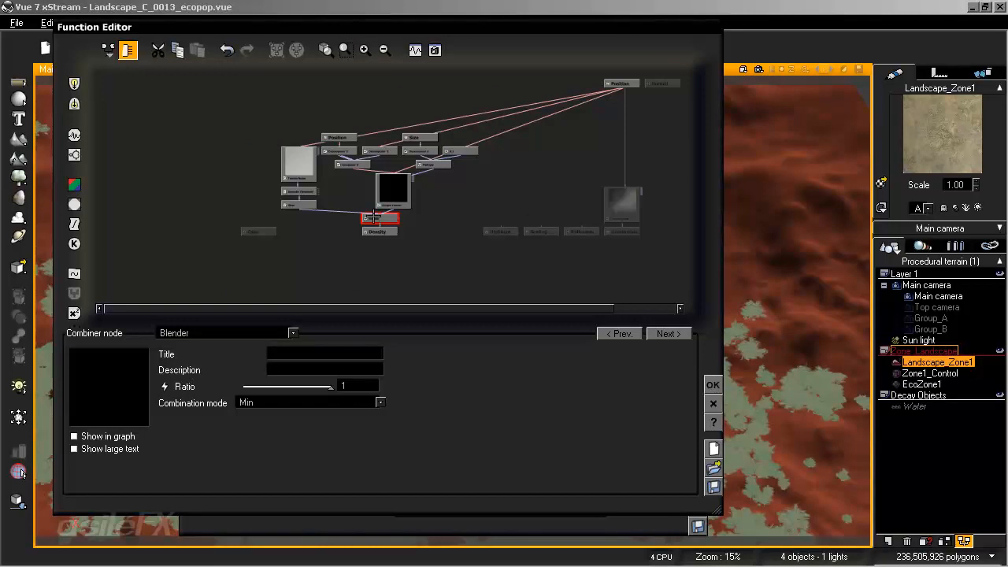
drag(510, 215, 334, 111)
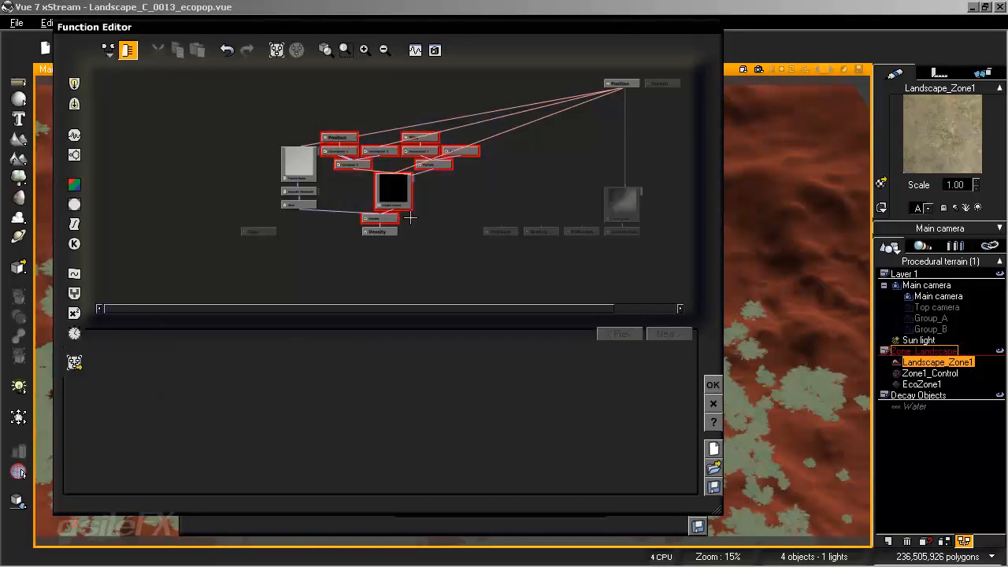
click(276, 50)
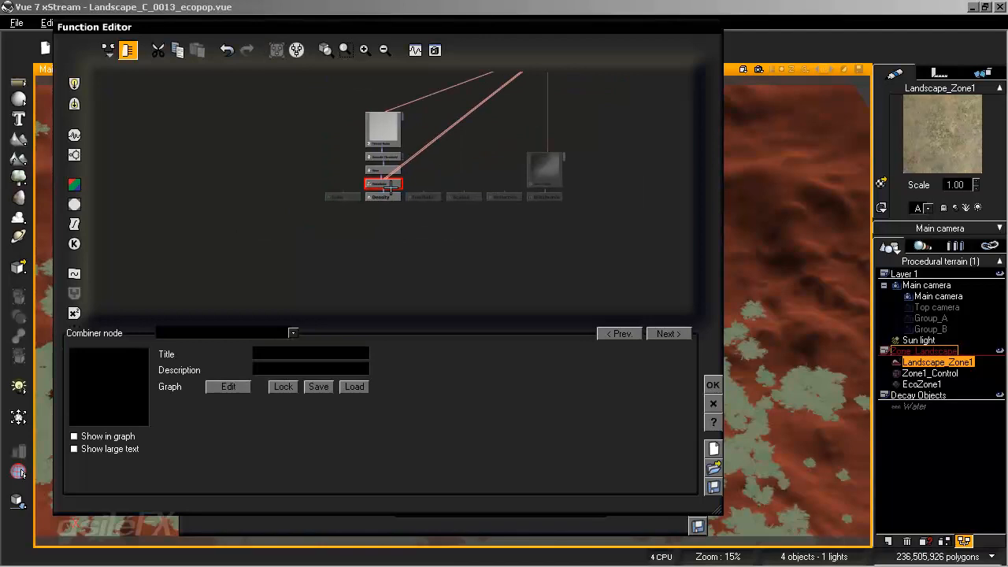
drag(390, 186, 471, 171)
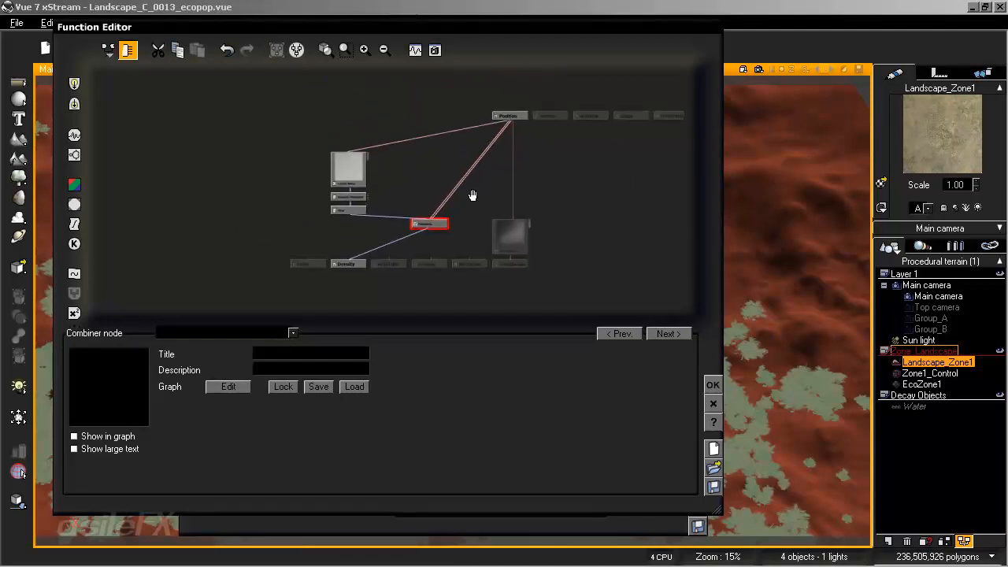
click(365, 51)
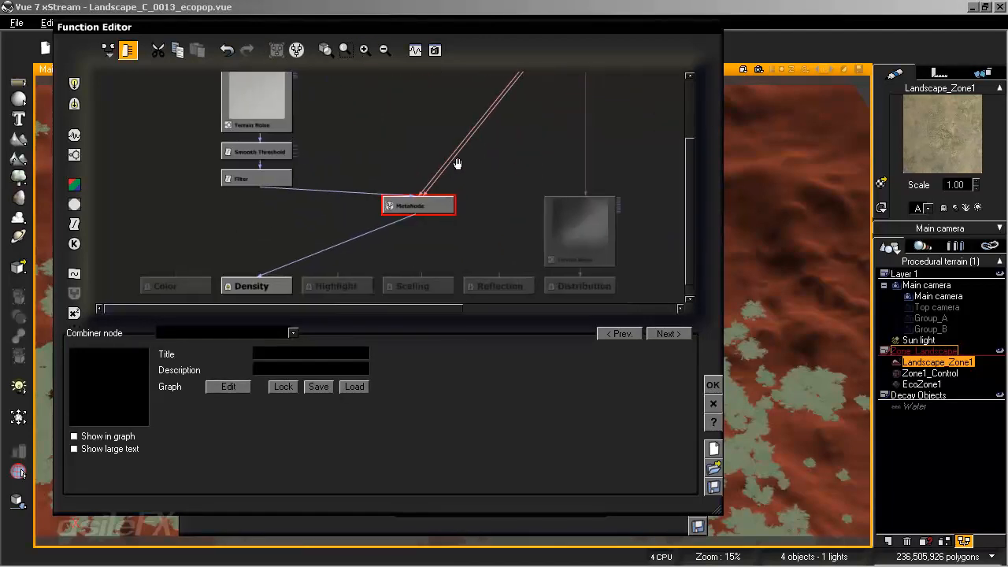
Step: Open the new MetaNode's internal graph and publish the EcoZone1 dependencies as Position - Dependency and Size - Dependency
click(229, 387)
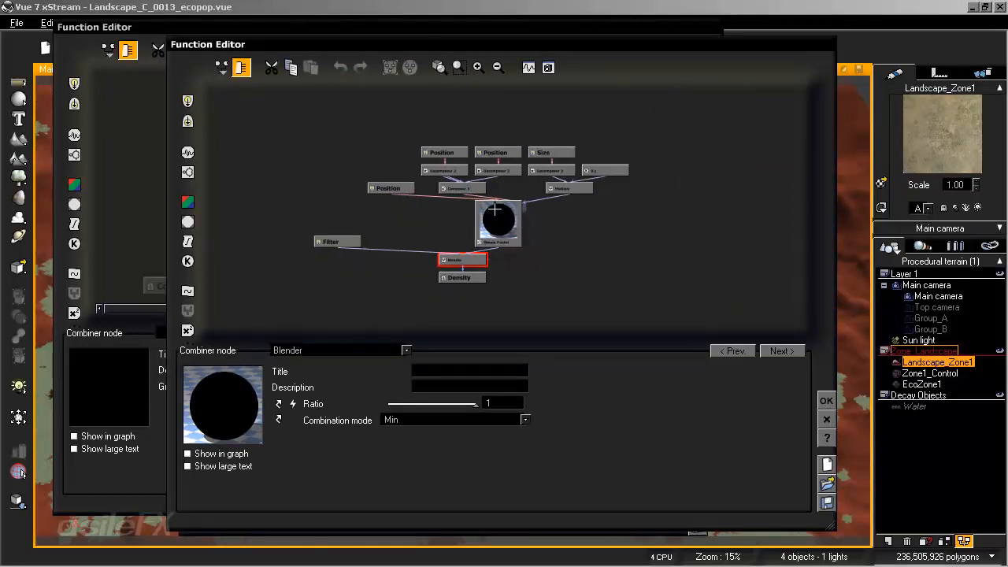
drag(436, 51, 524, 60)
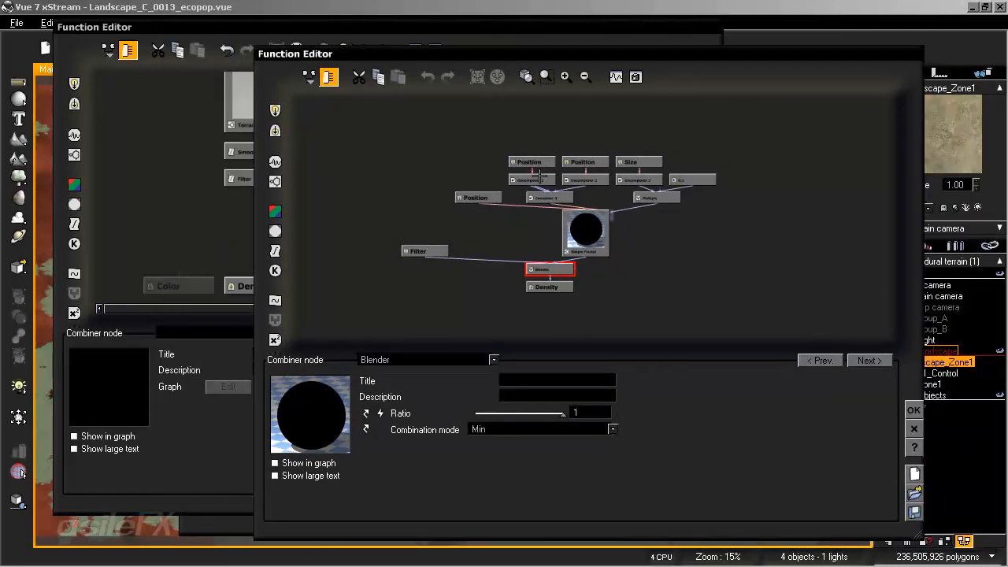
click(542, 156)
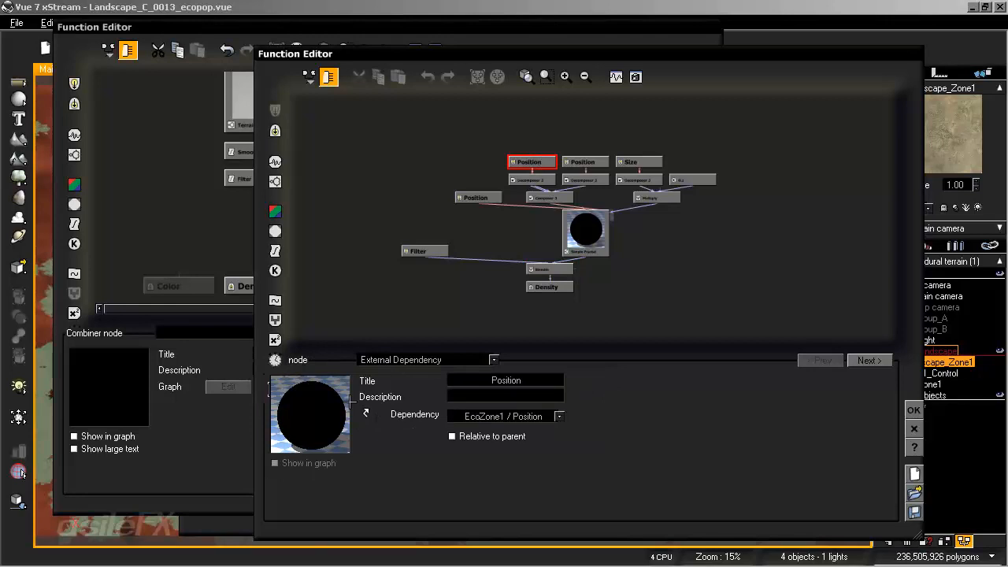
click(366, 412)
click(580, 313)
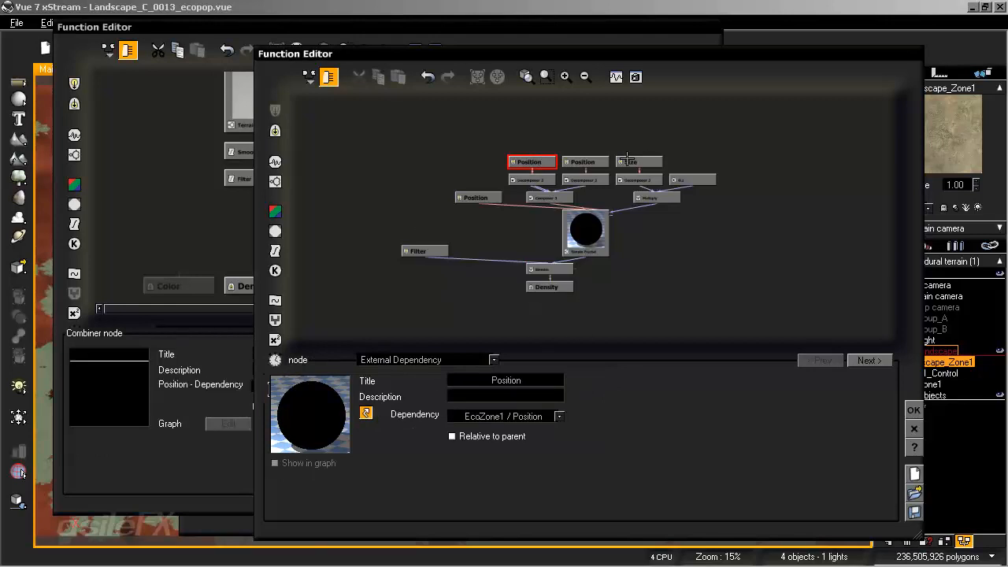
click(633, 161)
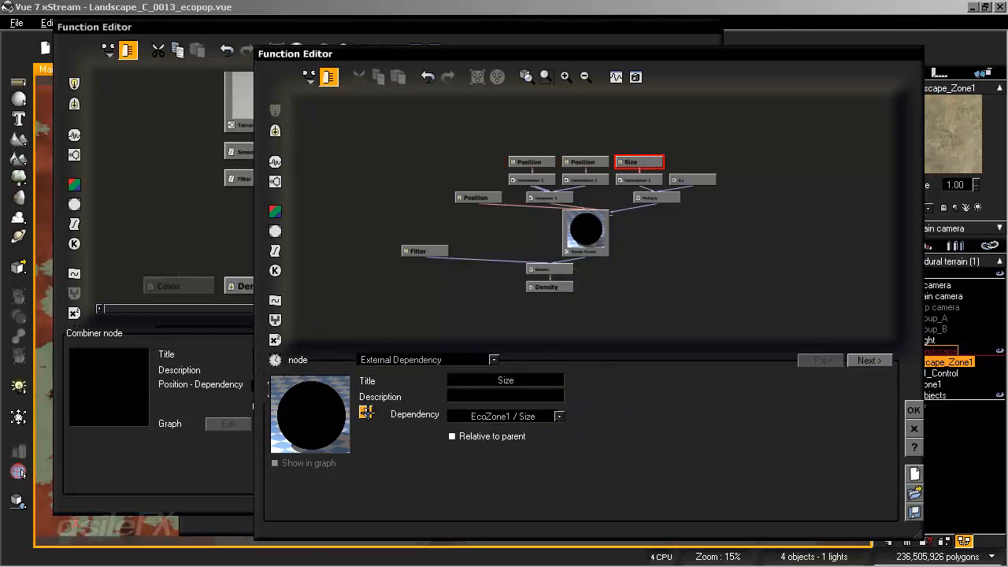
click(366, 413)
click(580, 314)
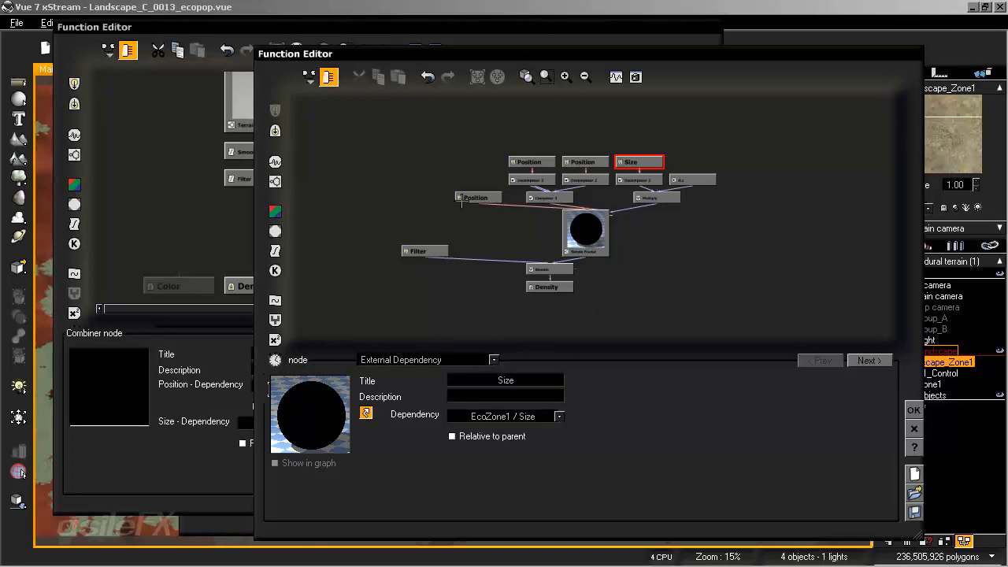
Step: Publish the value of the 0.1 constant node under the name Internal Unit
click(694, 181)
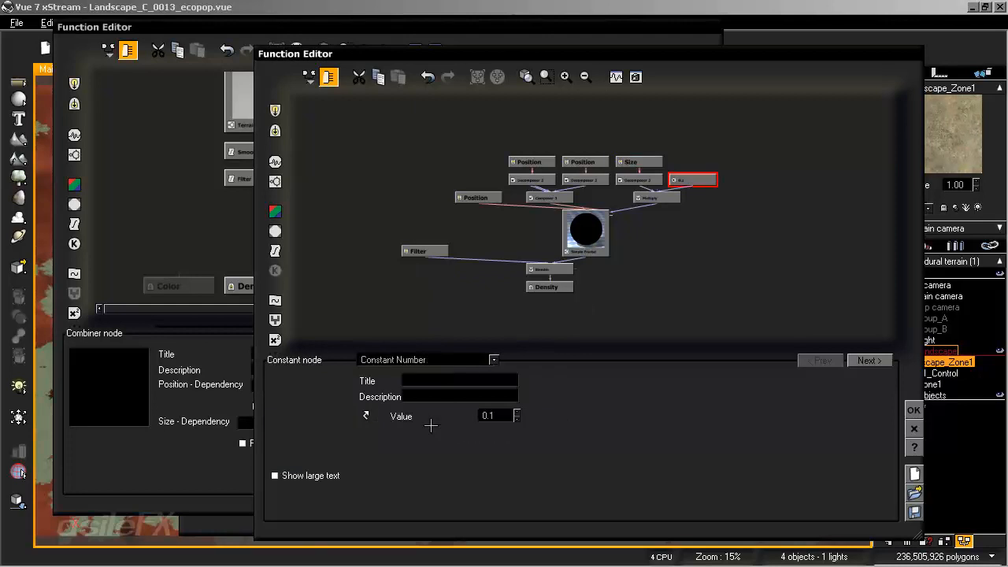
click(366, 416)
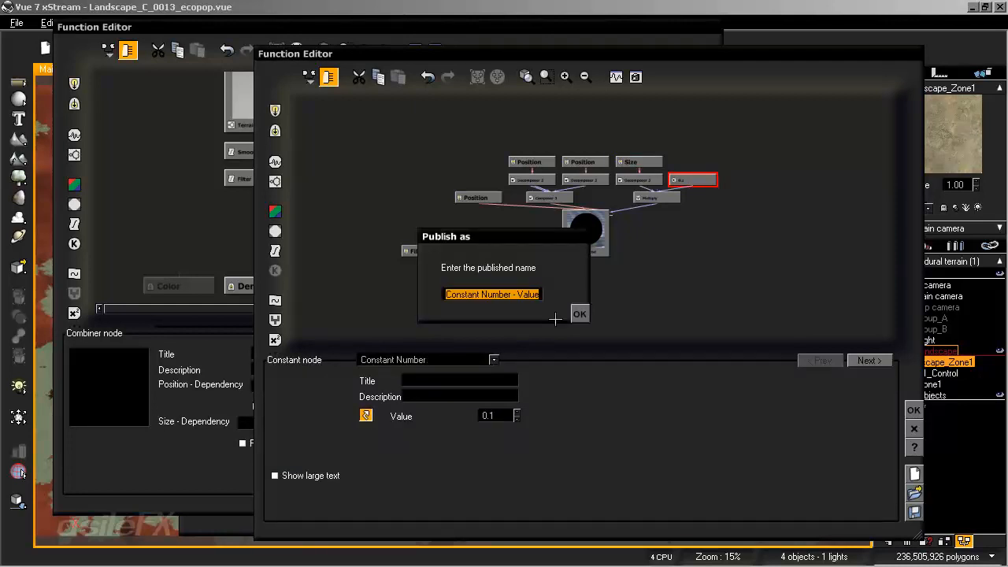
text(Interna)
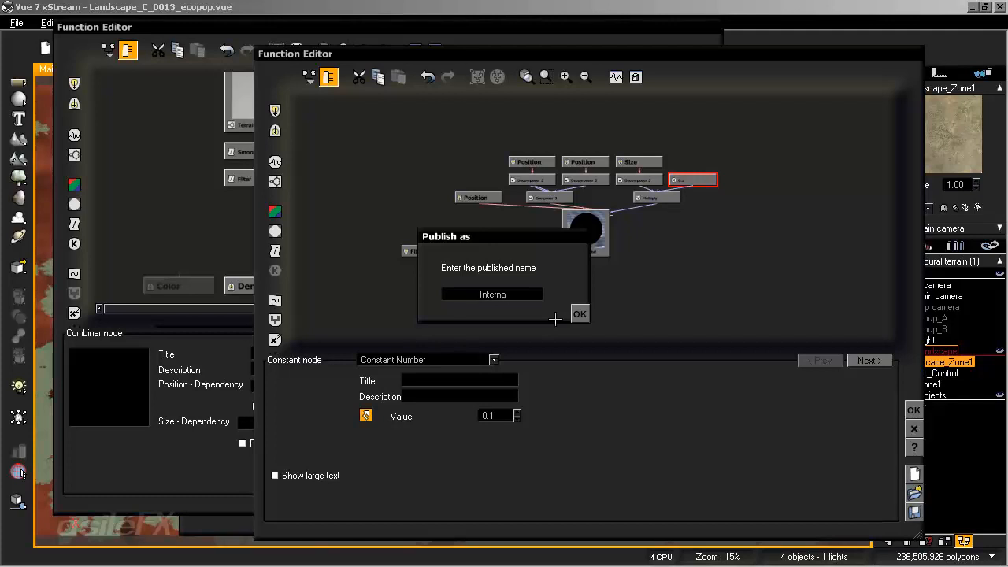
text(l Unit)
click(579, 315)
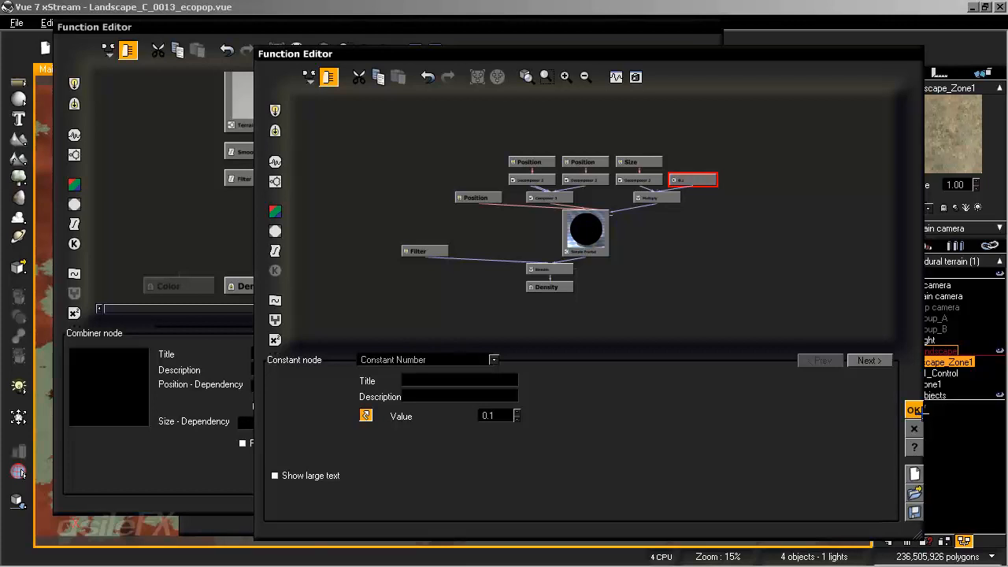
Step: Publish the Simple Fractal's Gain parameter under the name Gain and accept the MetaNode's graph
click(581, 227)
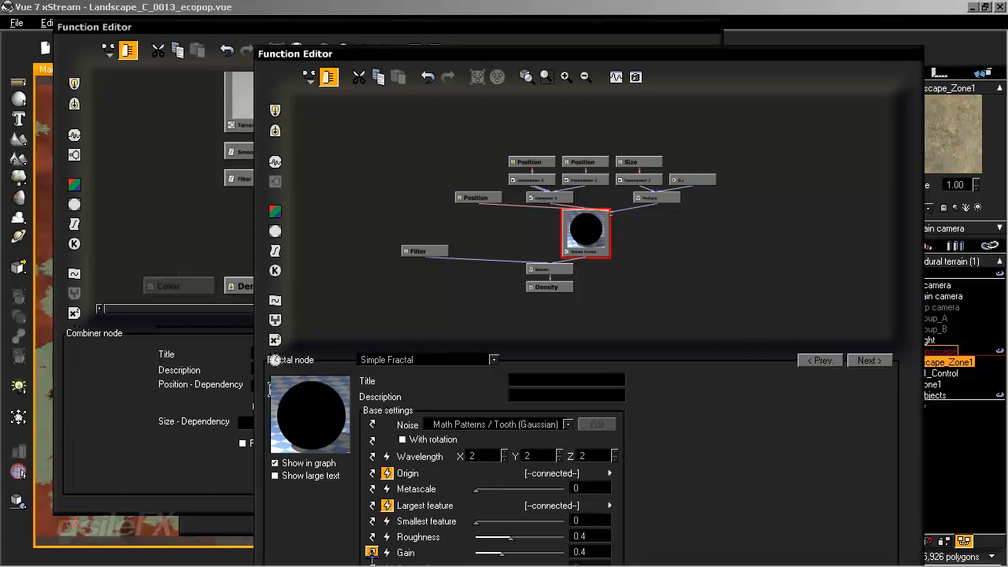
click(372, 552)
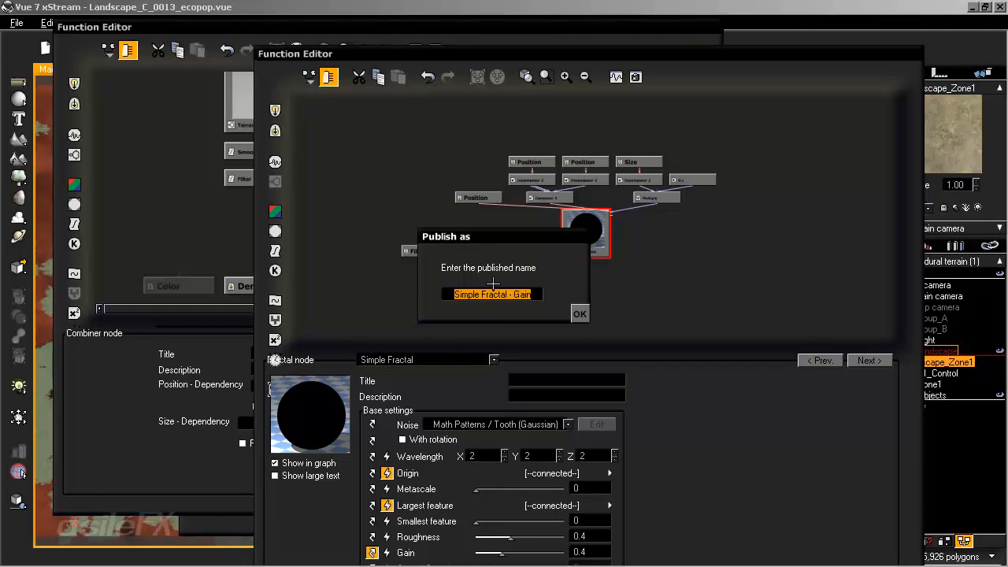
text(G)
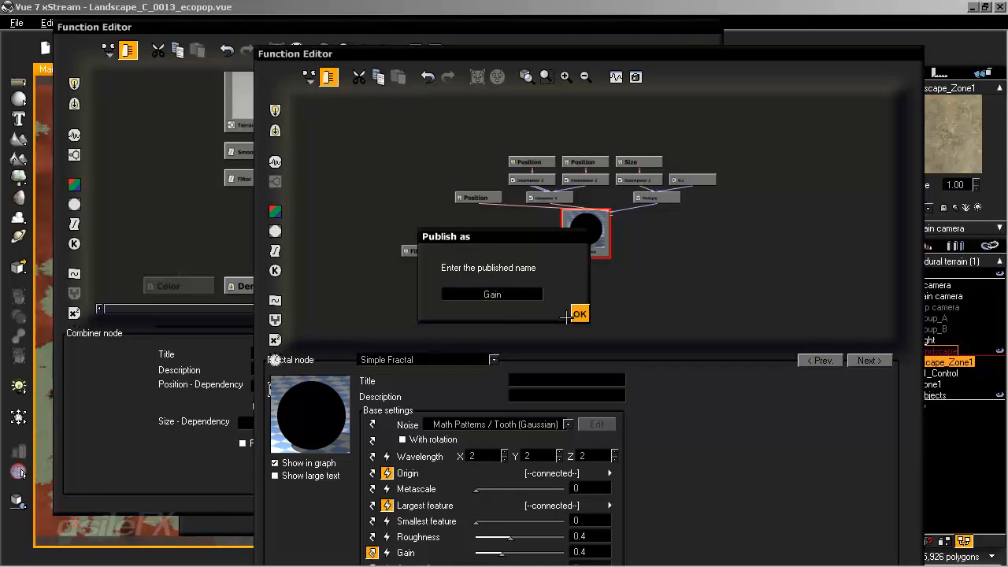
click(579, 315)
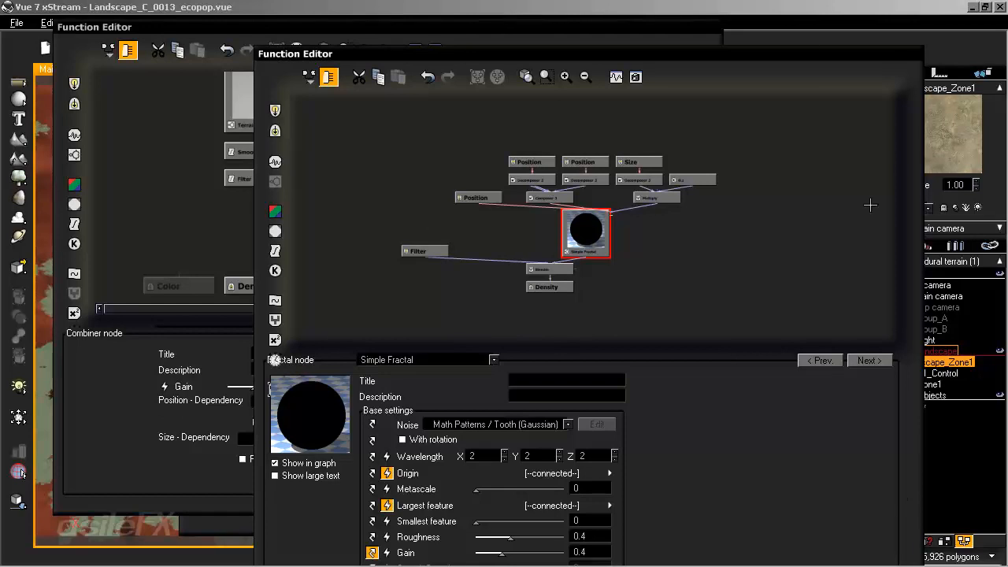
drag(809, 49, 731, 30)
click(837, 541)
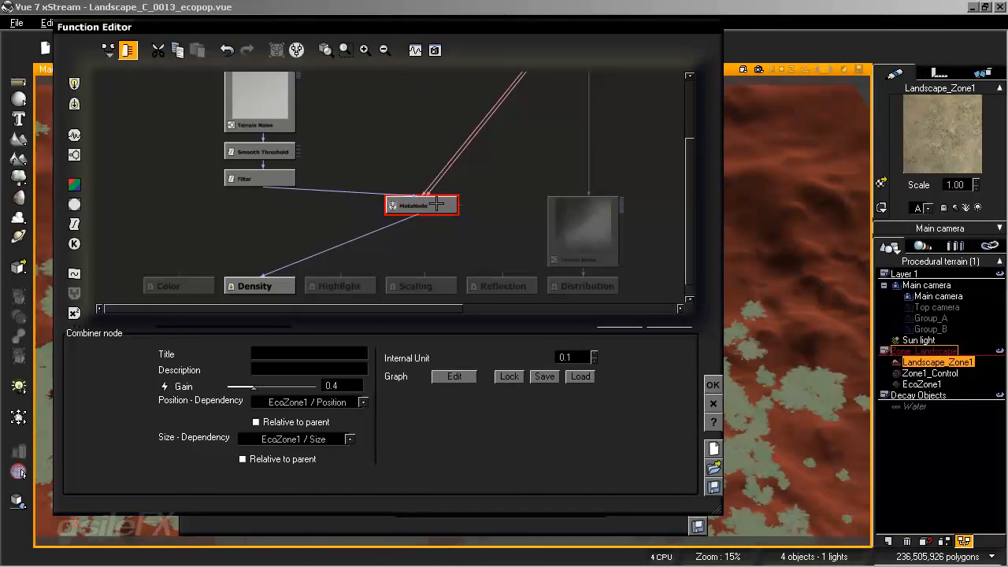
Step: Move the MetaNode further from the Filter node and open its internal graph for editing
drag(423, 196, 449, 168)
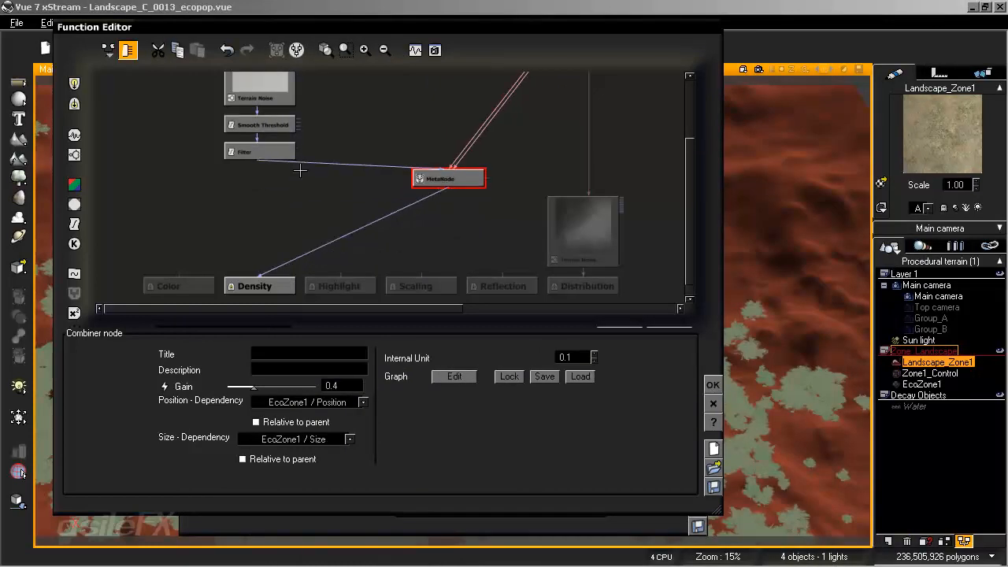
right_drag(492, 137, 459, 220)
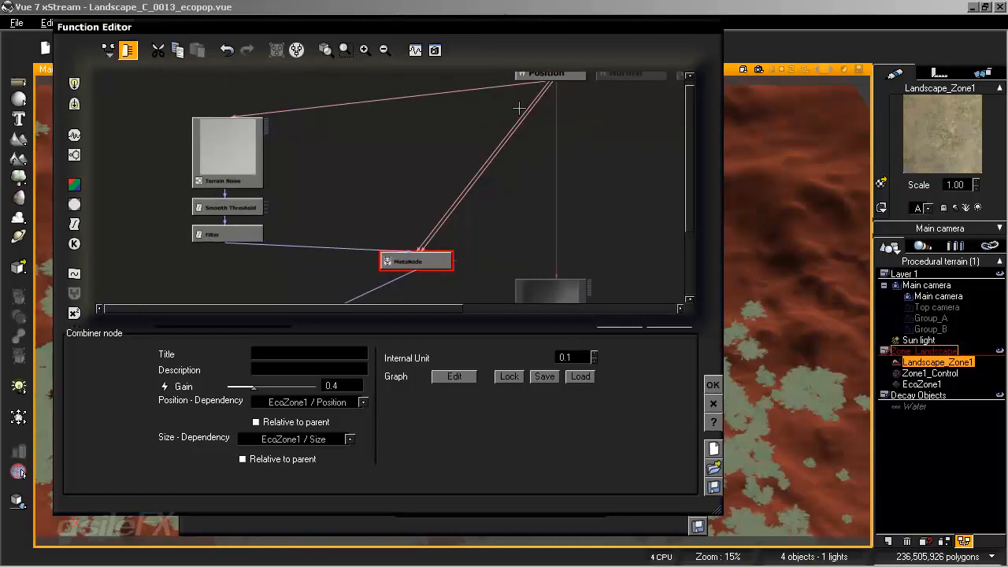
click(458, 377)
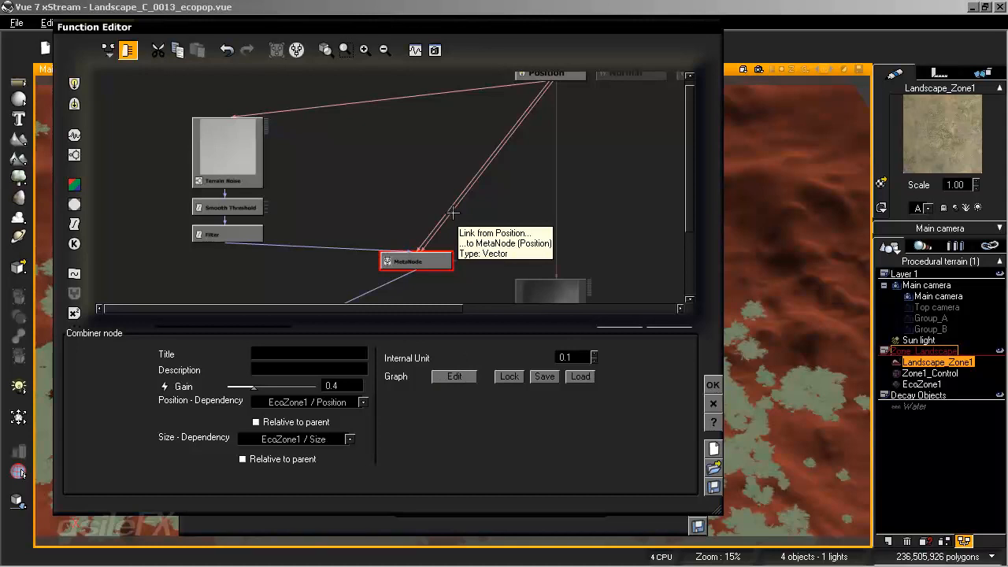
click(454, 376)
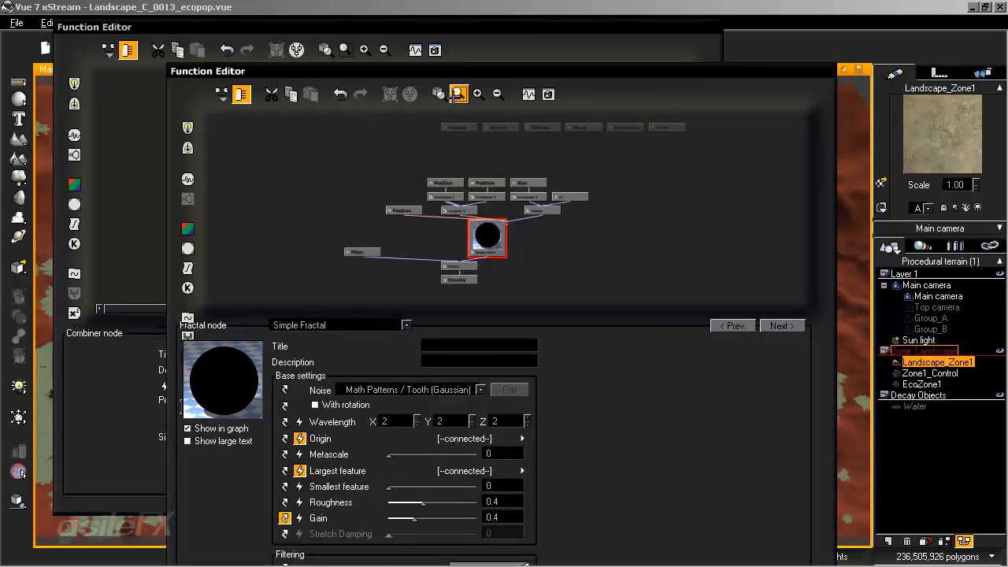
Step: Rearrange the internal graph by shifting Simple Fractal beneath Composer 3 and raising its Position input and the second Decomposer 3's Position input above the other nodes
click(475, 94)
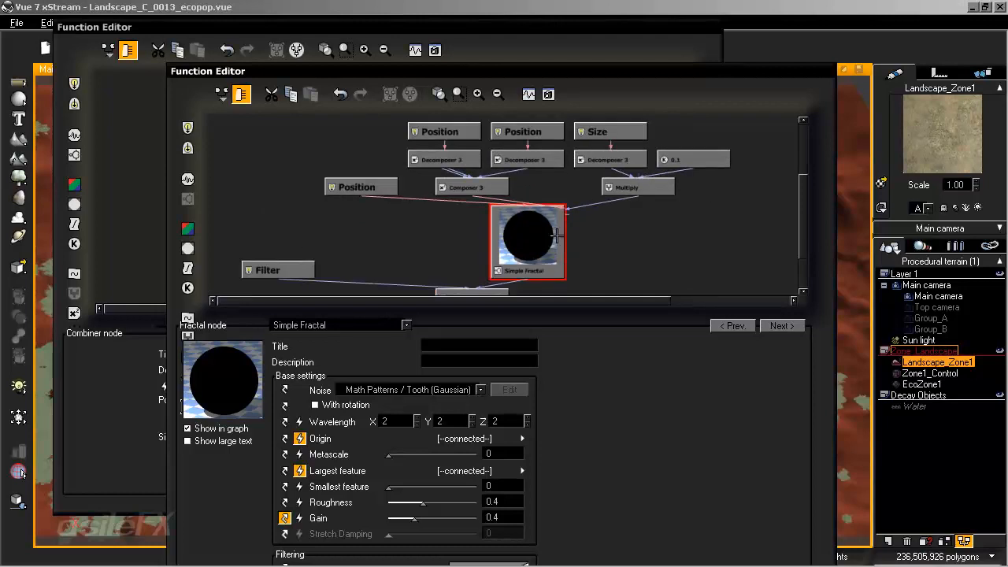
drag(496, 257, 410, 276)
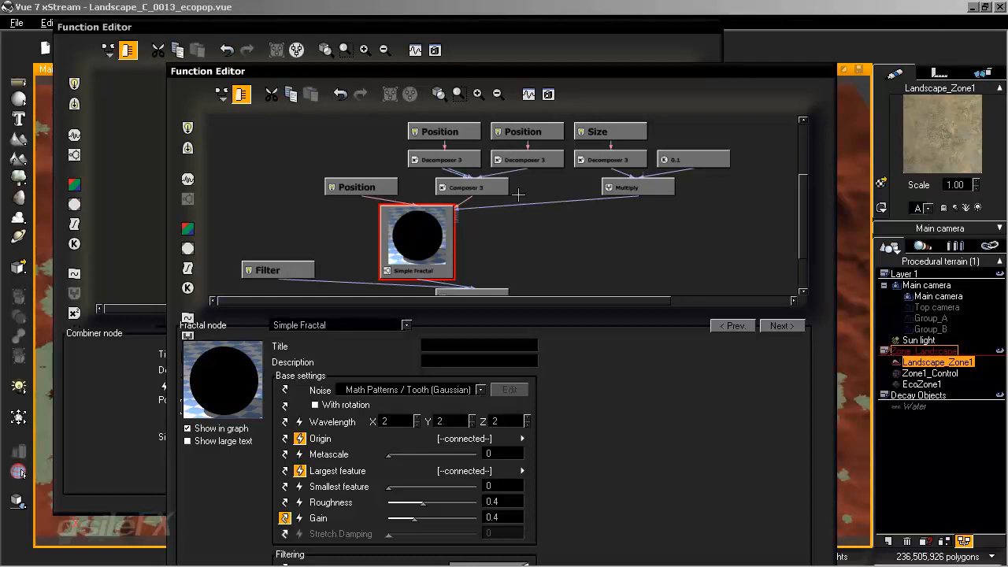
middle_drag(517, 140, 572, 205)
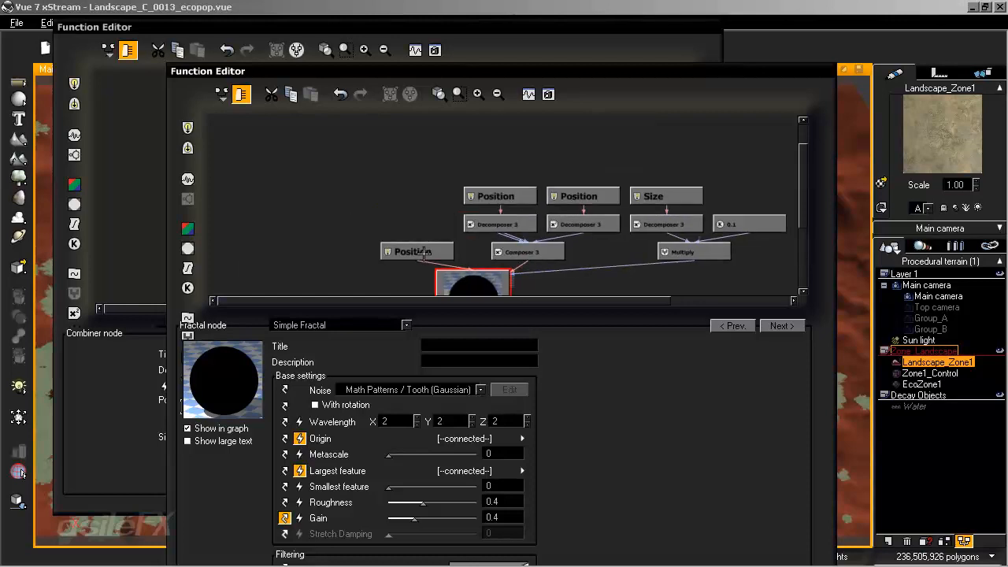
drag(424, 254, 480, 126)
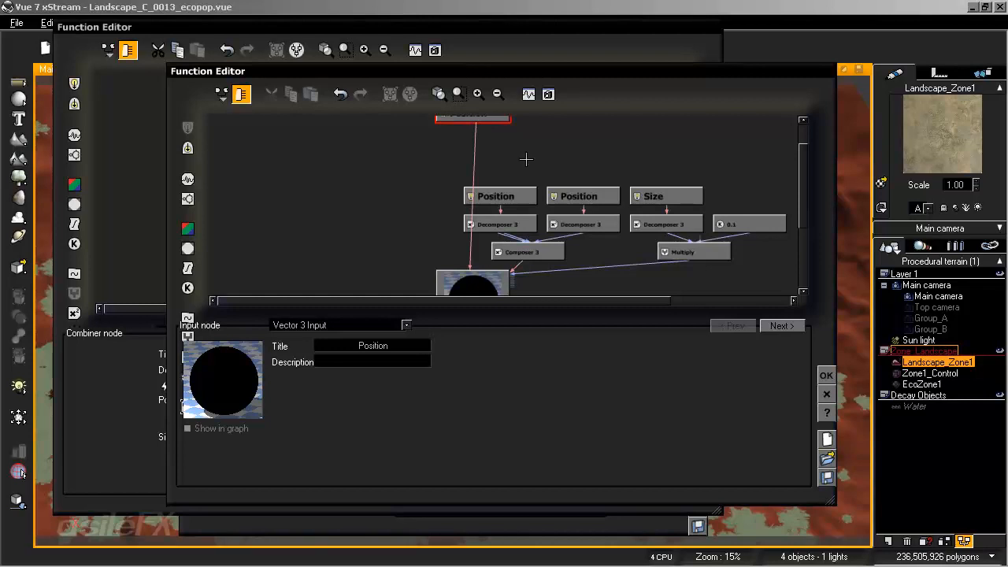
middle_drag(525, 157, 506, 197)
drag(578, 227, 576, 153)
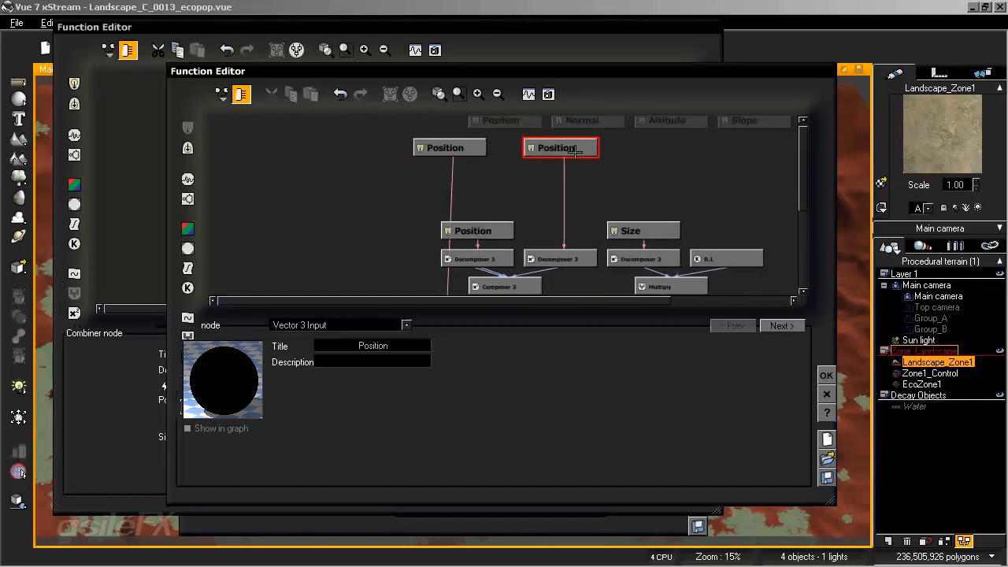
Step: Reconnect the second Decomposer 3 to the Position input that feeds Simple Fractal, delete the redundant Position input and accept the graph
click(572, 259)
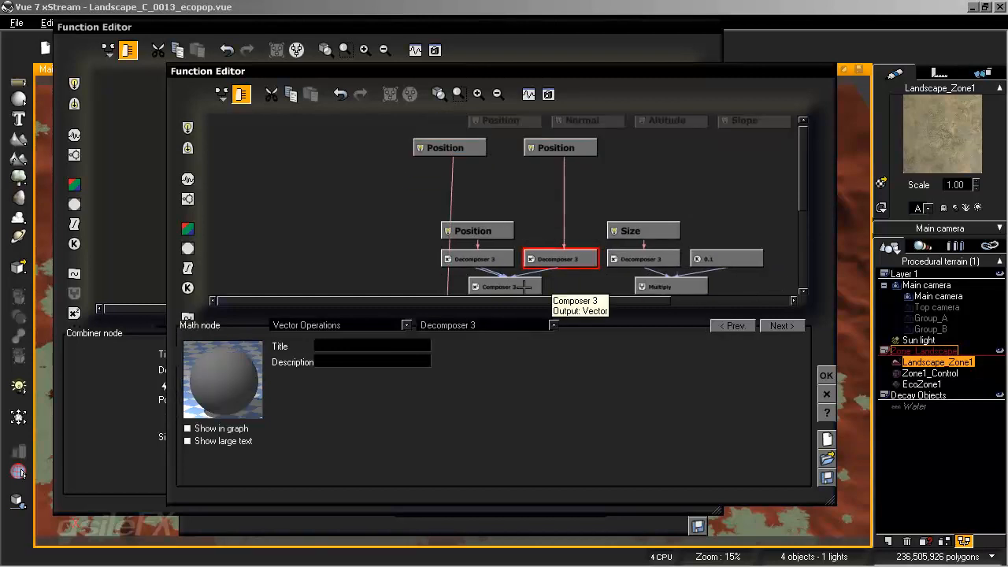
middle_drag(549, 228, 608, 222)
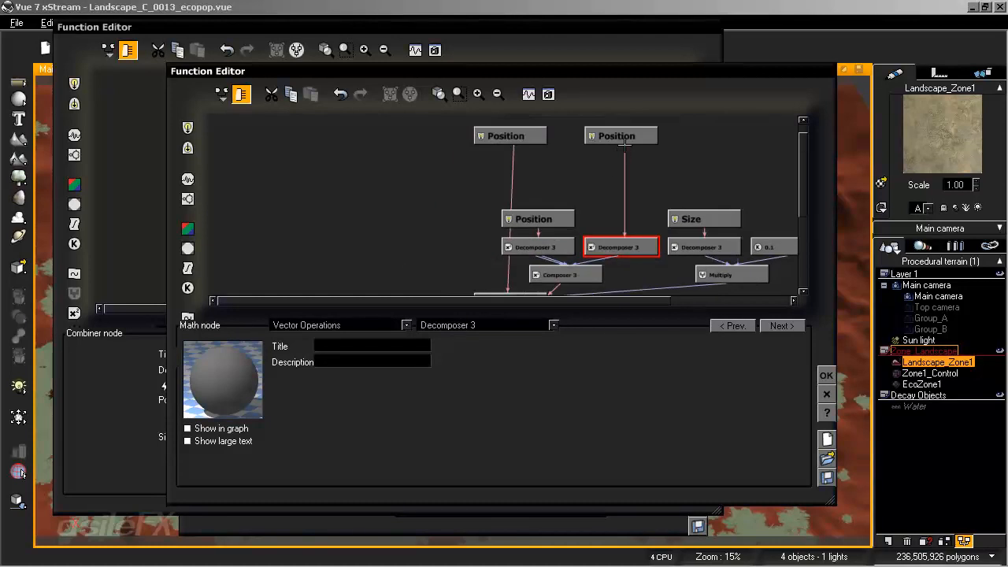
drag(625, 143, 512, 144)
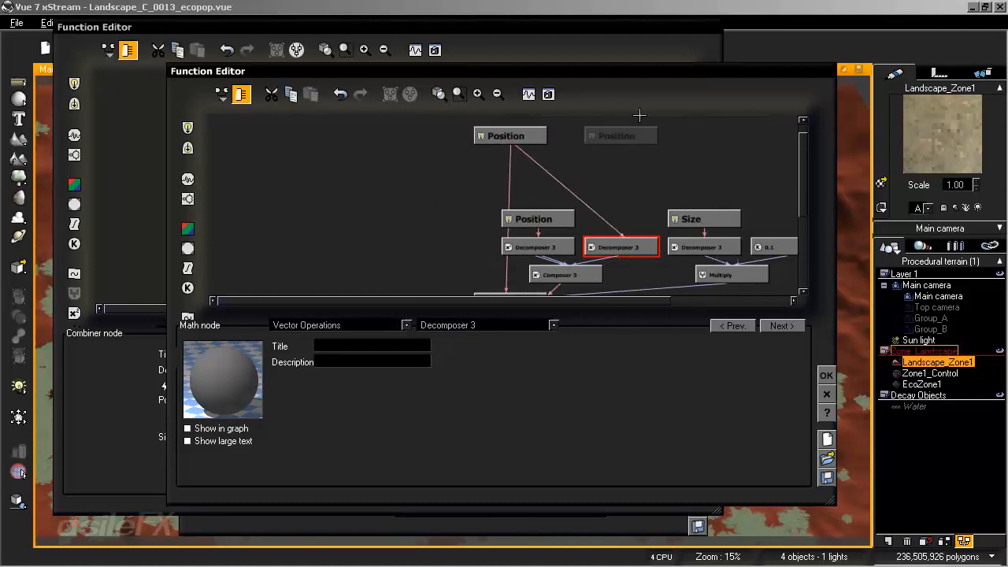
click(626, 139)
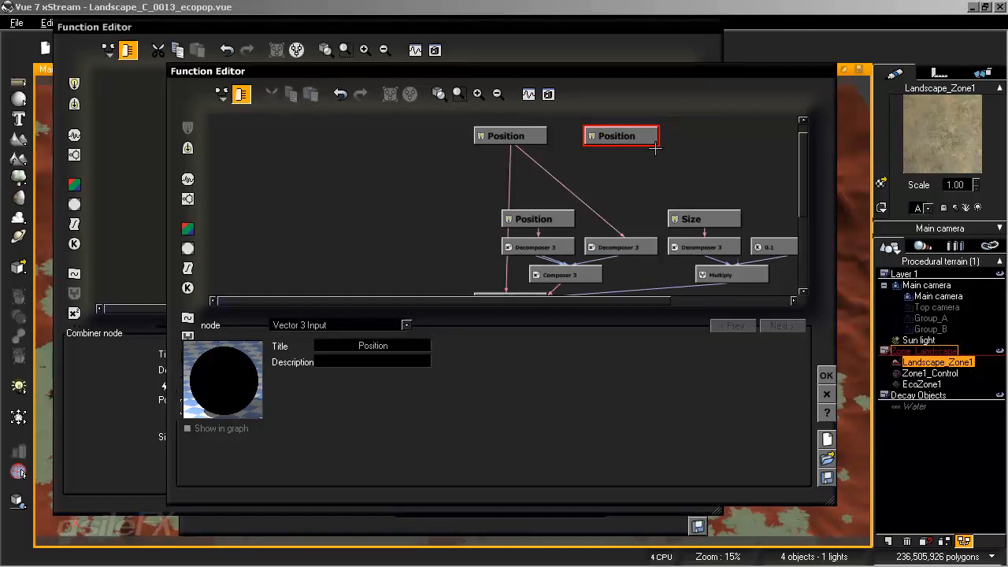
key(Delete)
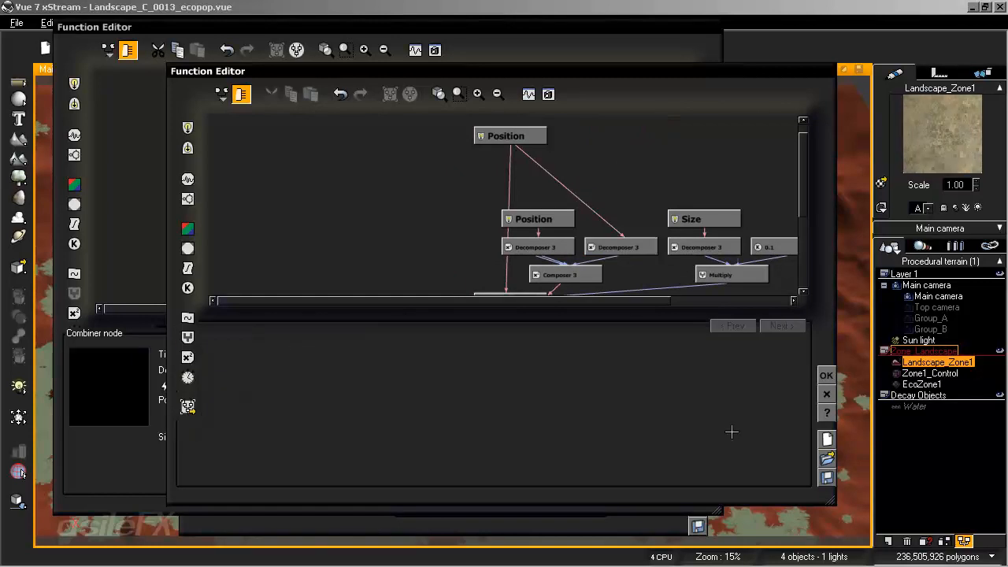
click(826, 375)
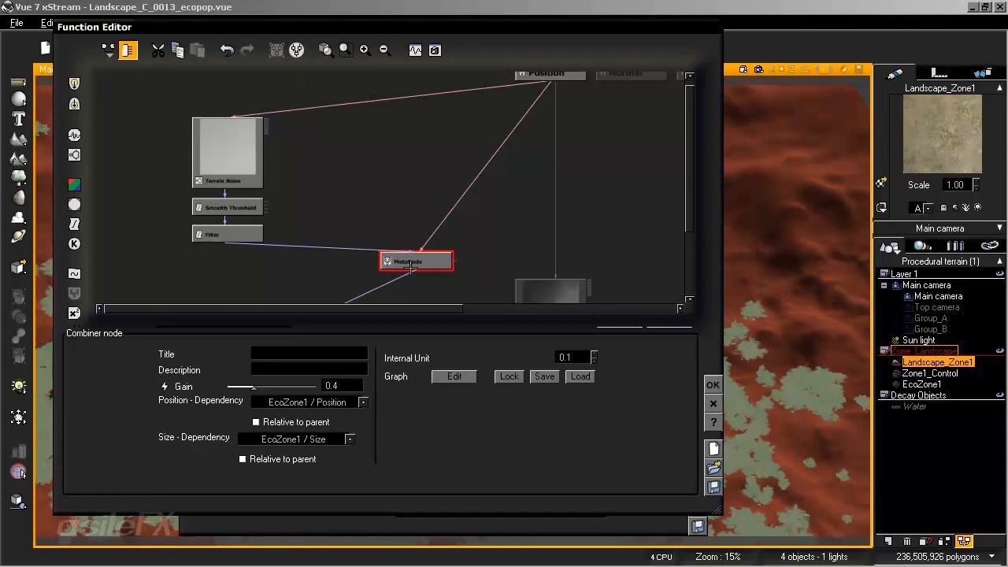
Step: Move the MetaNode closer to the Filter chain and title it Sphere Zone
drag(427, 260, 360, 258)
right_drag(443, 266, 573, 172)
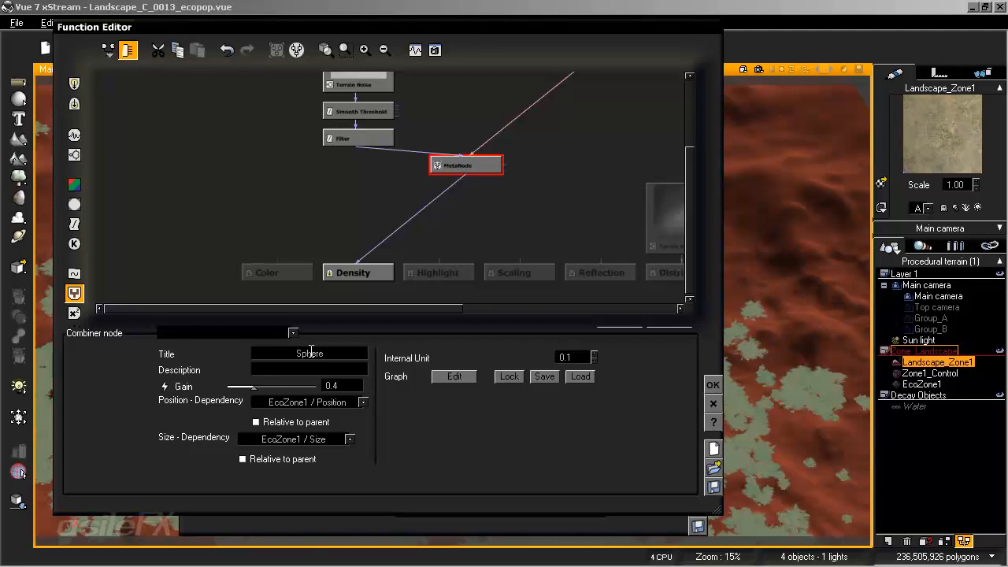
text(Zone)
click(534, 185)
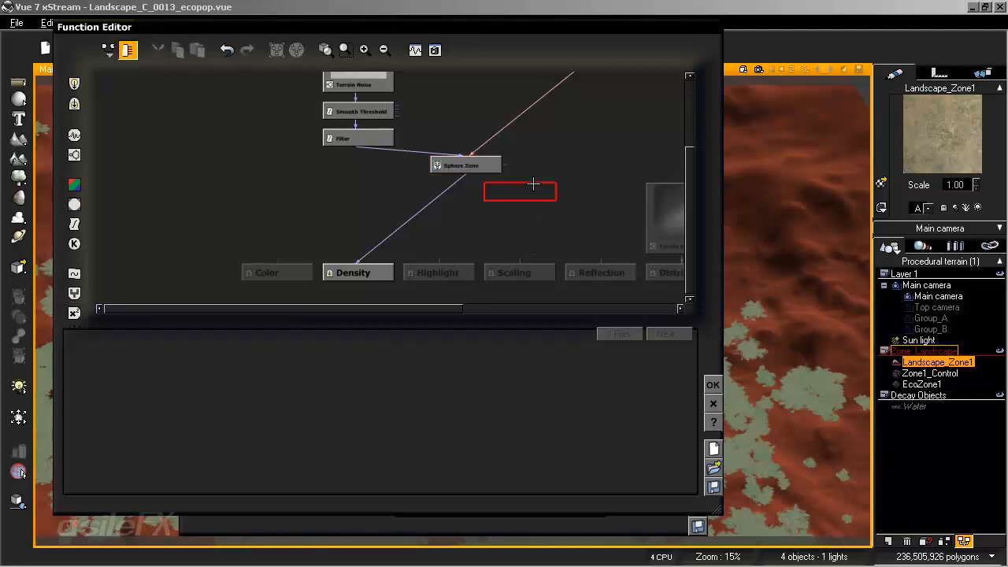
Step: Save the Sphere Zone node as a Meta Node file in the MetaNodes folder, reusing its title as the file name
click(471, 167)
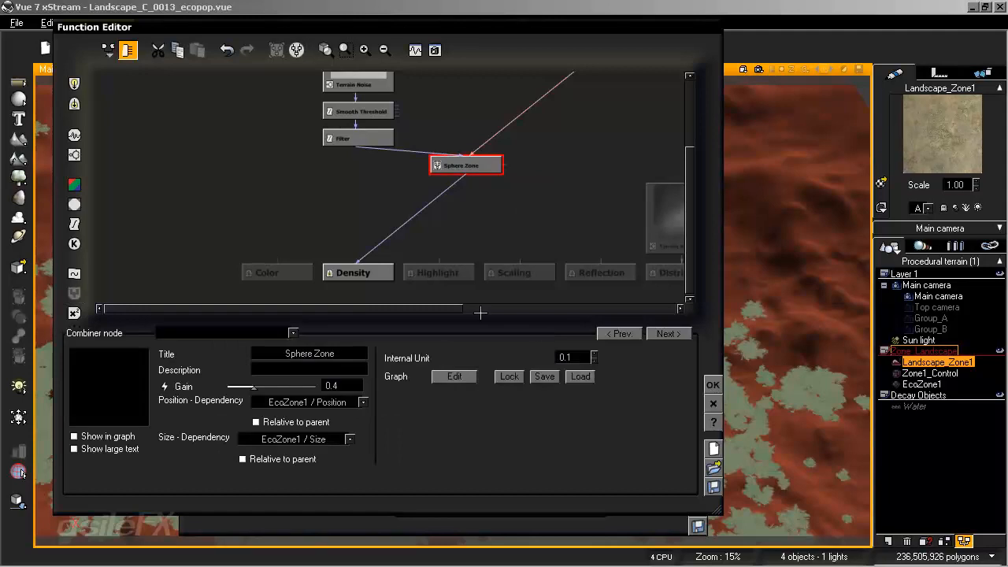
click(546, 376)
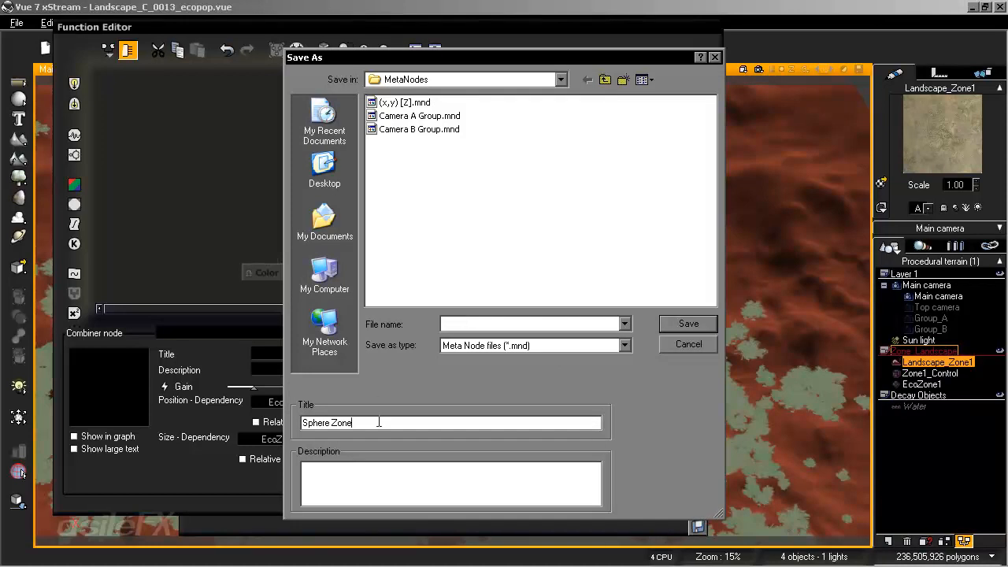
drag(379, 422, 258, 422)
key(ctrl+c)
click(483, 319)
key(ctrl+v)
click(700, 323)
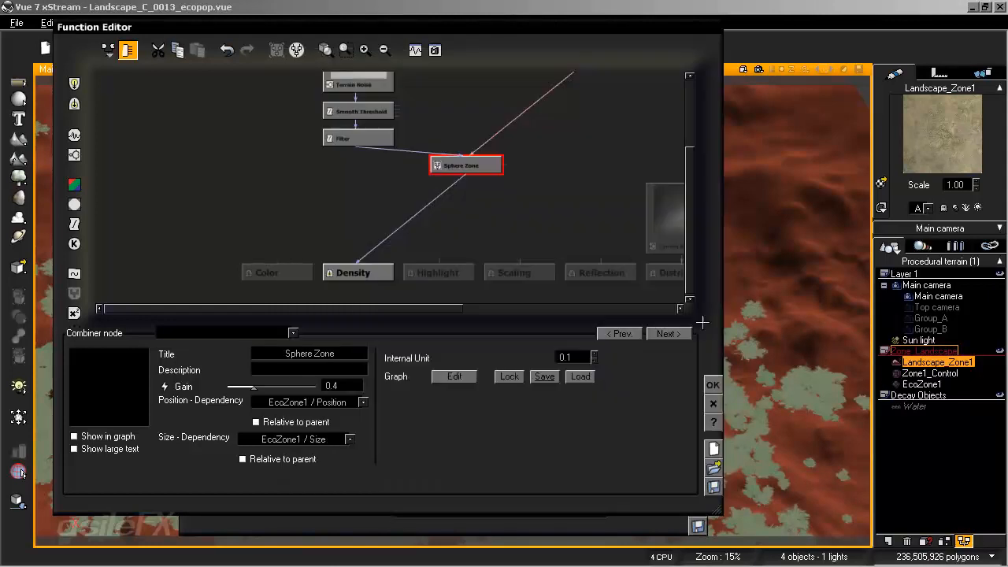
Step: Accept the density function, select the EcoPop_0002 layer and accept the landscape's material
click(713, 383)
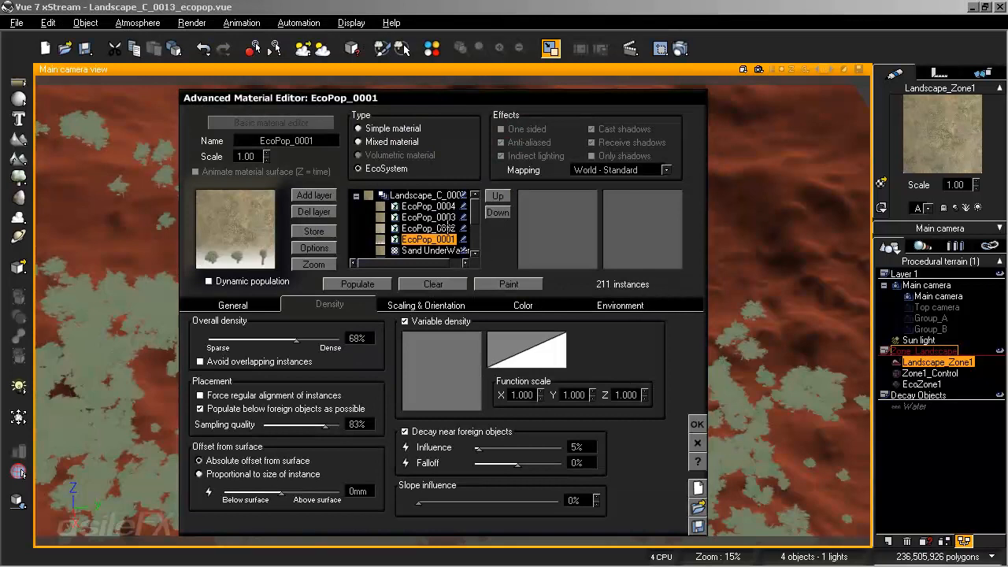
click(446, 229)
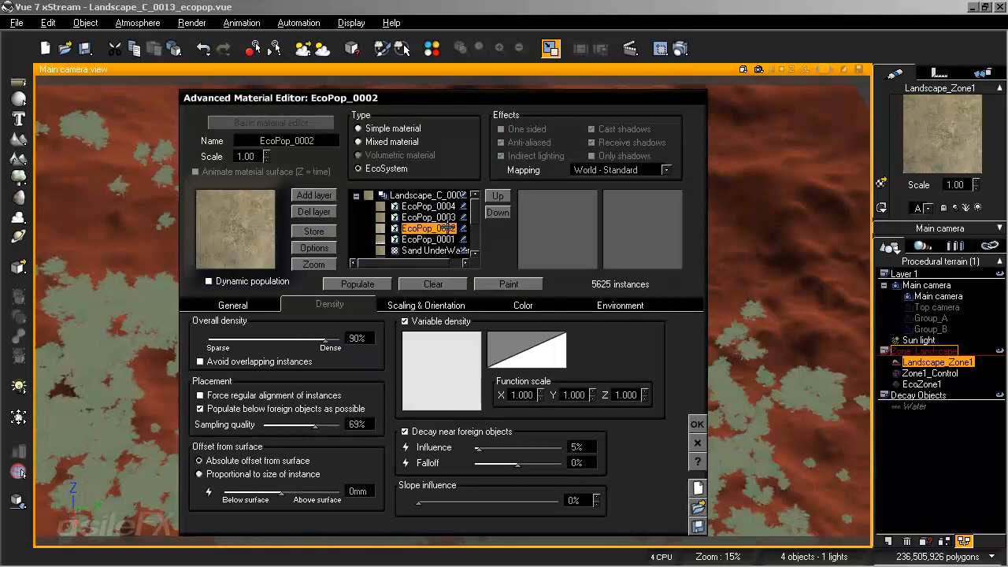
click(698, 423)
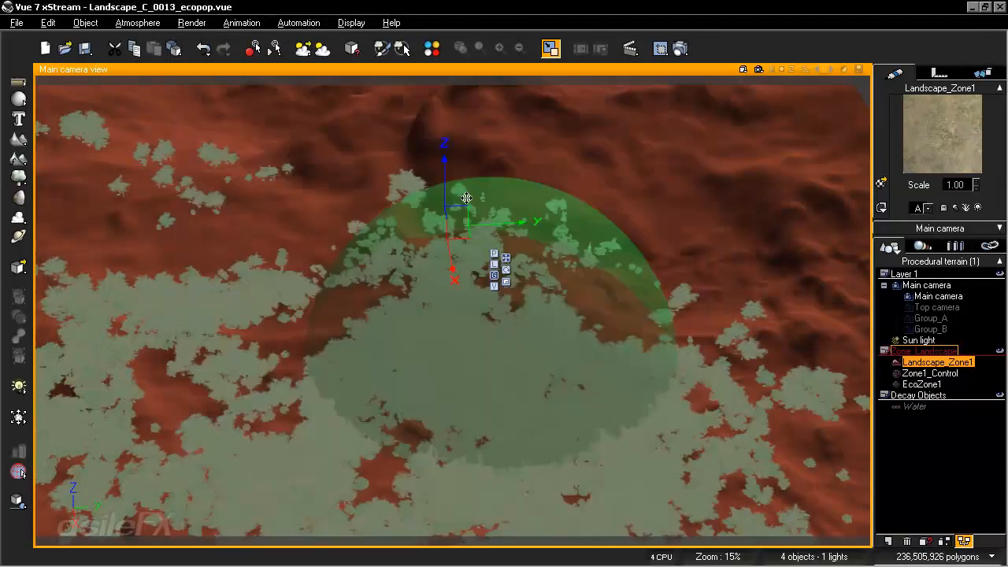
Step: Duplicate the EcoZone1 sphere in place by copying and pasting it
click(934, 384)
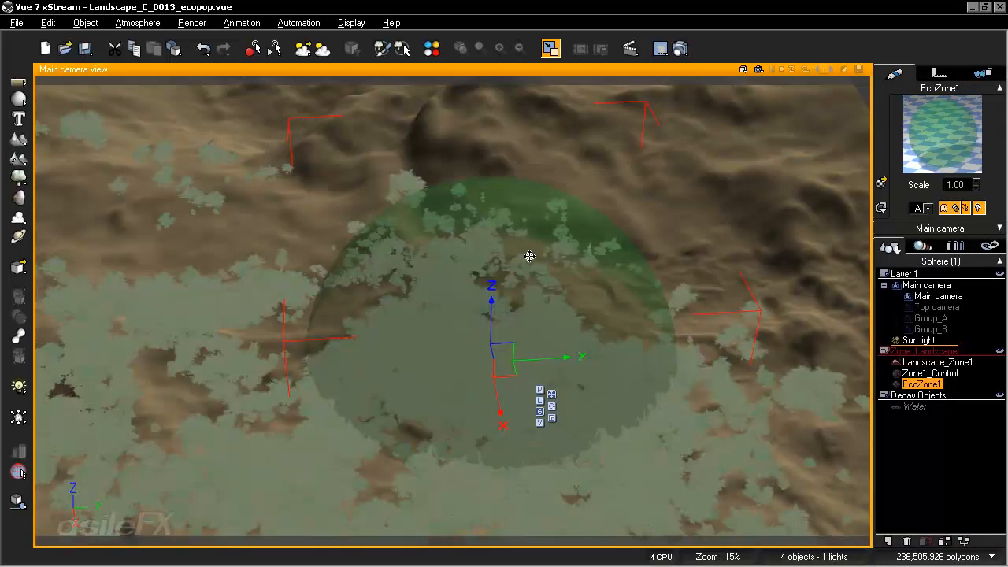
key(ctrl+c)
key(ctrl+v)
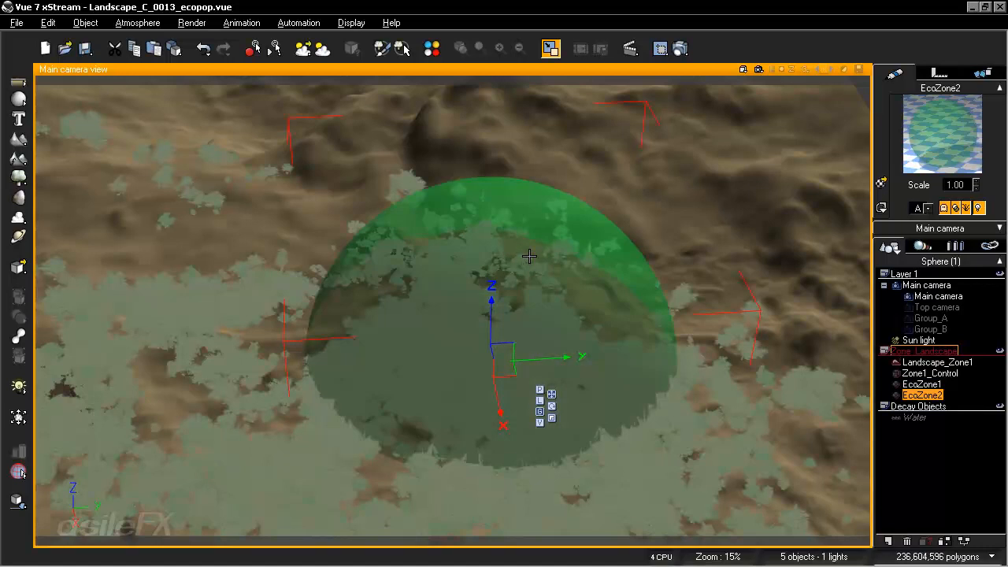
Step: Open the EcoZone2 sphere's material for editing and rename it Tooth Controller EcoZone2
right_click(954, 123)
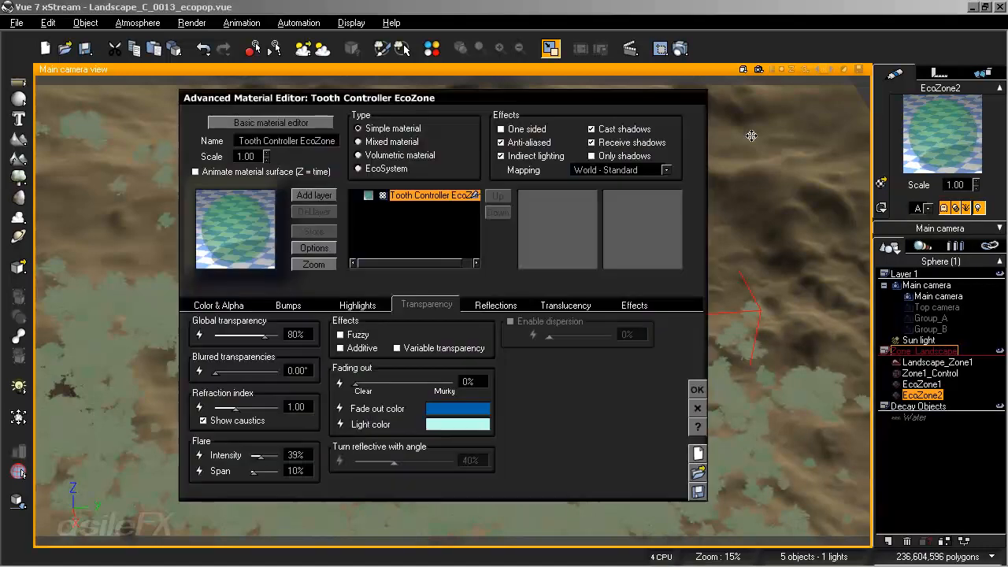
click(930, 137)
click(334, 139)
click(334, 139)
text(2)
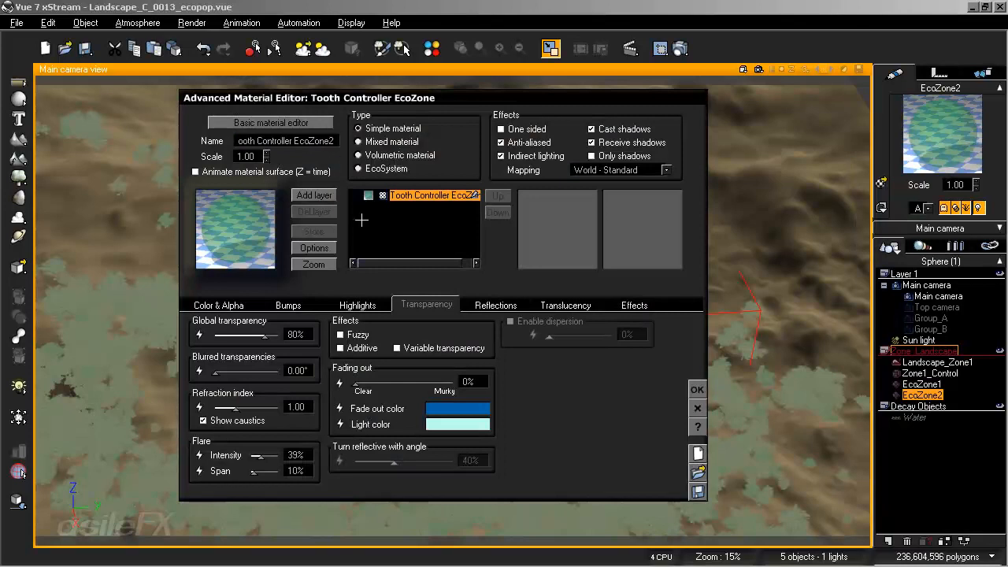
Step: Change the Tooth Controller EcoZone2 material's colour to blue (red 61, green 42, blue 208) and accept the material
click(218, 305)
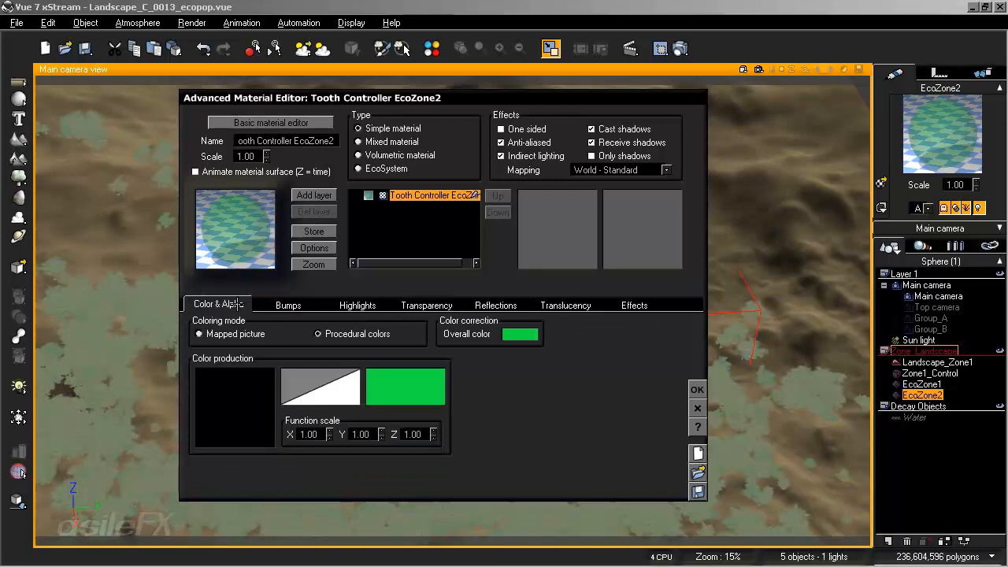
right_click(387, 367)
click(421, 380)
right_click(685, 323)
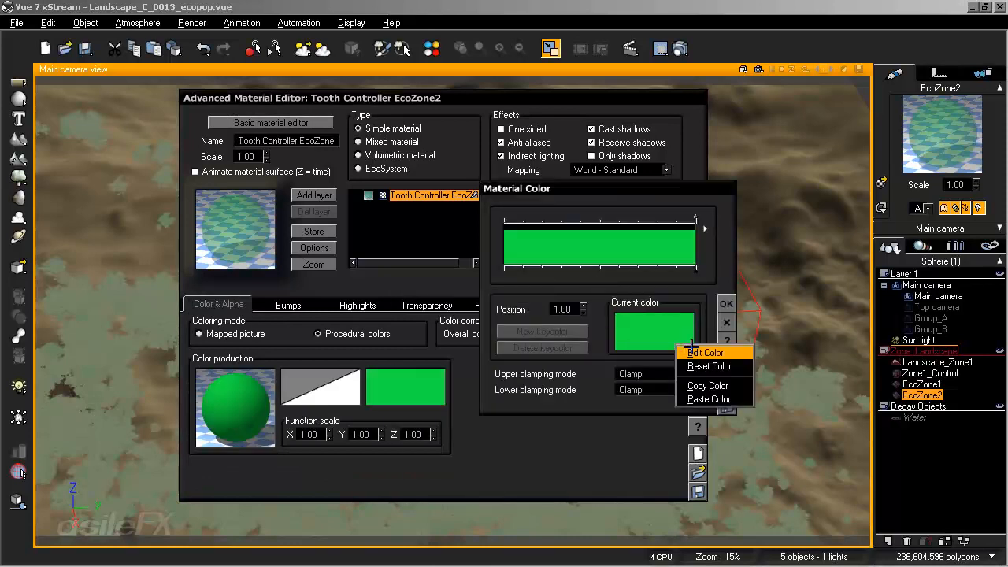
click(721, 319)
click(770, 152)
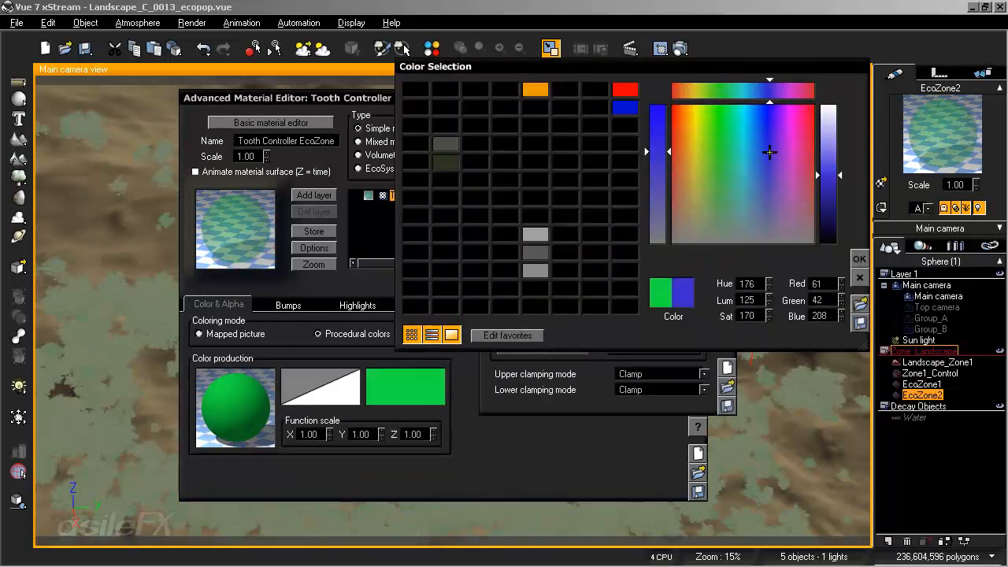
click(860, 259)
click(724, 305)
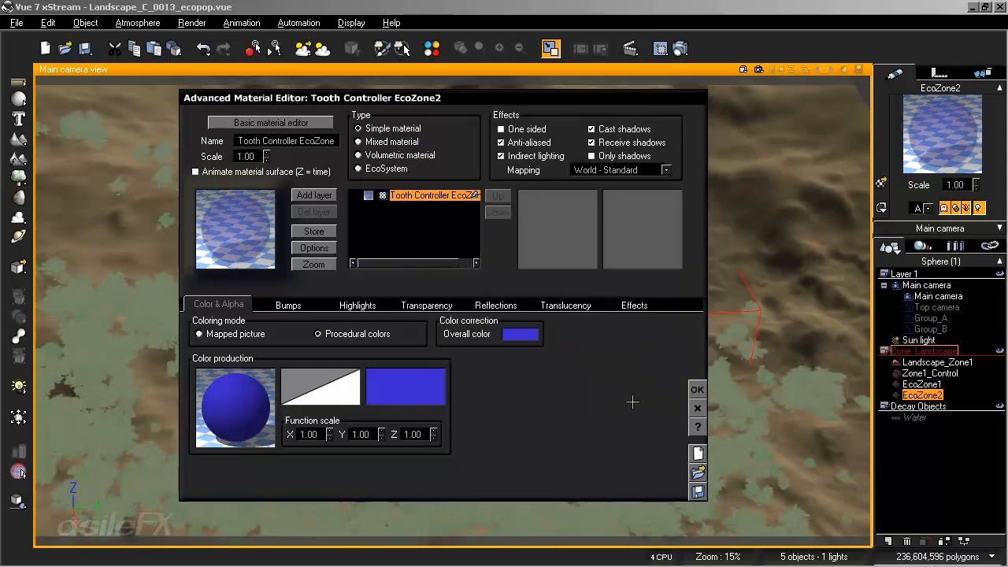
click(693, 388)
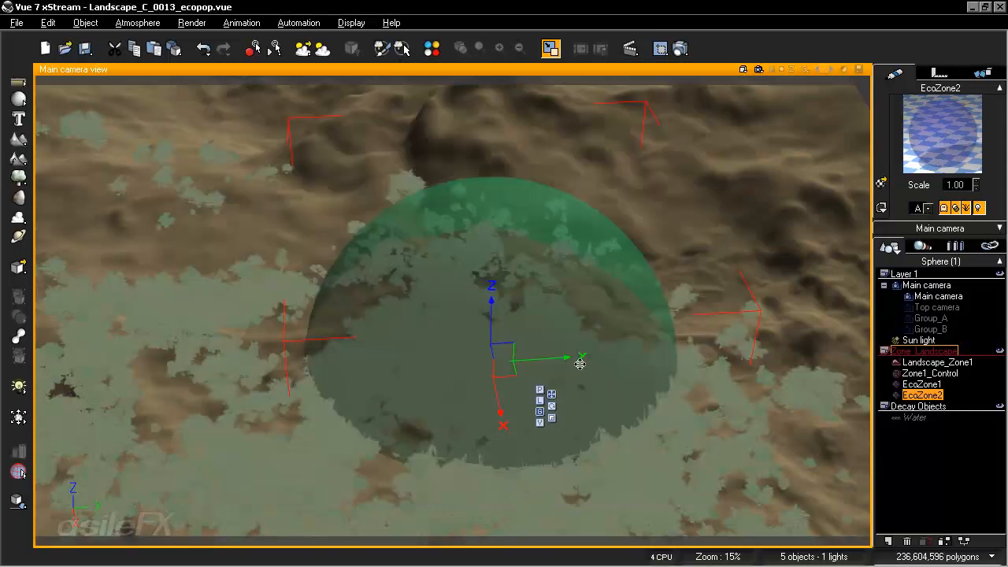
Step: Examine the colour of EcoZone1's material, close its editor and select the Landscape_Zone1 terrain
click(922, 383)
right_click(942, 132)
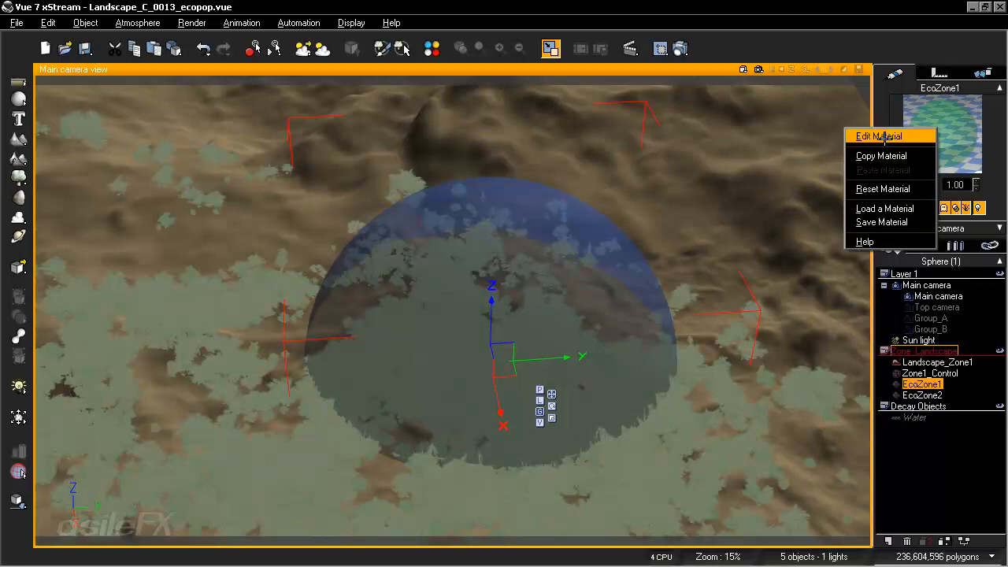
click(847, 138)
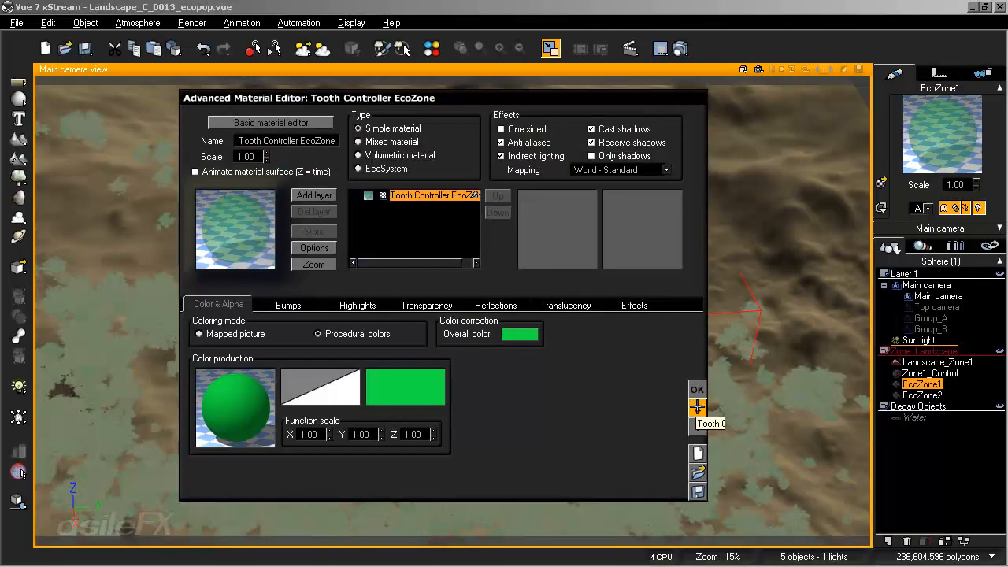
click(697, 389)
click(938, 361)
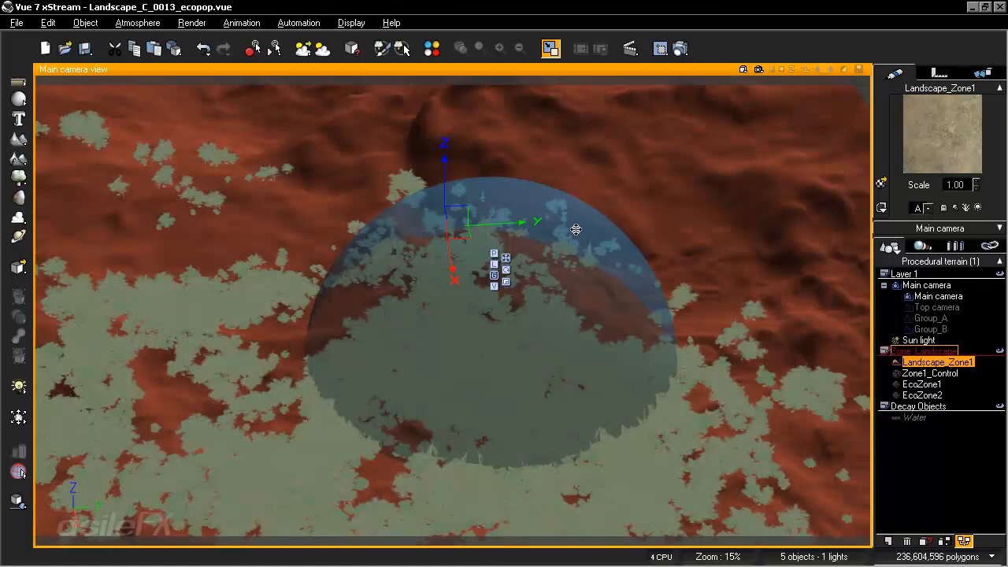
Step: Examine the Sphere Zone settings in the variable density function of the EcoPop_0001 layer in Landscape_Zone1's material
right_click(941, 131)
click(941, 134)
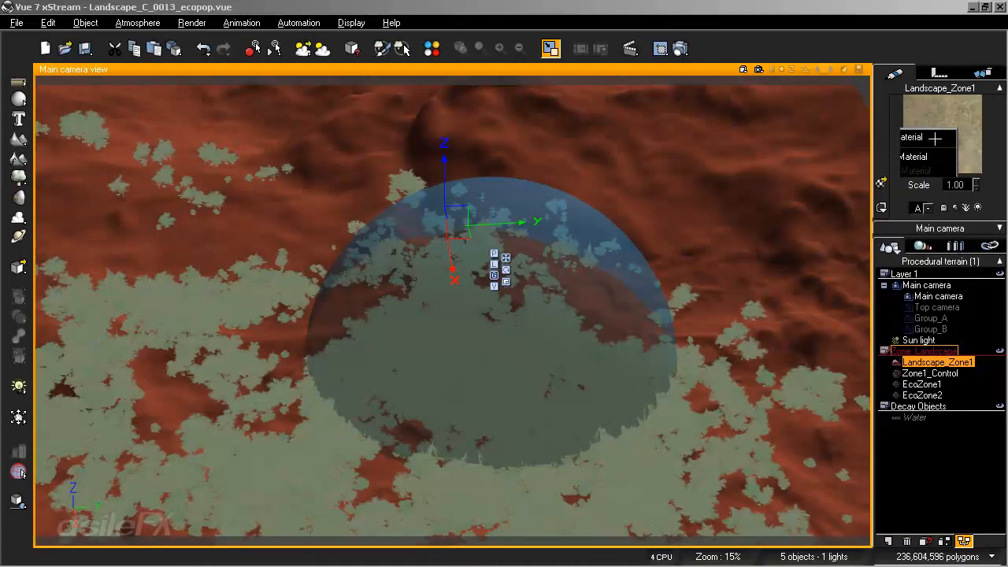
click(455, 239)
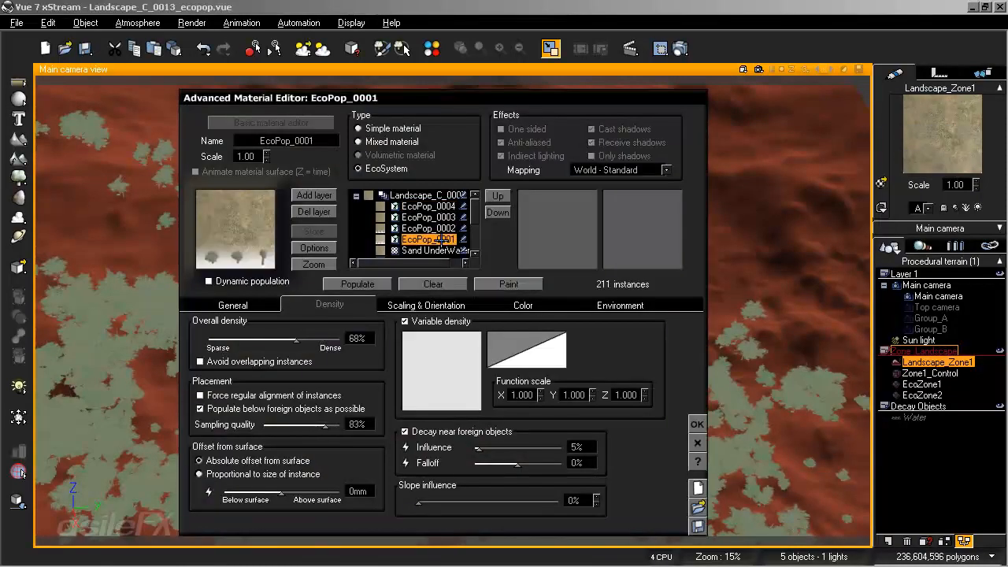
right_click(450, 353)
click(473, 362)
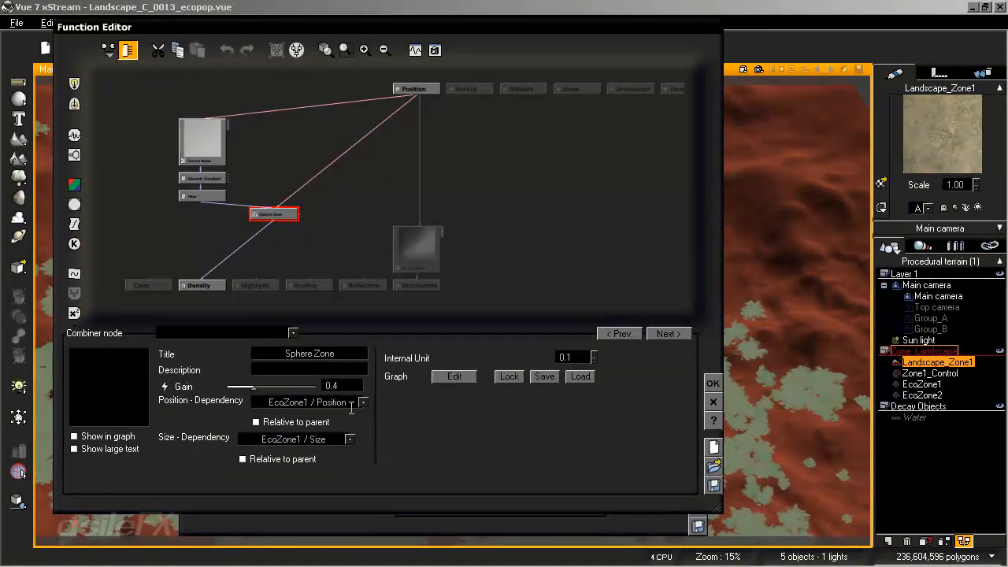
click(713, 383)
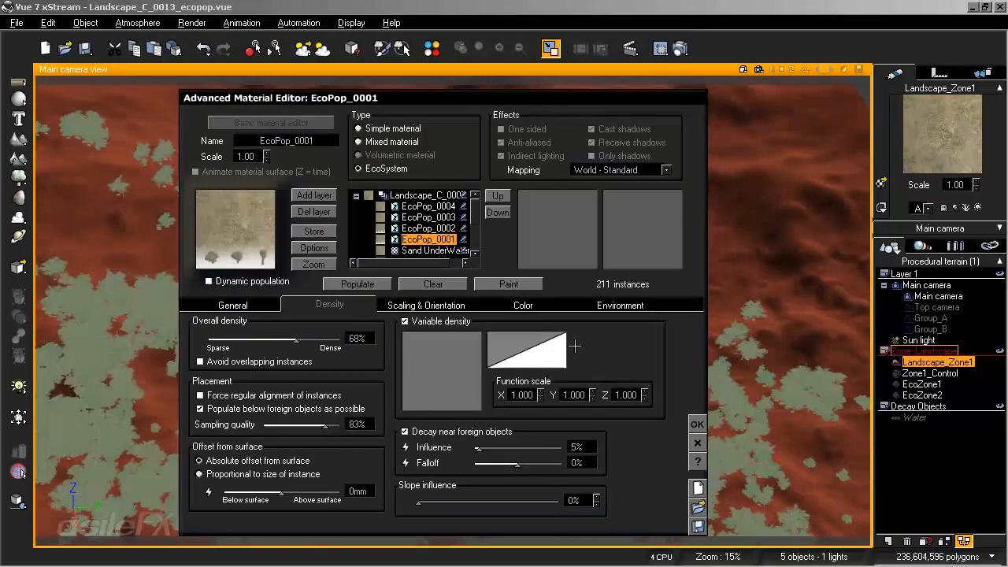
Step: Open the EcoPop_0002 layer's variable density function and shift its noise and filter nodes upward, making room above the Density output
click(430, 228)
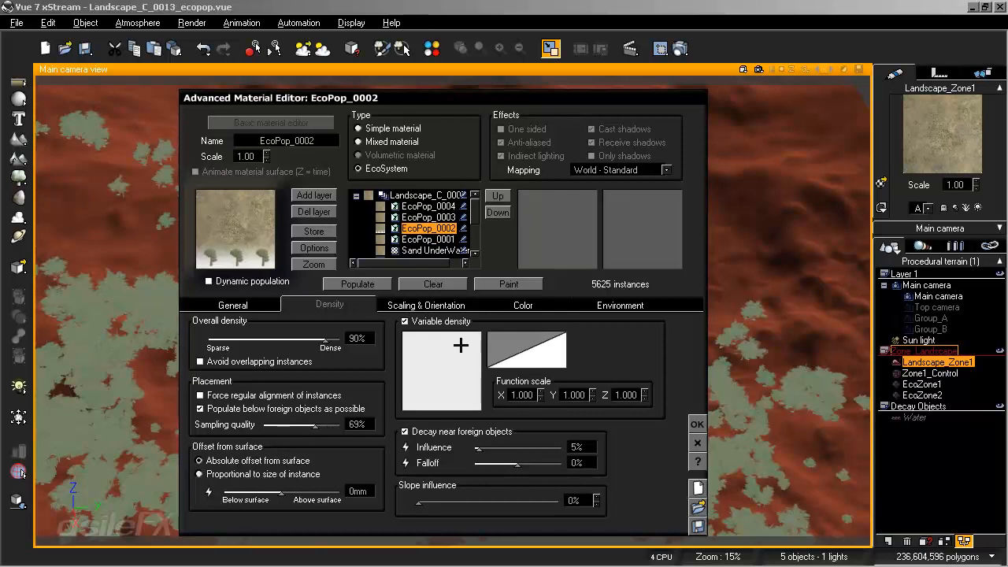
right_click(438, 356)
click(455, 366)
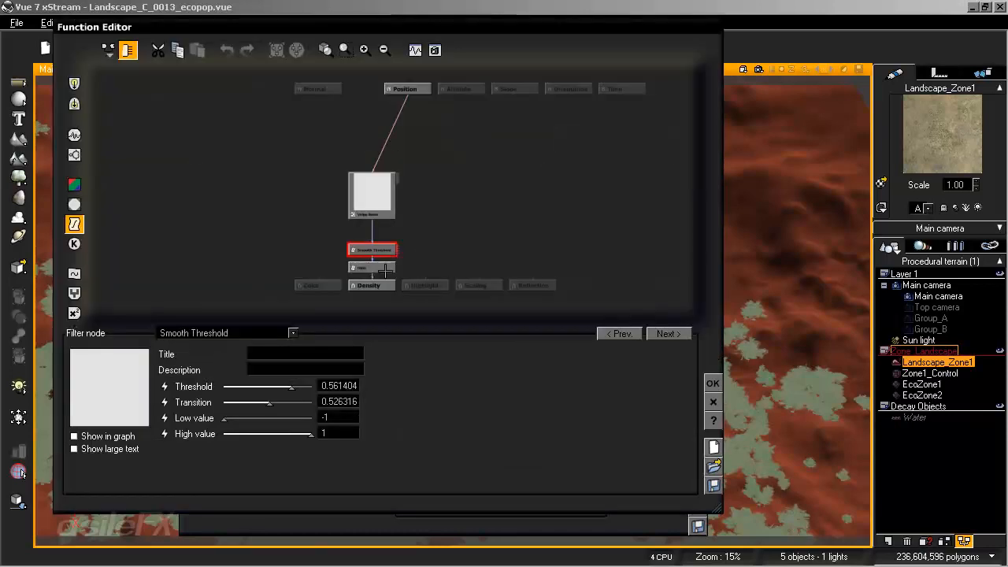
drag(386, 270, 386, 180)
Step: Load the Sphere Zone.mnd MetaNode into the density graph and place it between the Filter node and the outputs
right_click(427, 203)
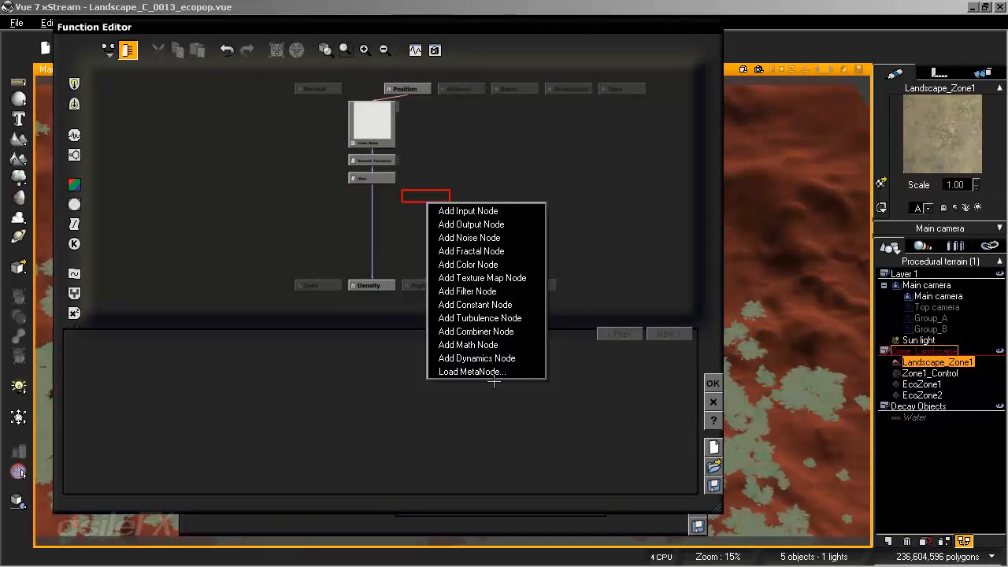
click(471, 371)
click(425, 144)
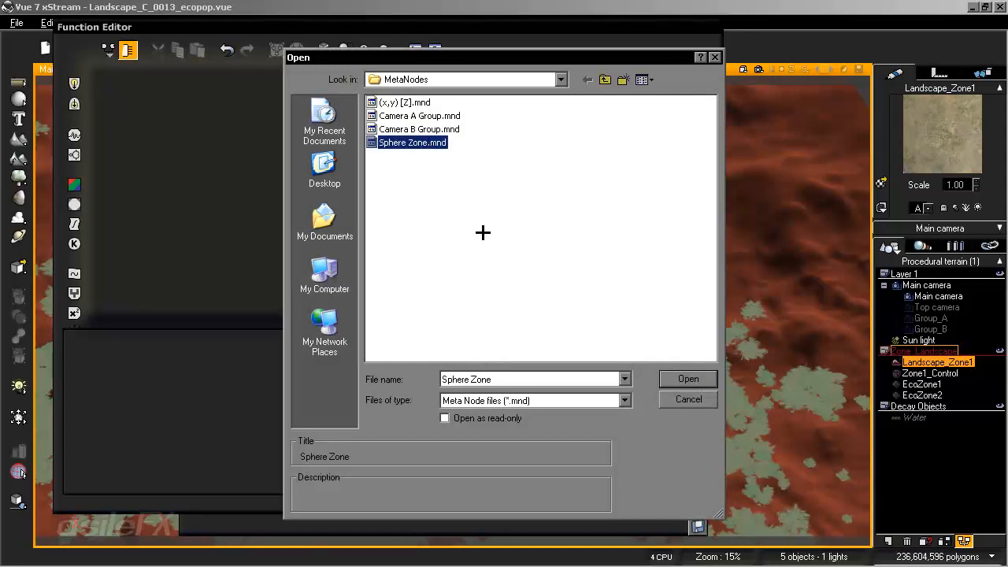
click(665, 382)
middle_drag(467, 210, 511, 205)
drag(474, 190, 475, 227)
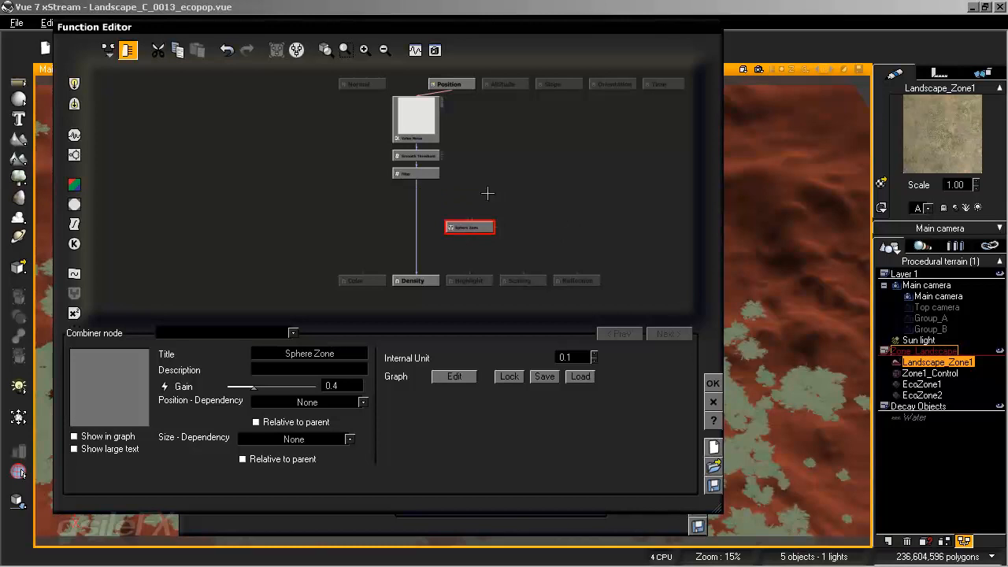
Step: Set the Sphere Zone node's position dependency to EcoZone2 / Position and its size dependency to EcoZone2 / Size
click(334, 404)
mouse_move(346, 392)
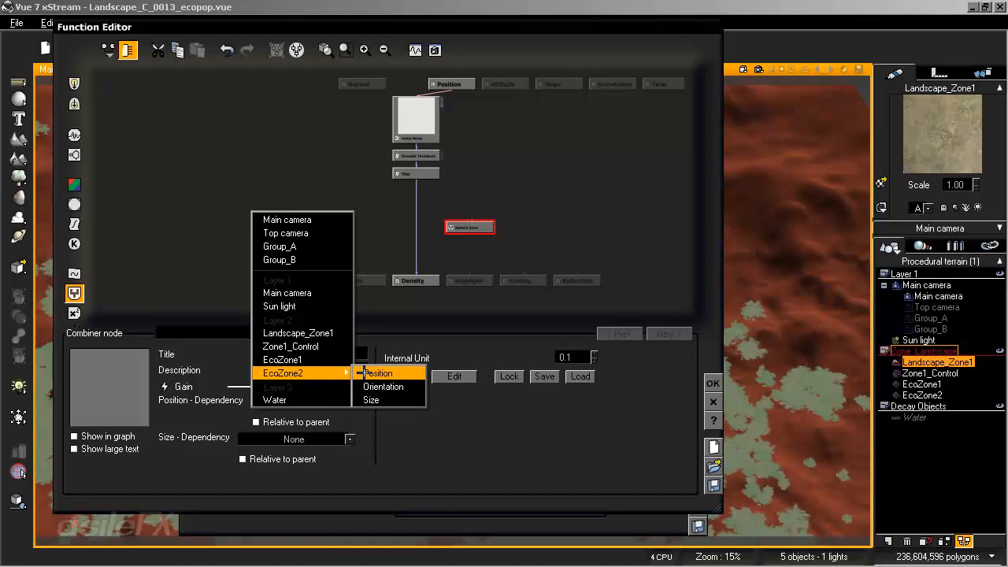
click(377, 373)
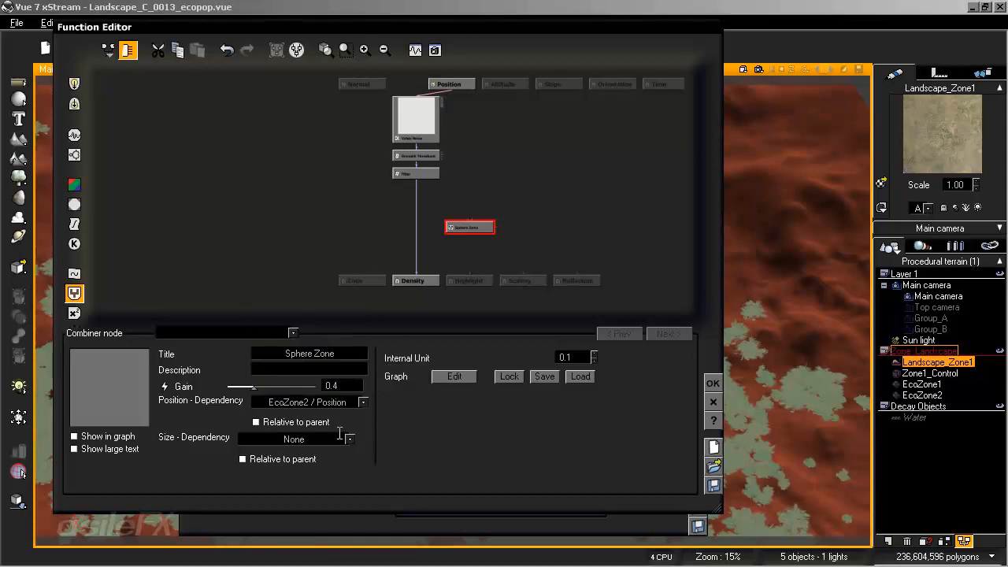
click(331, 402)
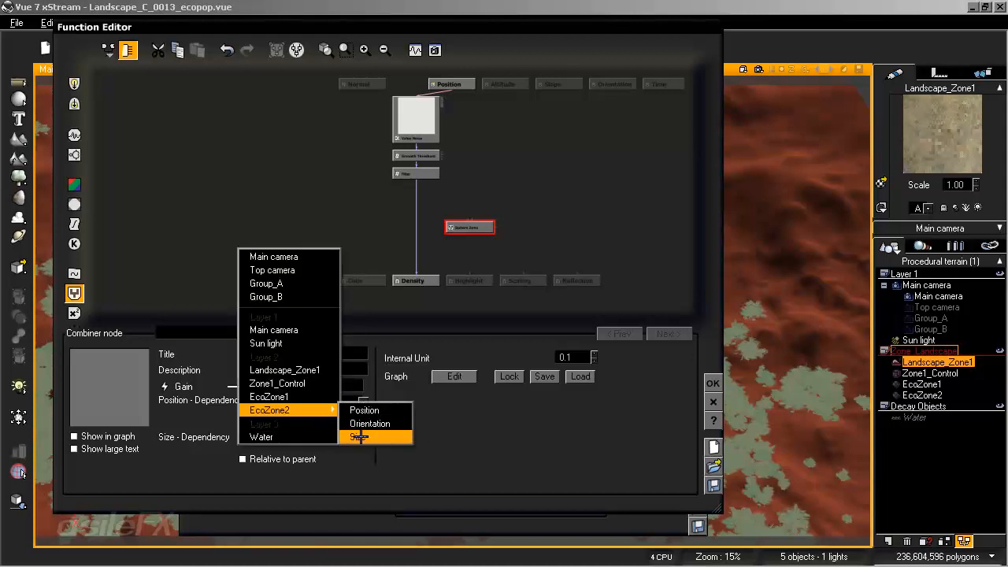
click(376, 437)
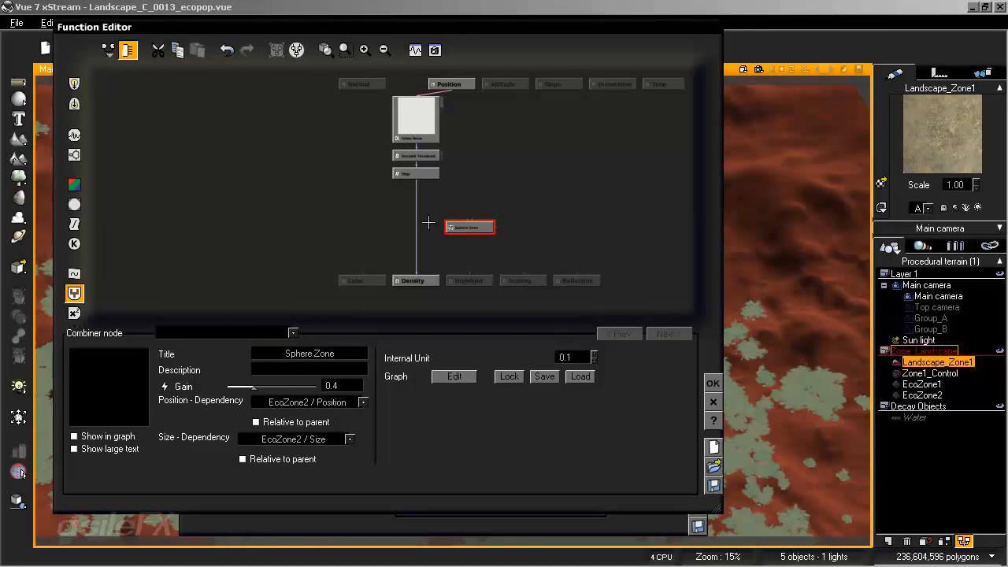
Step: Wire the Filter and Position nodes into Sphere Zone and its output into Density, and accept the function and material
mouse_move(416, 184)
mouse_down()
mouse_move(462, 236)
mouse_move(438, 236)
mouse_move(412, 185)
mouse_up()
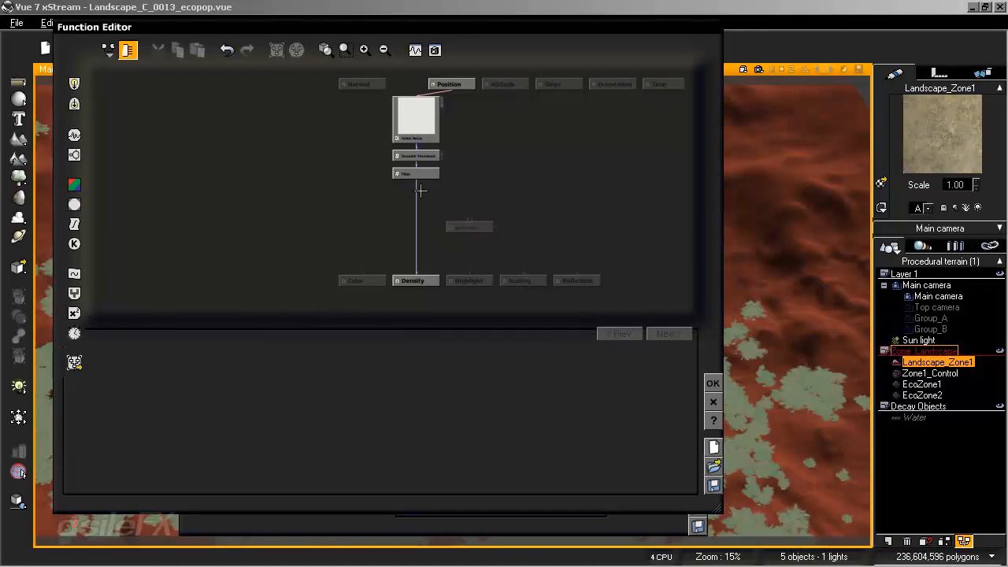
mouse_move(417, 181)
mouse_down()
mouse_move(470, 231)
mouse_move(415, 179)
mouse_up()
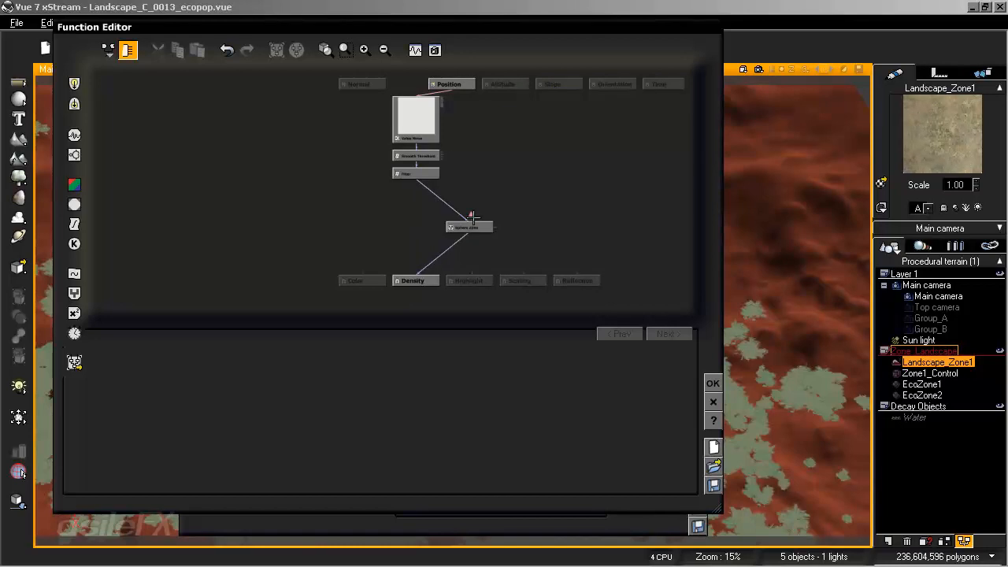
drag(471, 217, 453, 89)
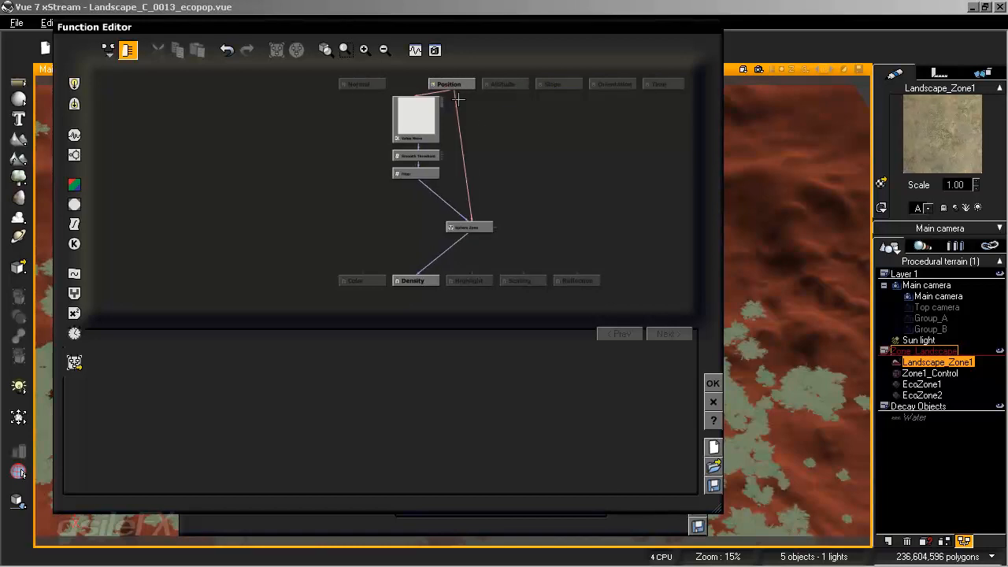
click(713, 383)
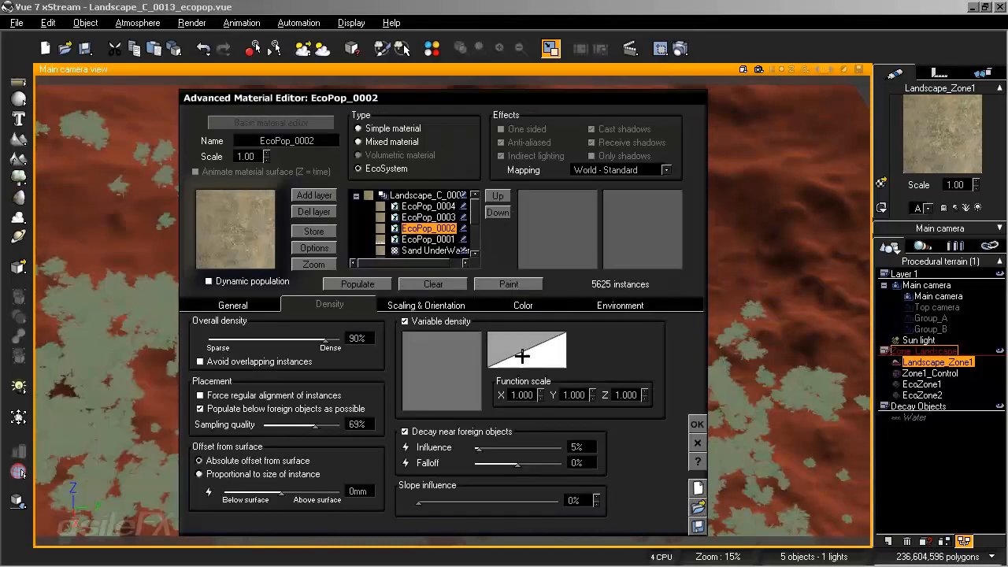
click(695, 425)
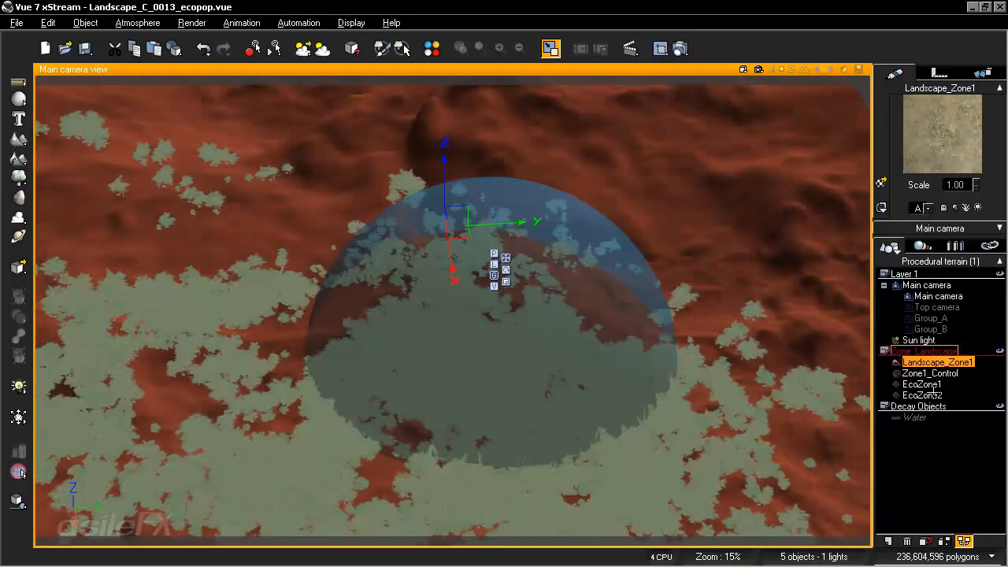
Step: Move the EcoZone2 sphere along Y and X so it partly overlaps EcoZone1, and scale it down uniformly
click(929, 394)
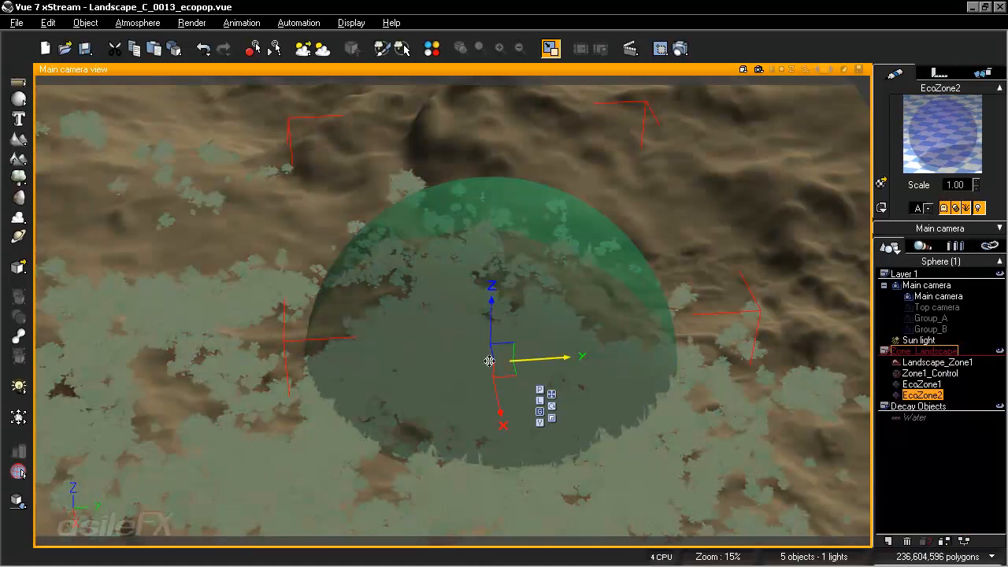
drag(490, 361, 341, 368)
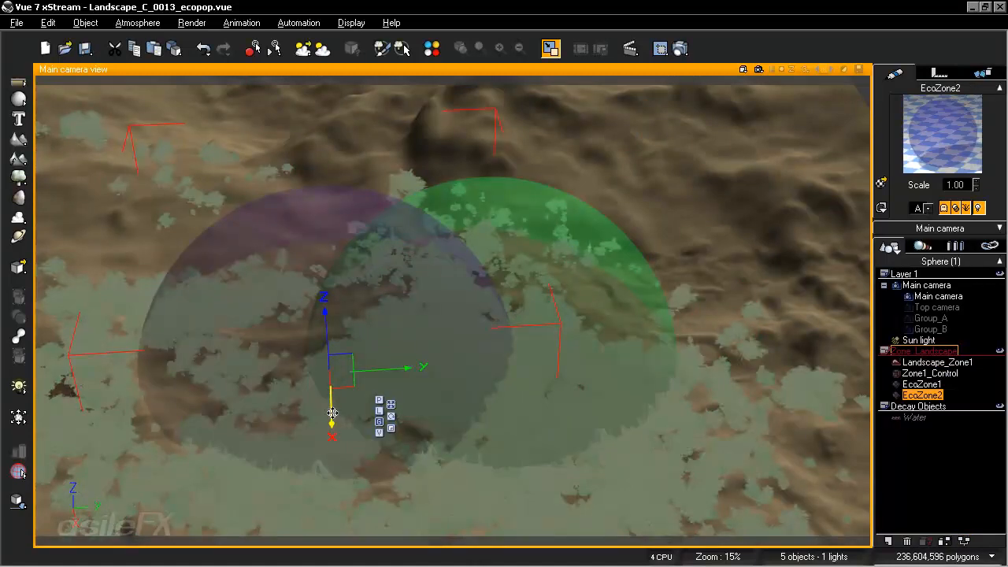
drag(332, 412, 334, 452)
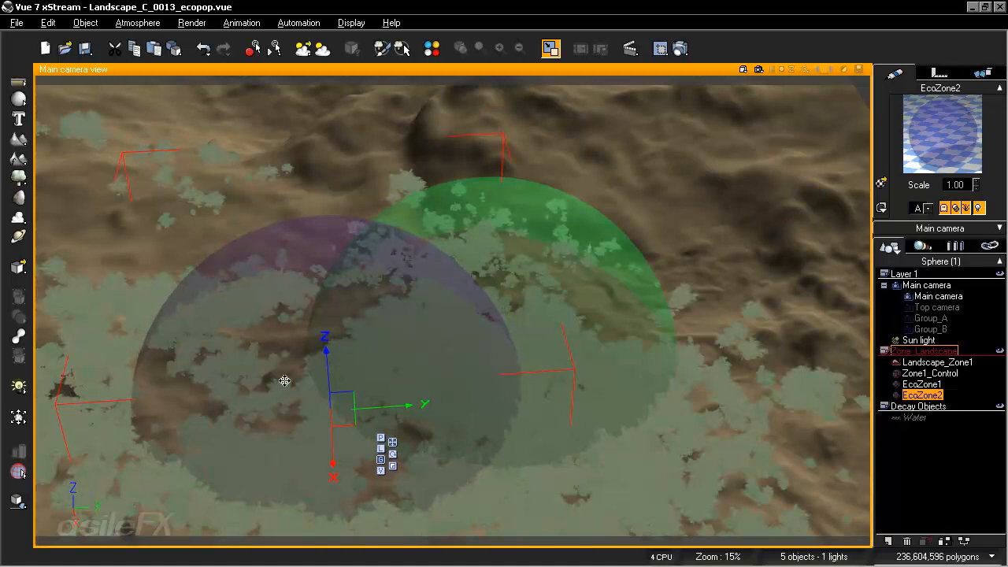
click(392, 465)
drag(345, 409, 306, 475)
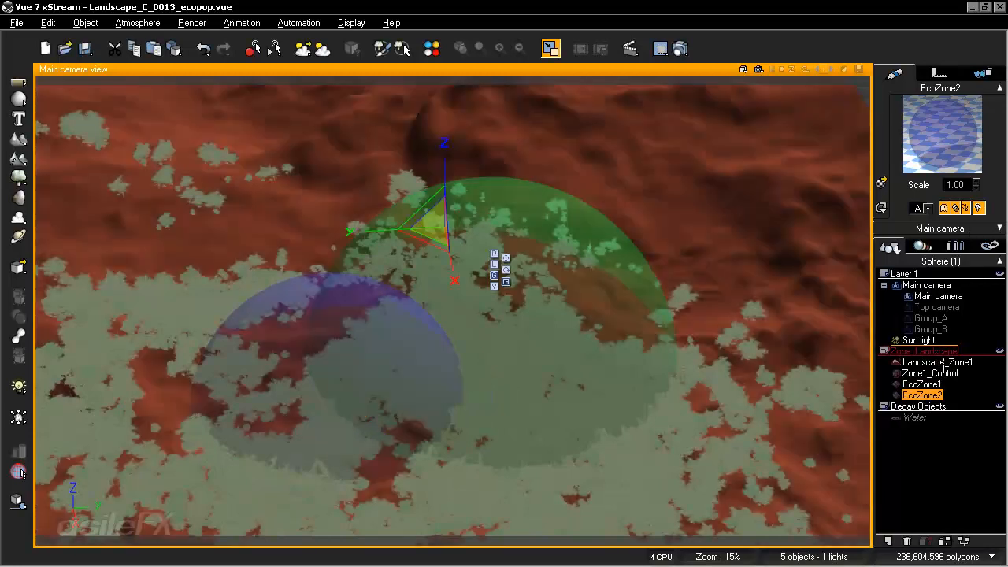
Step: Repopulate the EcoPop_0002 layer of Landscape_Zone1's material, accept the material and inspect the new tree distribution
double_click(941, 362)
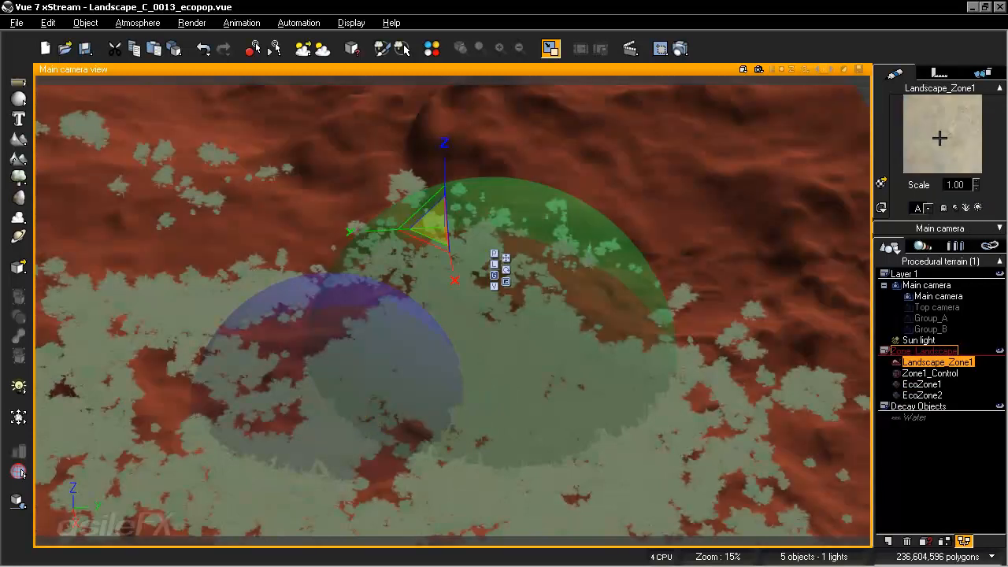
click(428, 228)
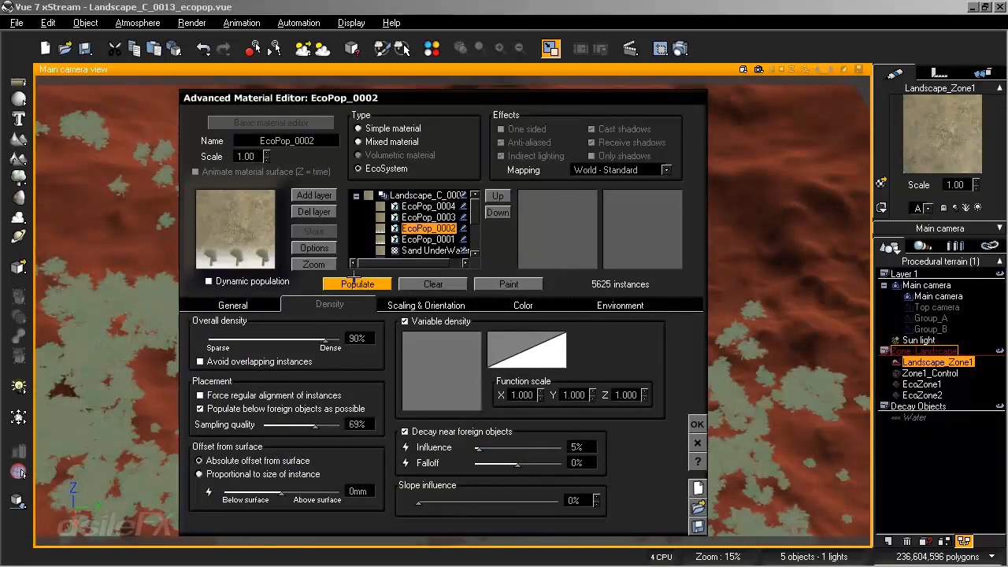
click(356, 285)
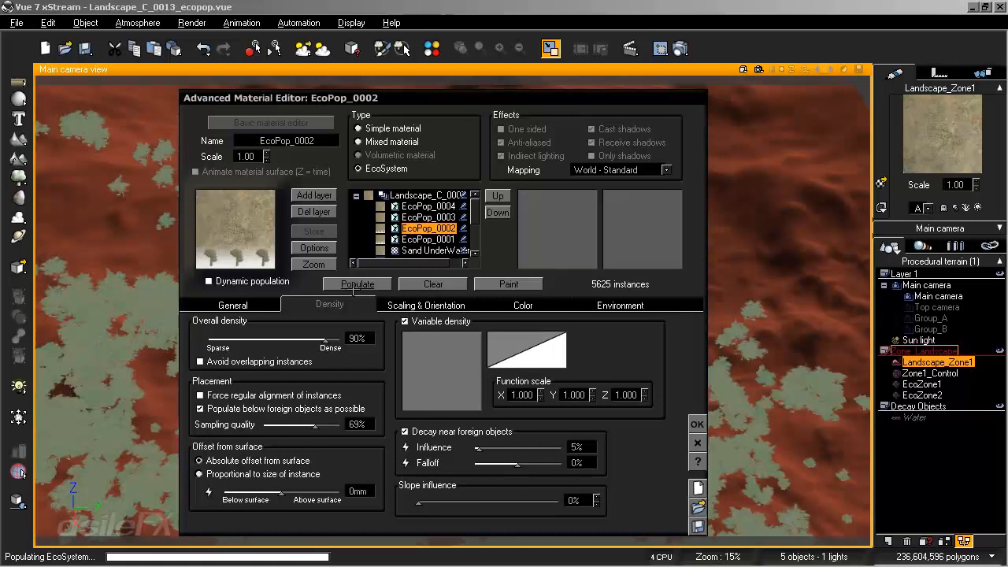
click(697, 424)
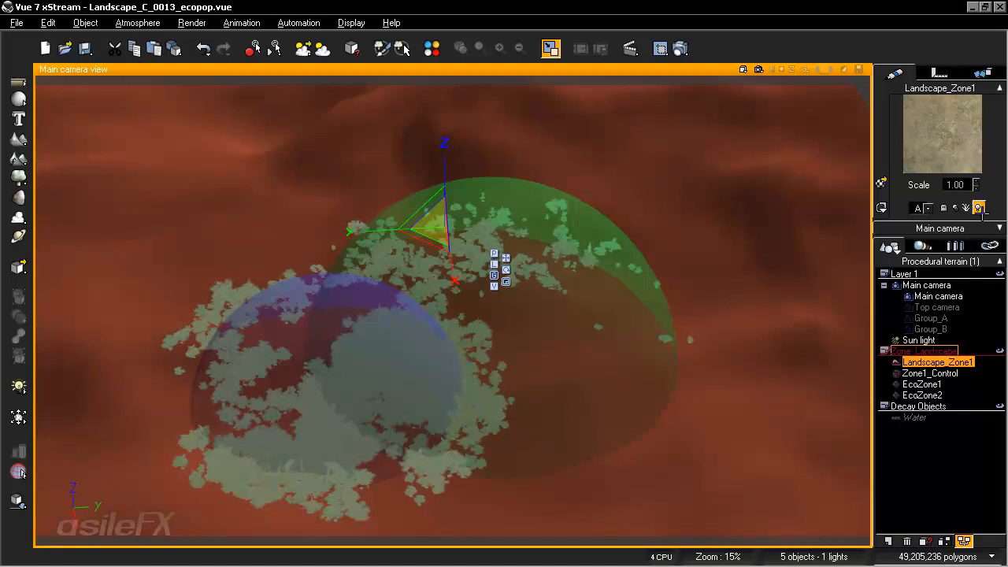
click(999, 228)
drag(975, 337, 975, 337)
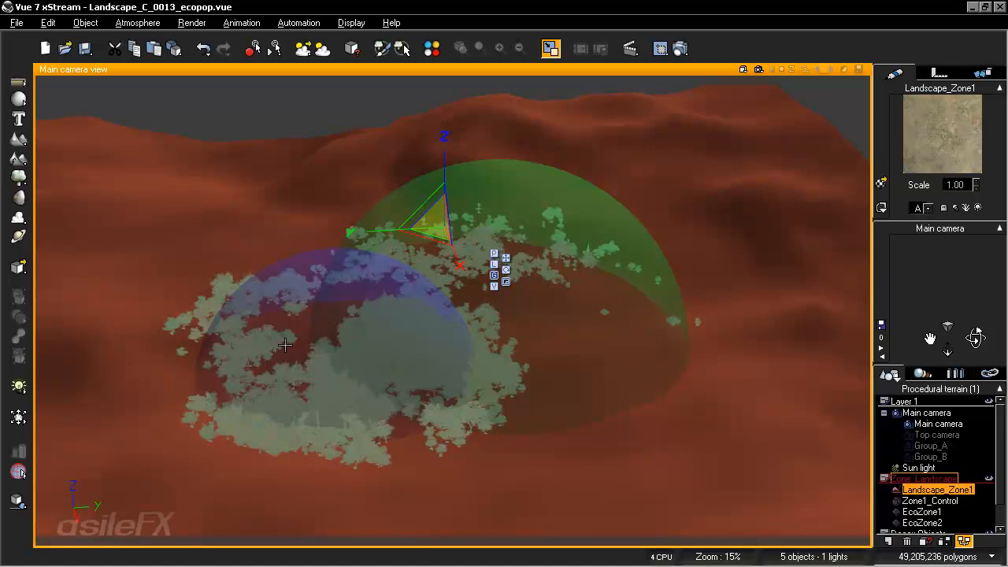
Step: Open the EcoPop_0002 layer's density function and open the internal graph of its Sphere Zone MetaNode for editing
right_click(945, 110)
click(918, 115)
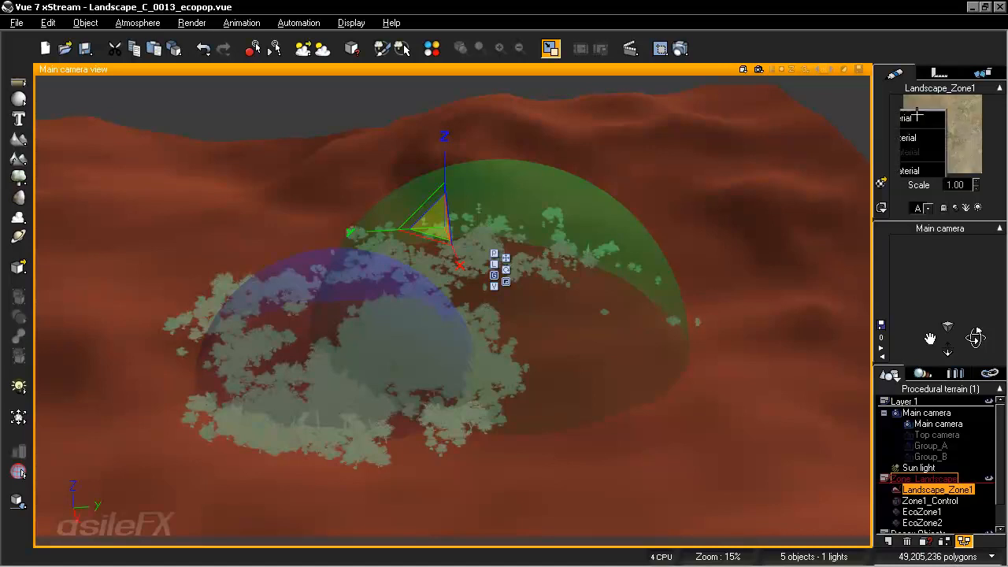
right_click(456, 364)
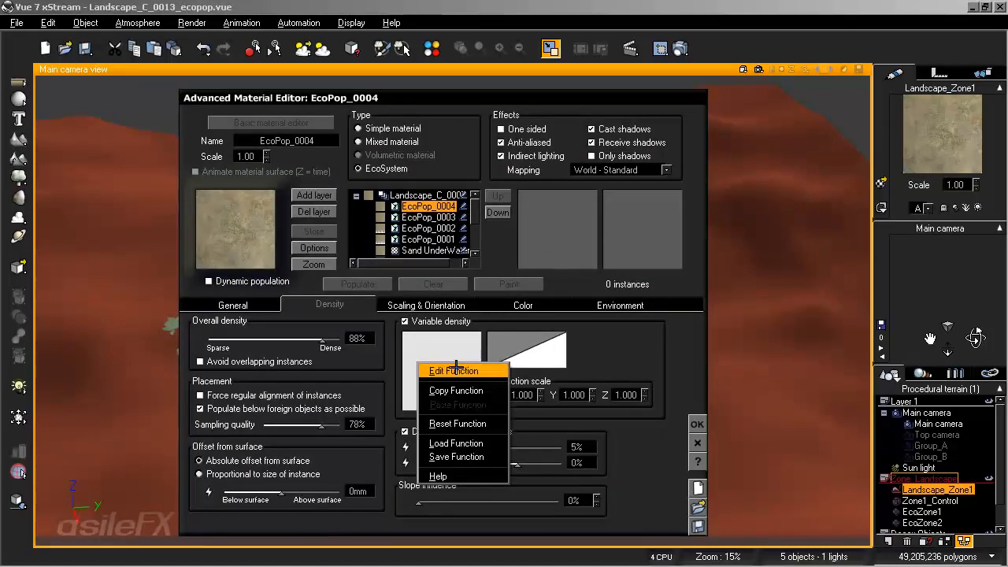
click(426, 227)
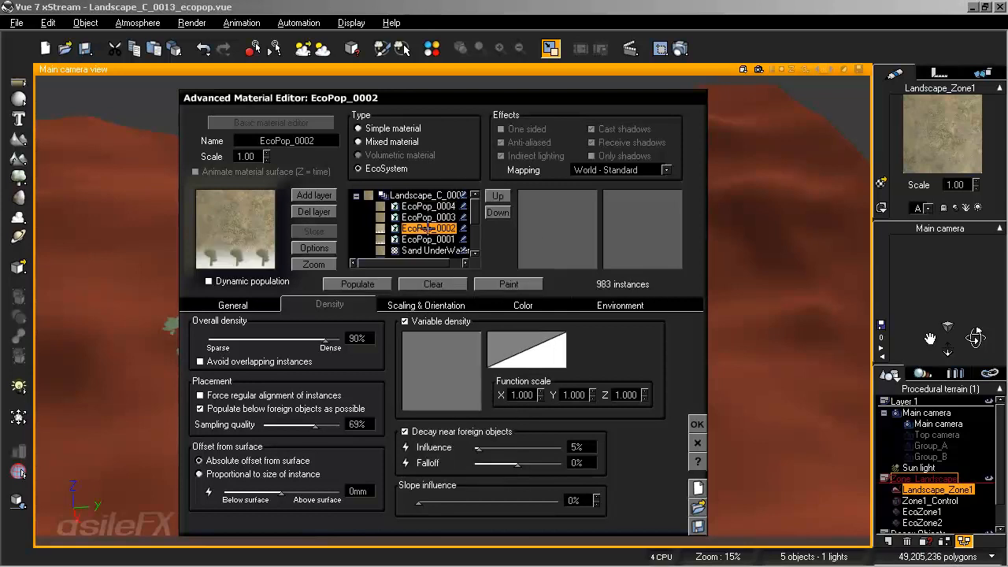
right_click(426, 369)
click(439, 373)
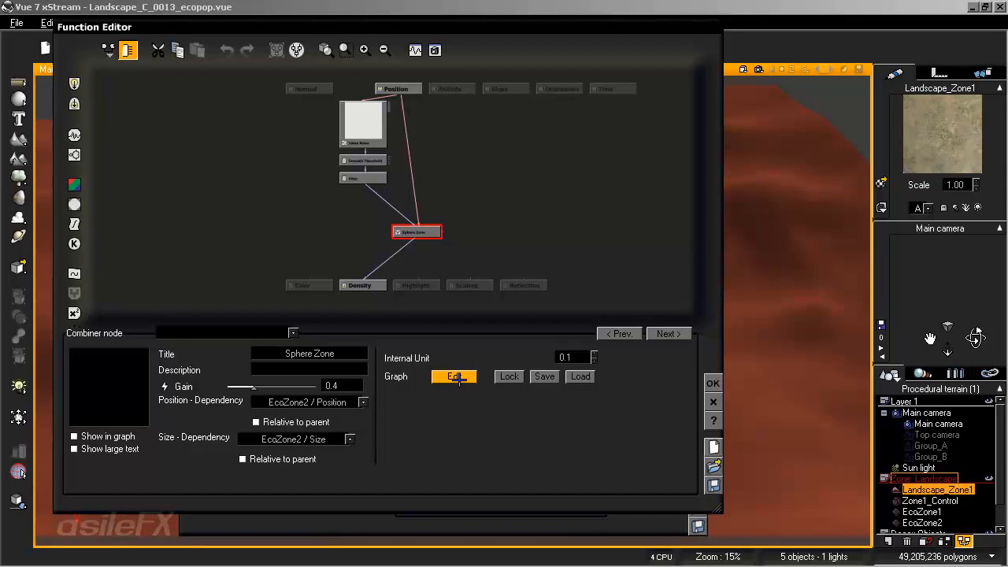
click(458, 377)
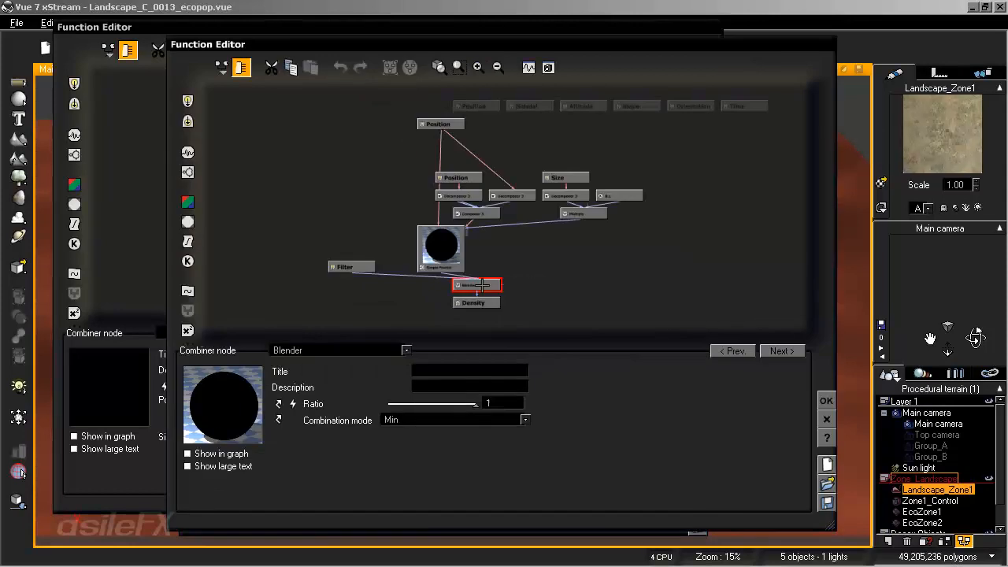
Step: Publish the Blender node's Combination mode parameter under a new name on the Sphere Zone MetaNode
click(278, 419)
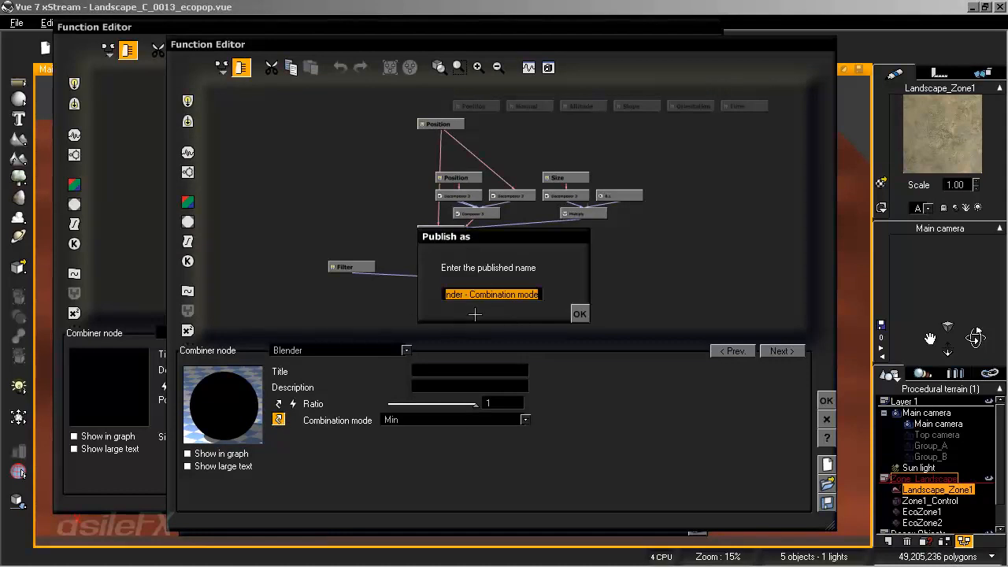
text(M)
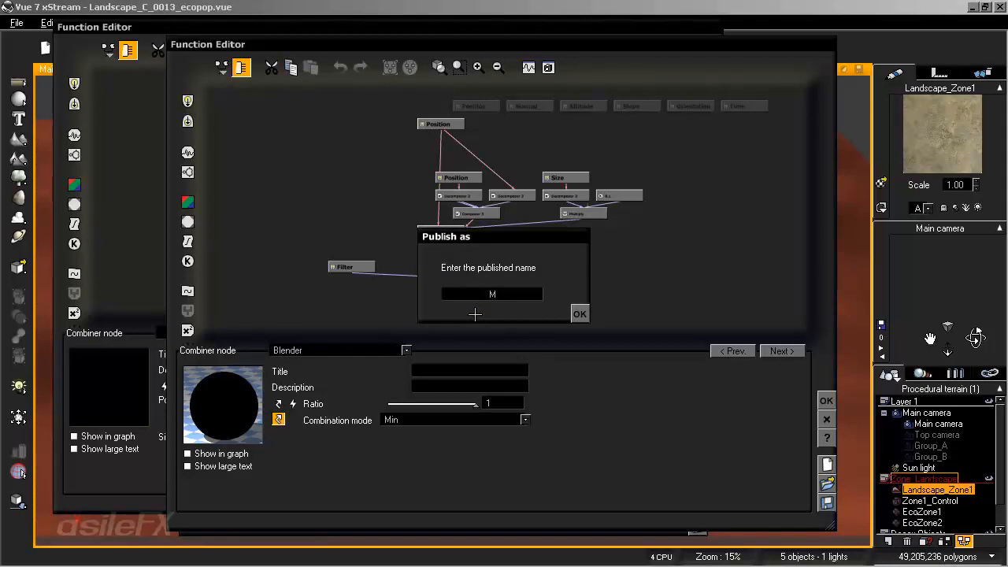
click(580, 313)
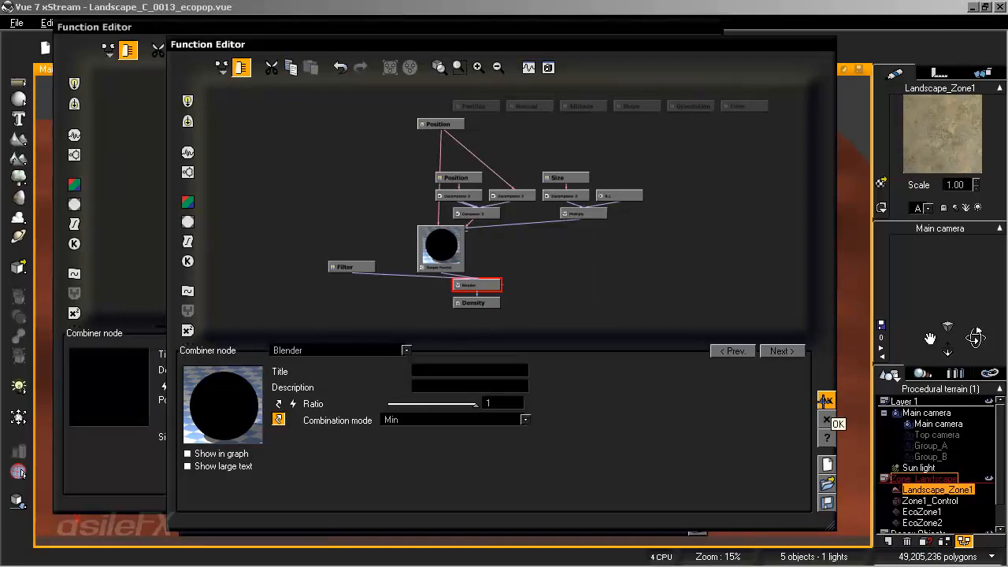
Step: Accept the MetaNode's internal graph, set the Sphere Zone MetaNode's Mode to Subtract and accept the density function
click(825, 400)
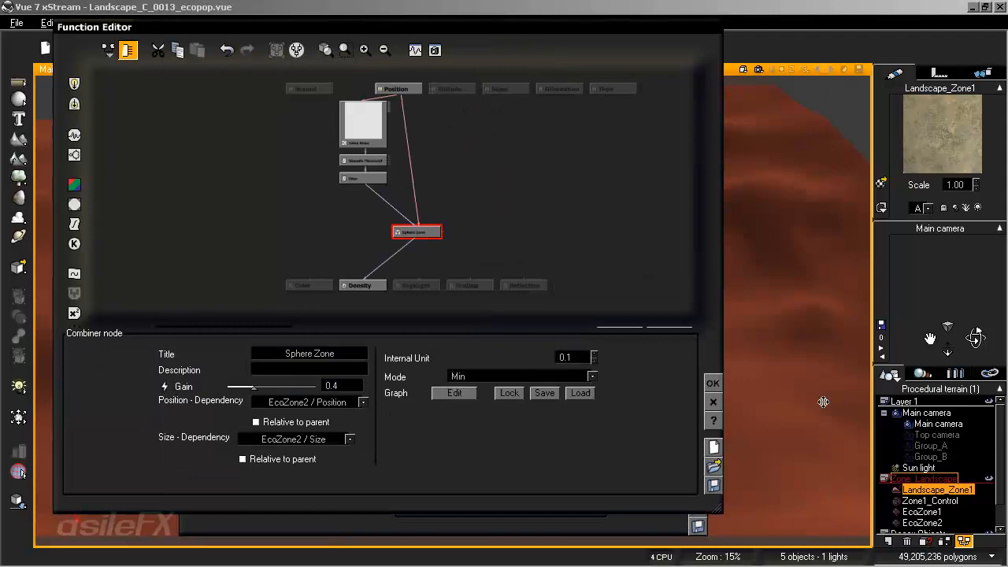
click(526, 377)
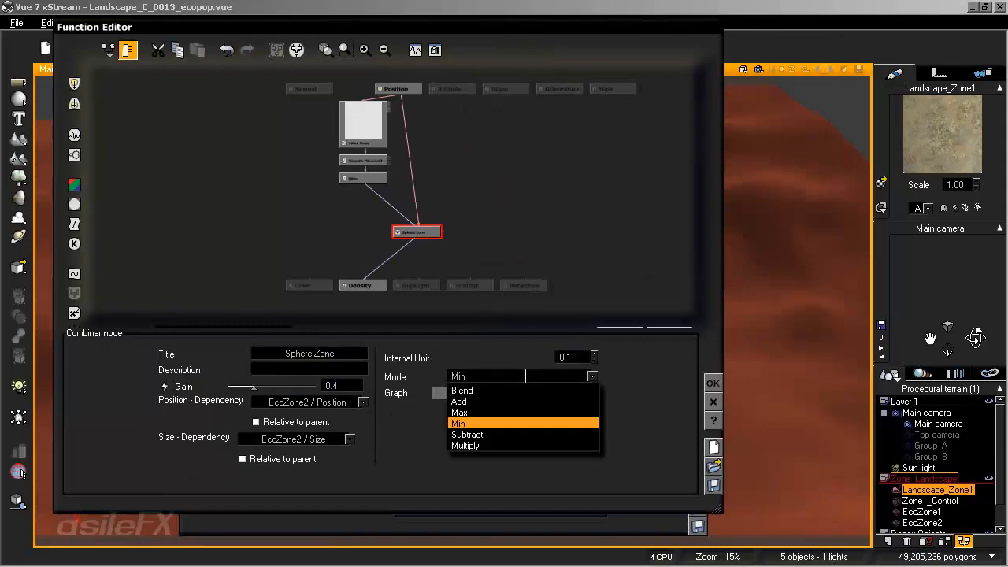
click(525, 434)
click(713, 384)
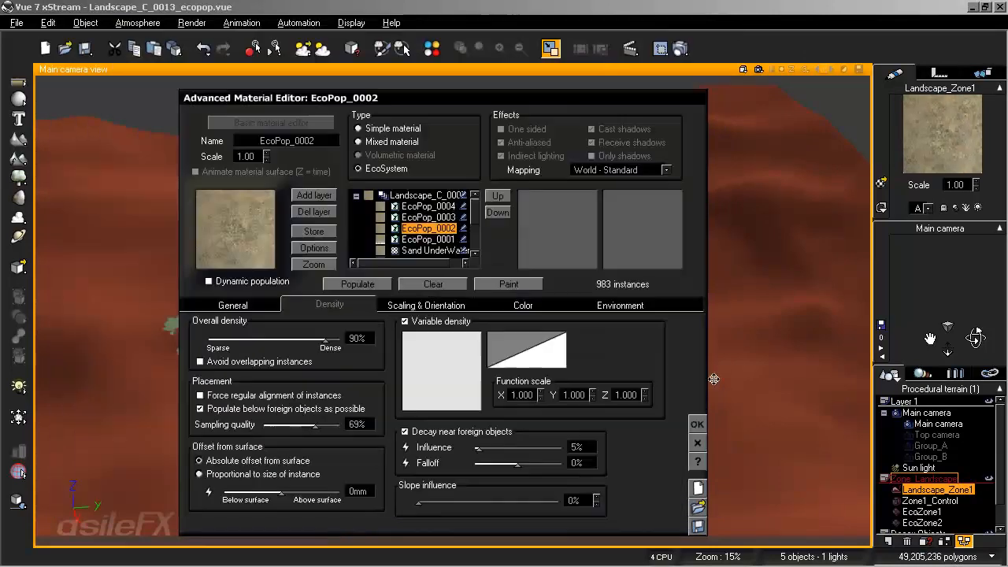
Step: Repopulate the EcoPop_0002 layer, accept the material and inspect the tree distribution around both spheres
click(364, 285)
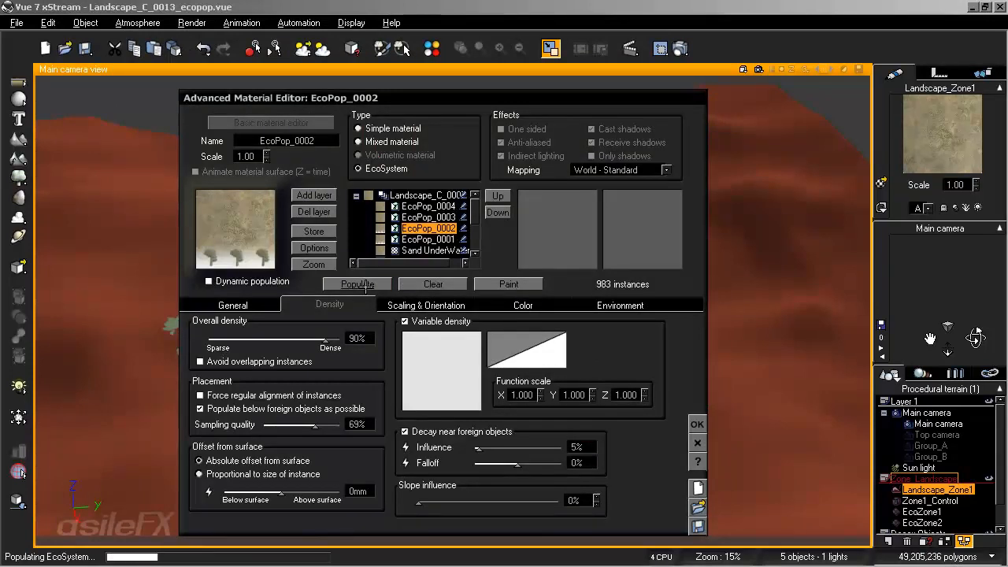
click(696, 421)
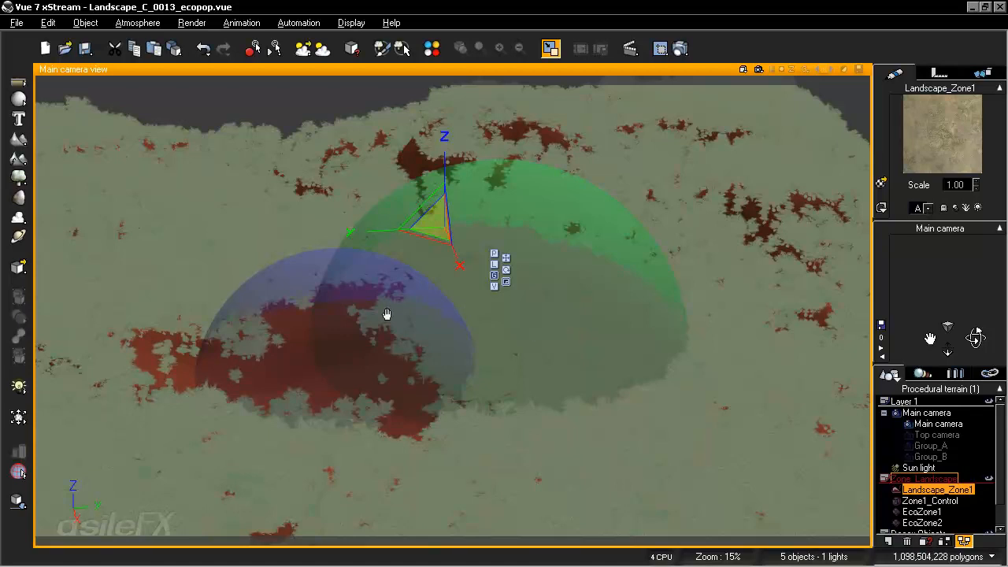
right_drag(386, 315, 362, 321)
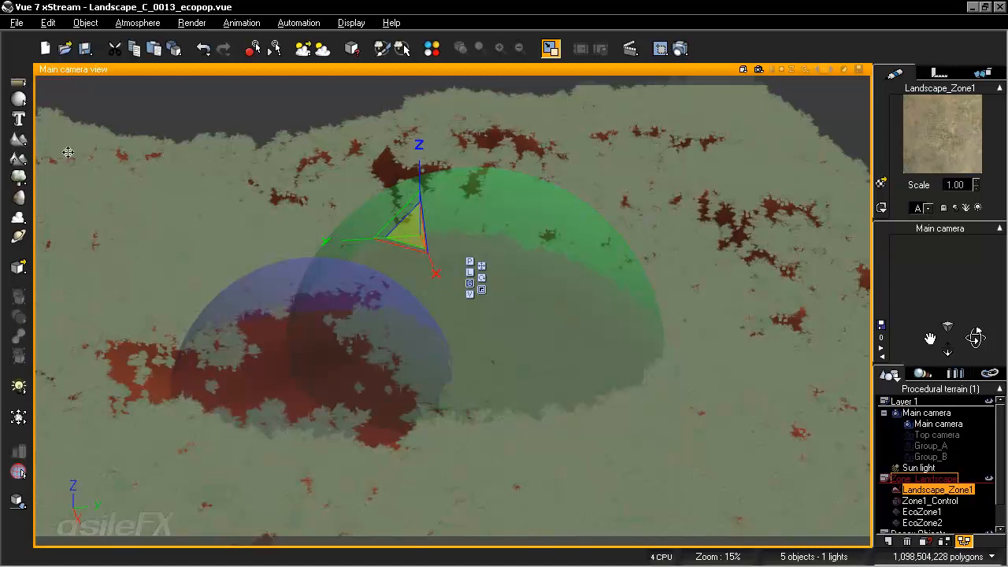
double_click(932, 124)
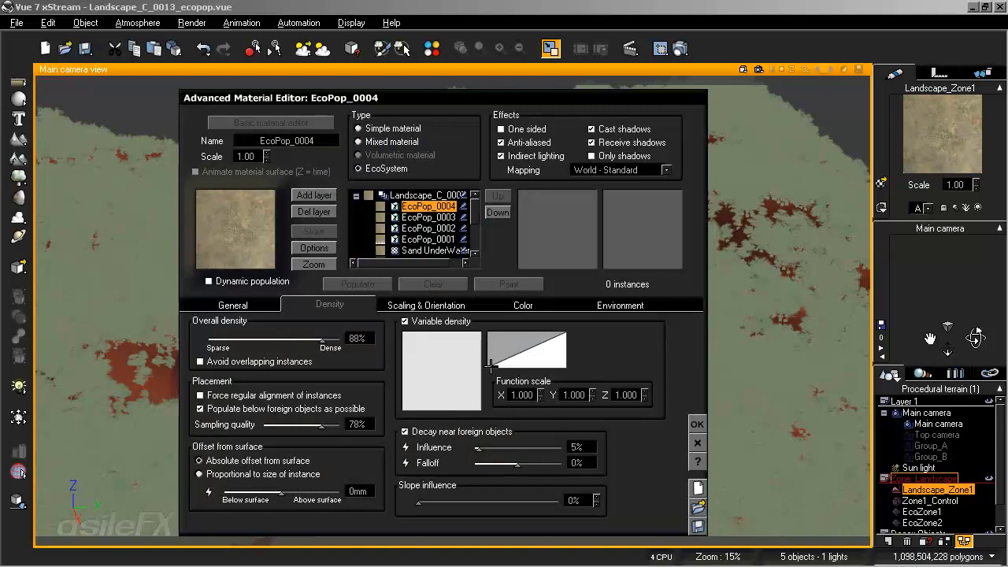
right_click(418, 368)
click(451, 377)
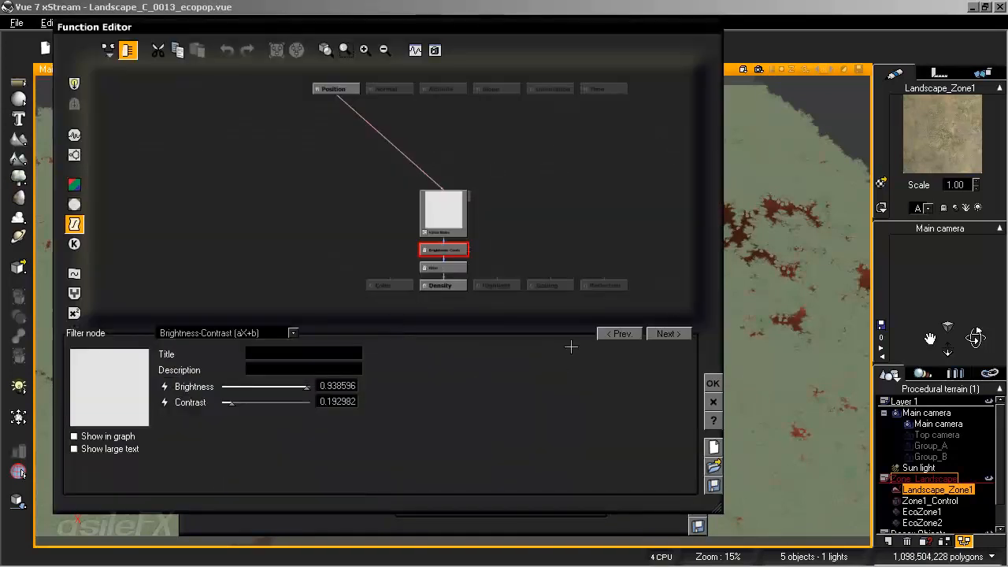
click(713, 384)
Step: Set the Sphere Zone MetaNode's Mode to Max in EcoPop_0002's density function, repopulate the layer and accept the material
click(430, 227)
right_click(441, 339)
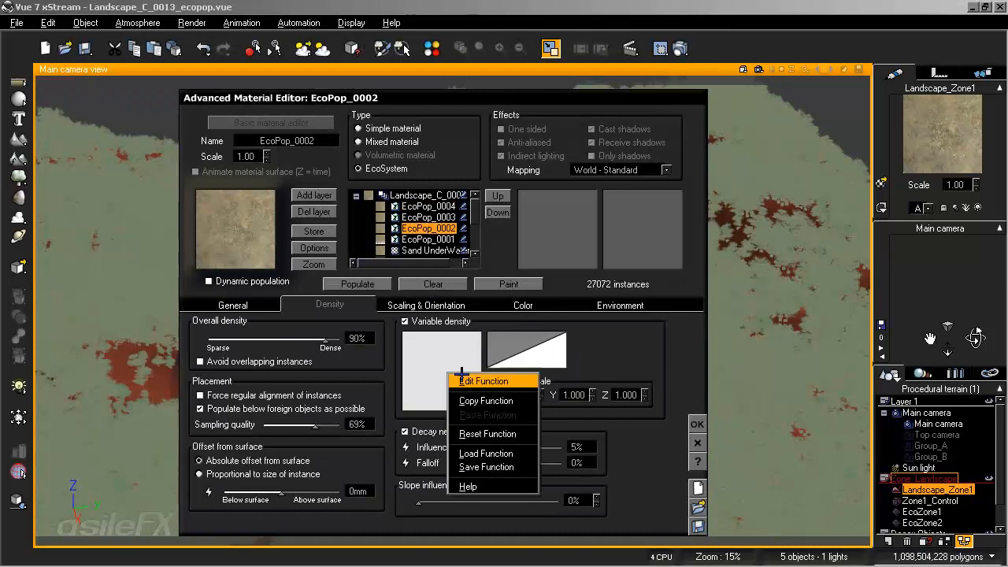
click(460, 348)
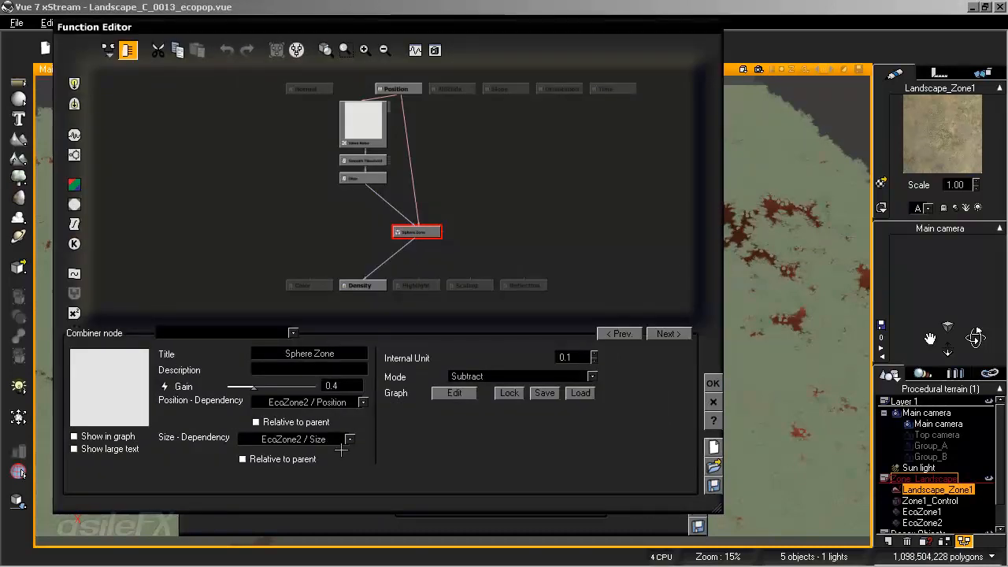
click(522, 375)
click(496, 411)
click(713, 383)
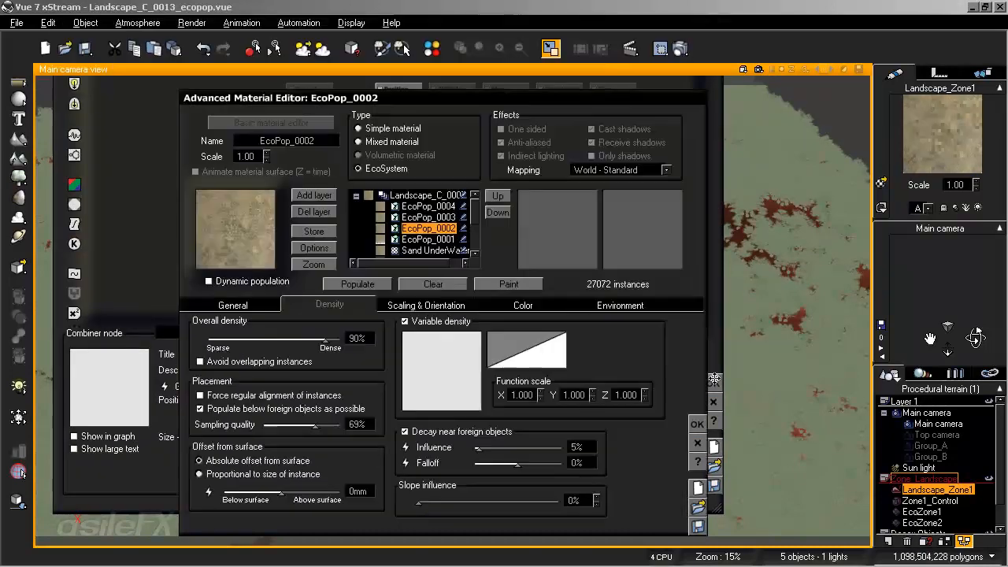
click(382, 283)
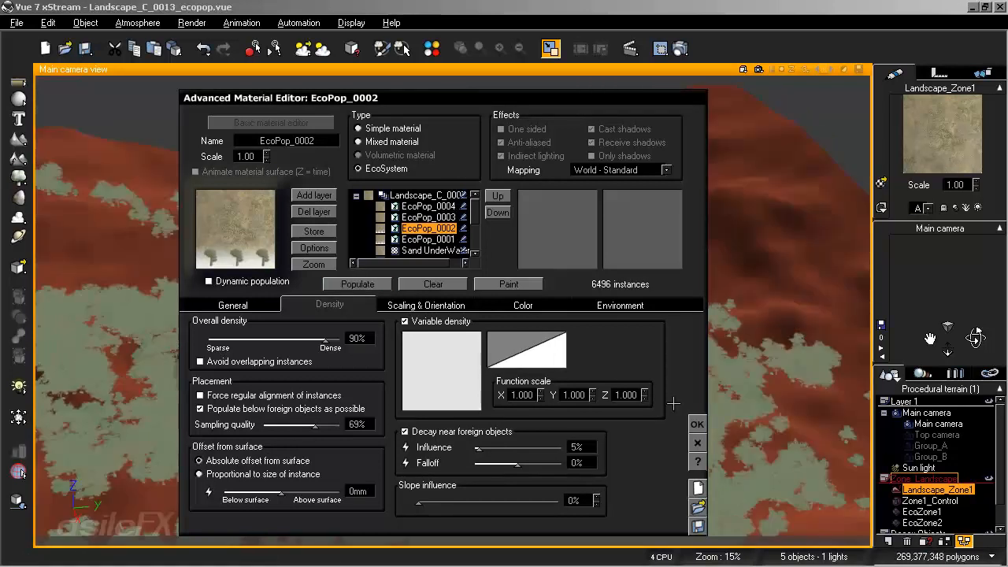
click(696, 422)
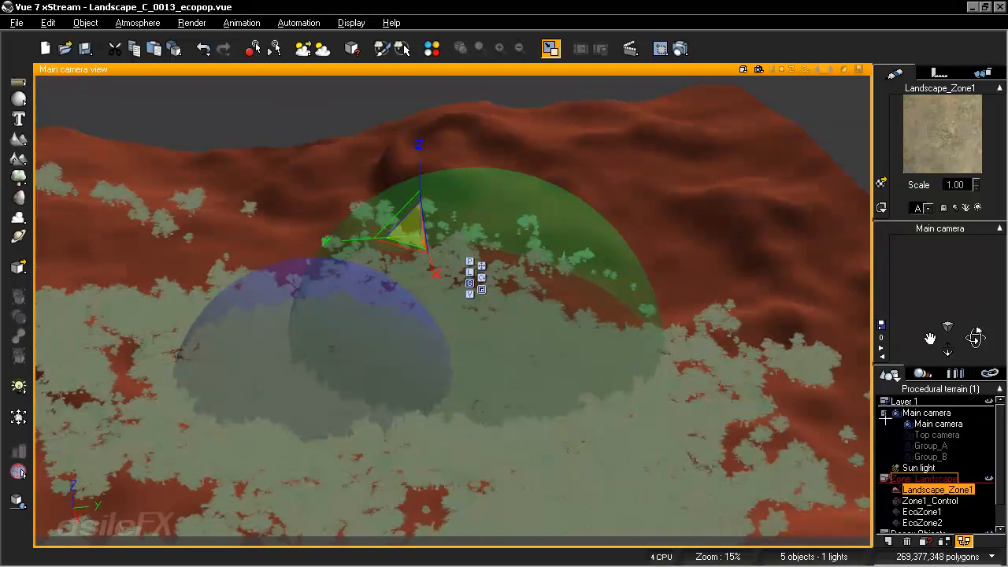
Step: Open the EcoPop_0002 density function in Landscape_Zone1's material and open the Sphere Zone MetaNode's internal graph for editing
right_click(941, 129)
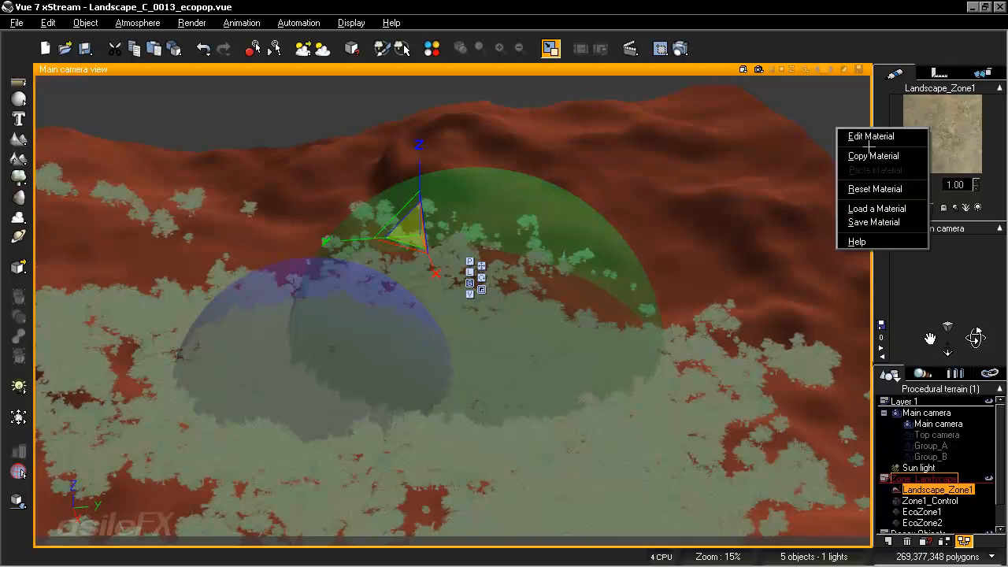
click(873, 132)
click(426, 230)
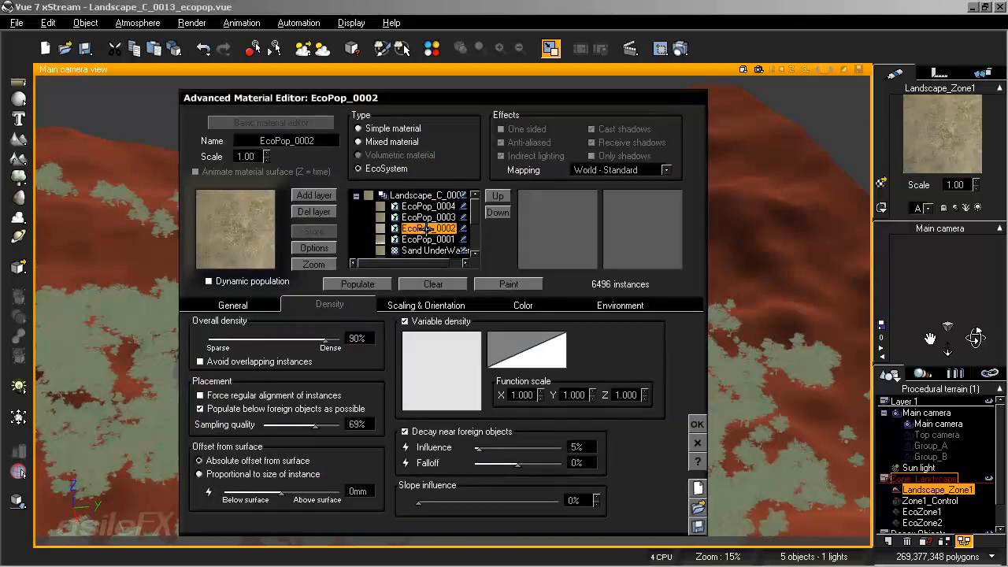
right_click(460, 356)
click(480, 358)
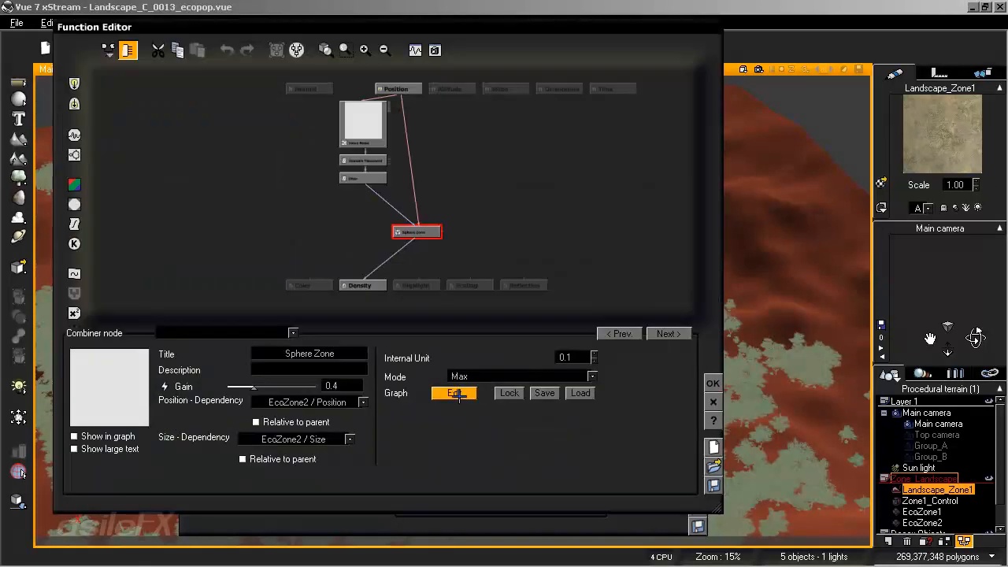
click(396, 328)
Step: Rearrange the Simple Fractal and Blender nodes to make room and delete the connection between them
drag(441, 250, 489, 161)
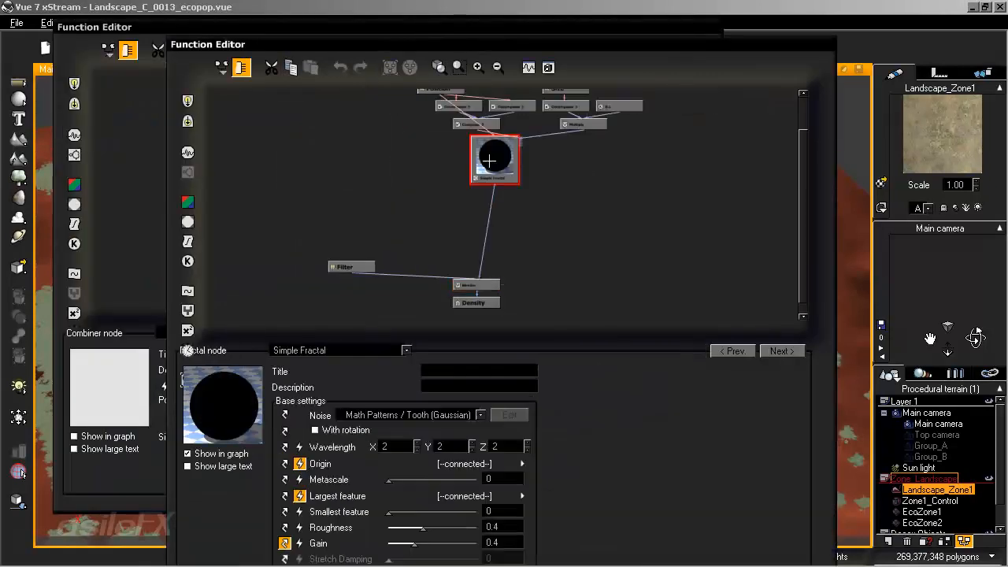
click(344, 268)
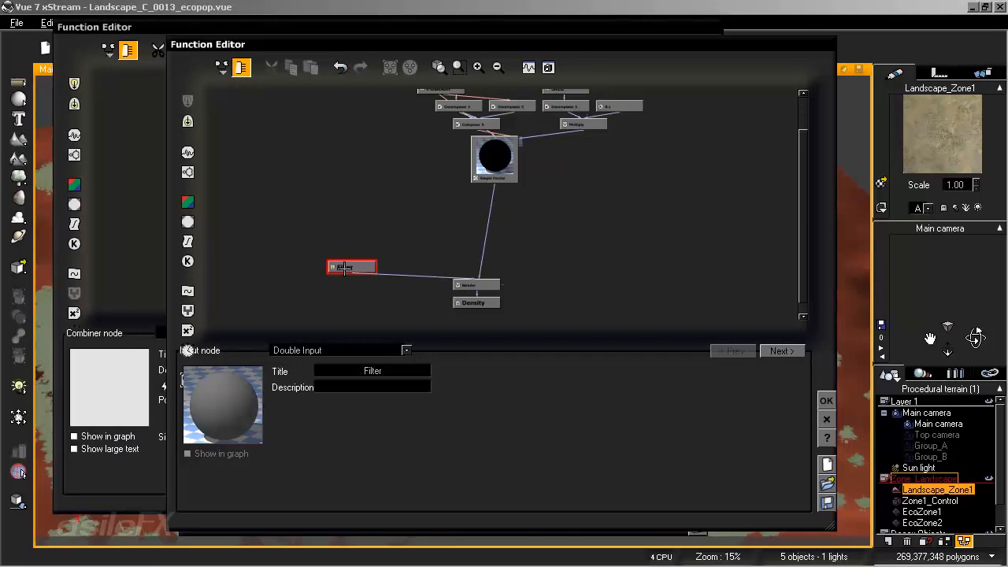
click(483, 290)
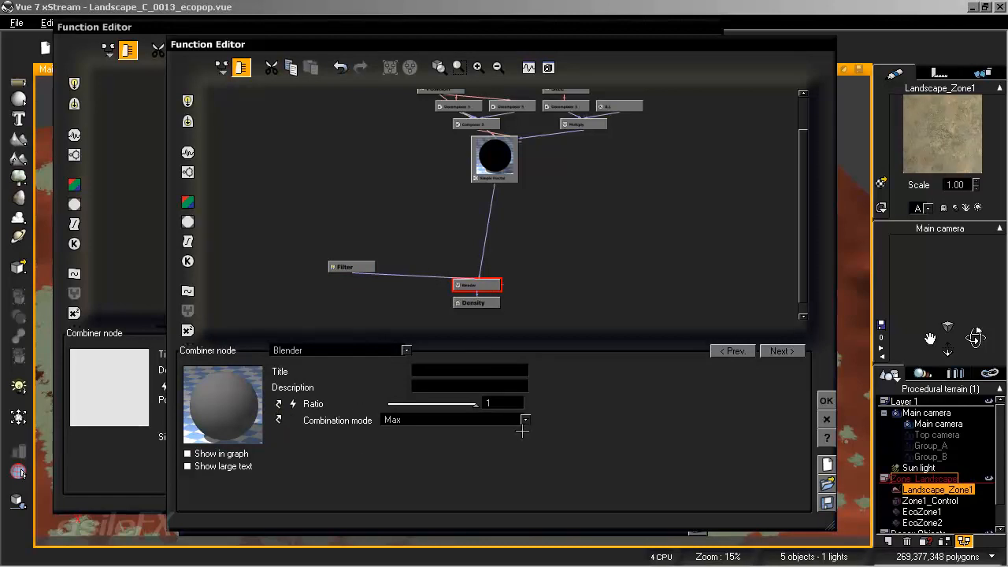
mouse_move(488, 286)
mouse_down()
mouse_move(456, 273)
mouse_move(474, 272)
mouse_up()
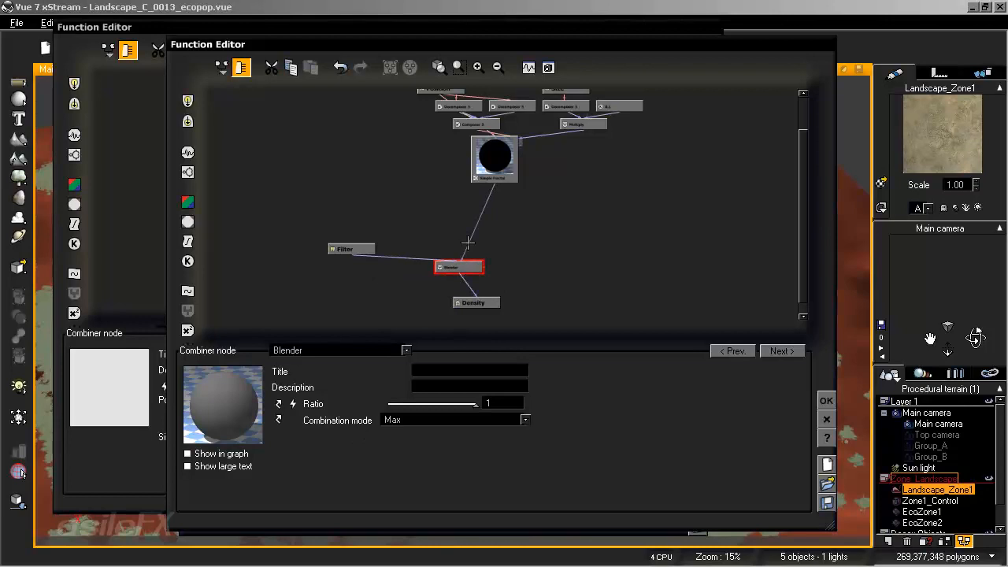
click(475, 242)
key(Delete)
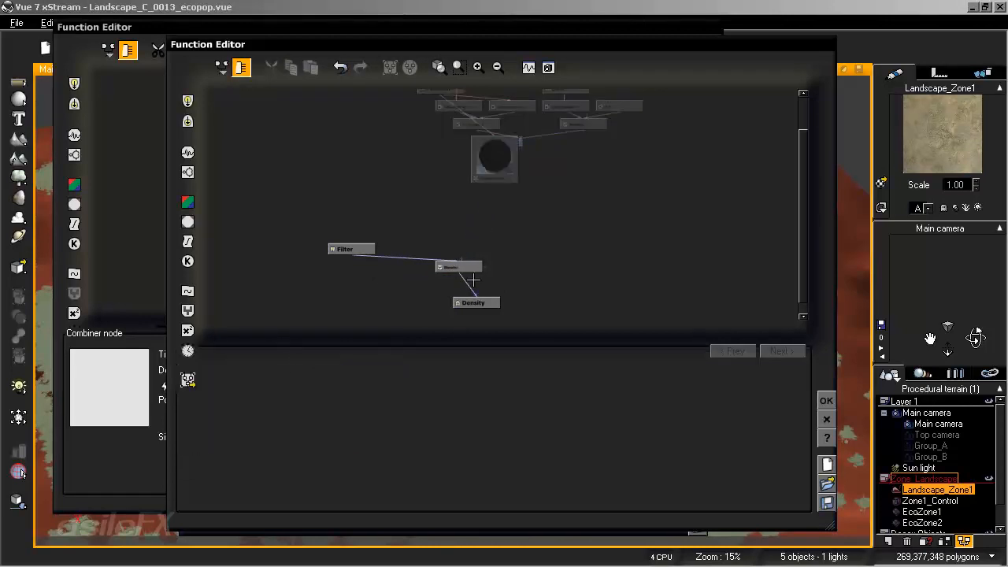
Step: Add a Constant Number node above the Blender, give it a negative value and connect it to the Blender's freed input
click(451, 231)
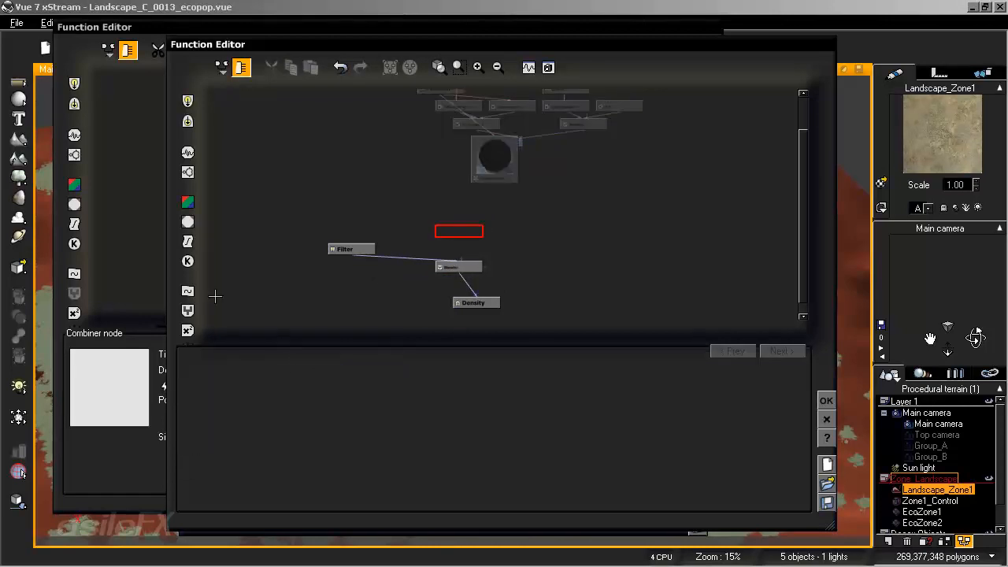
click(189, 260)
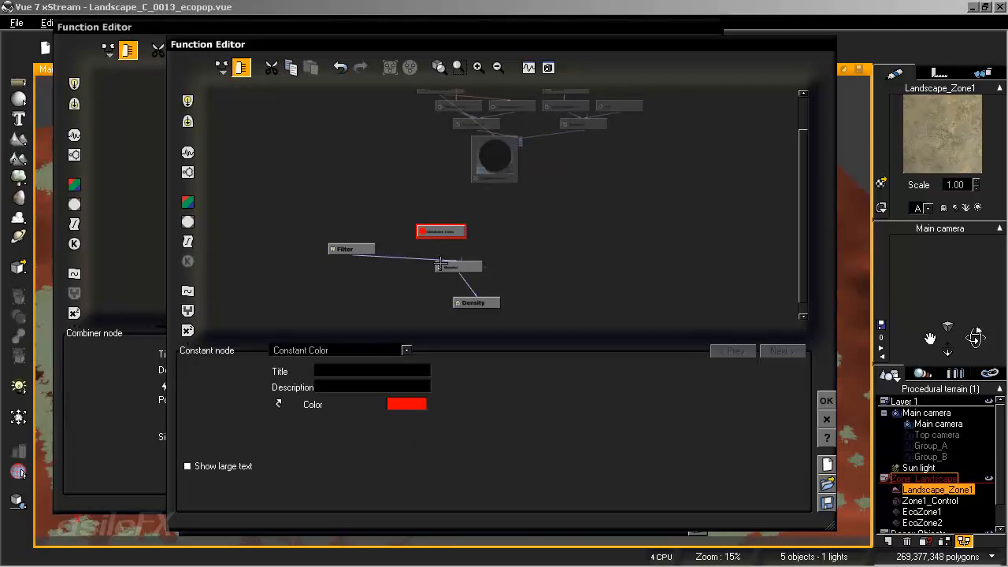
click(359, 350)
click(331, 393)
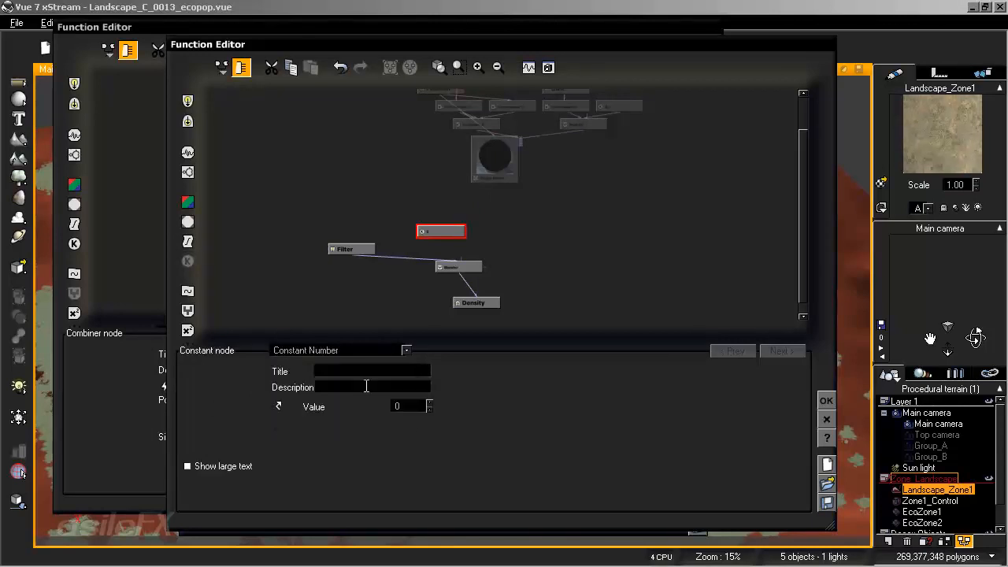
click(404, 406)
text(-0)
click(520, 230)
drag(458, 262, 441, 231)
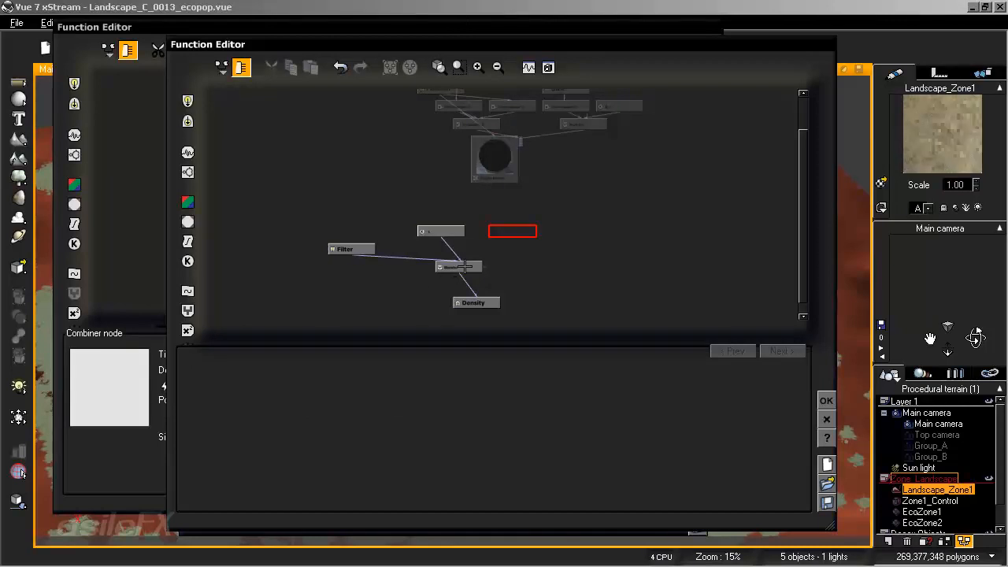
Step: Set the Blender's Combination mode to Blend, drive its Ratio with the Simple Fractal's output and accept the MetaNode graph
click(459, 267)
click(466, 420)
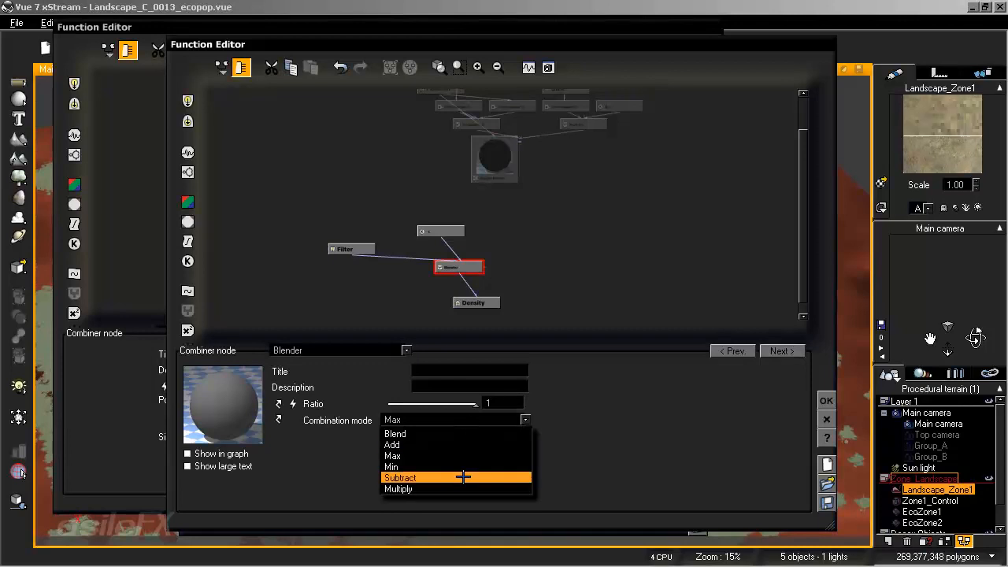
click(467, 433)
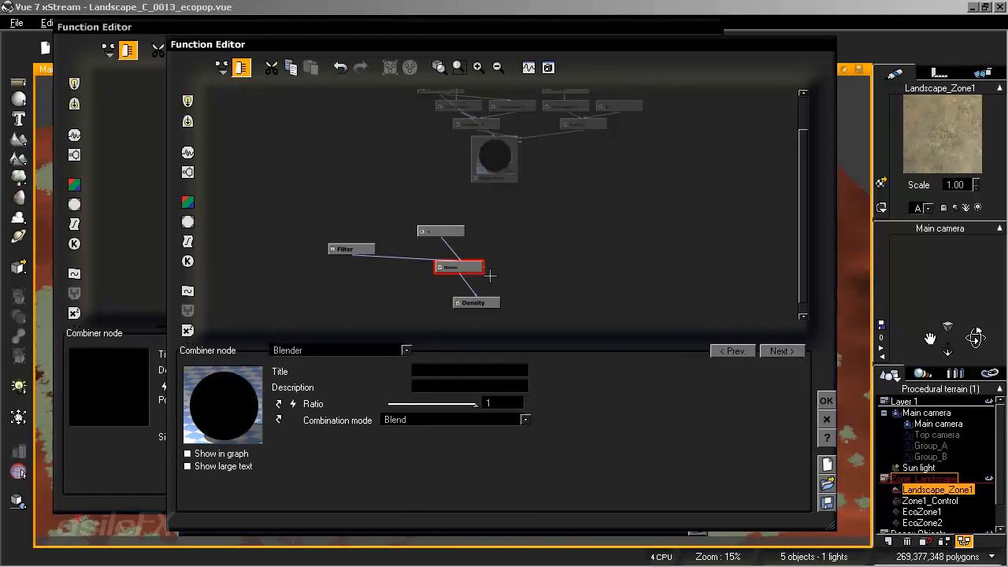
drag(485, 267, 524, 187)
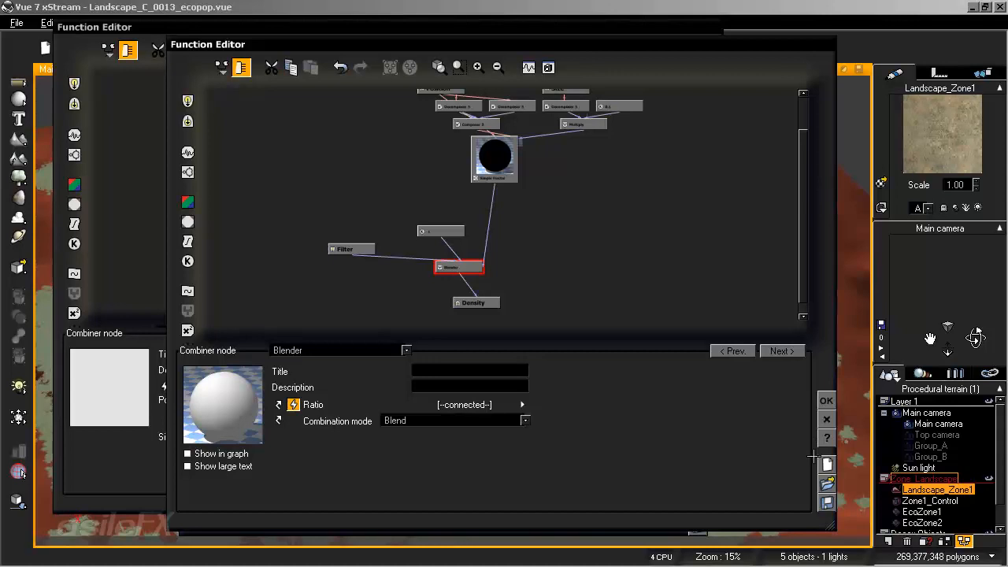
click(826, 401)
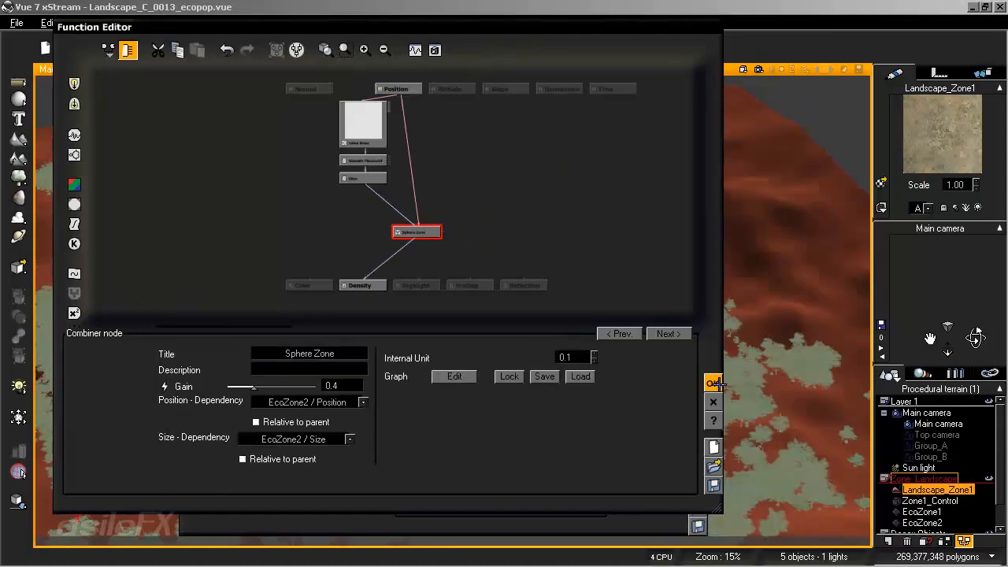
Step: Accept the density function, repopulate the EcoPop_0002 layer and examine the tree coverage around EcoZone2 from another angle
click(713, 383)
click(381, 285)
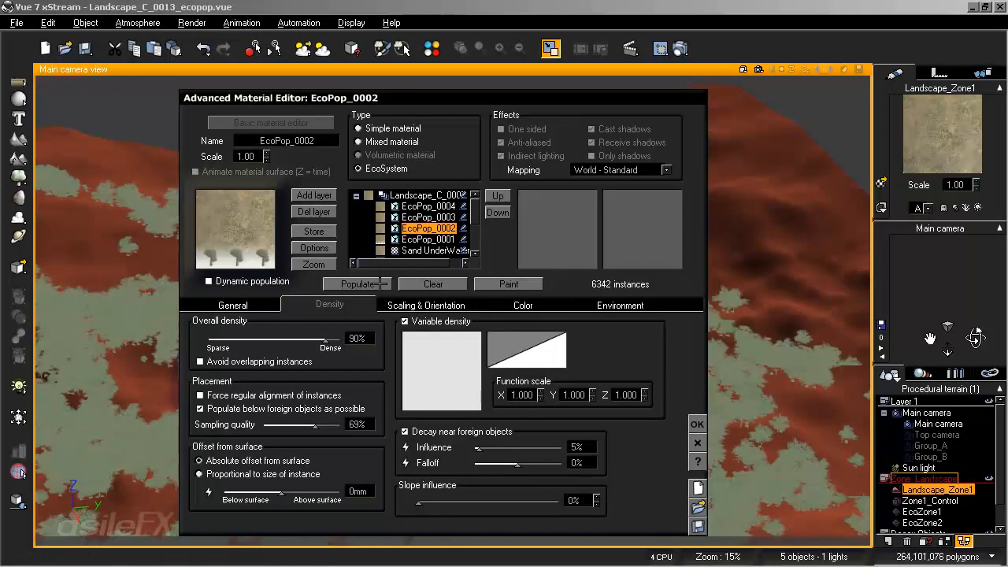
click(698, 424)
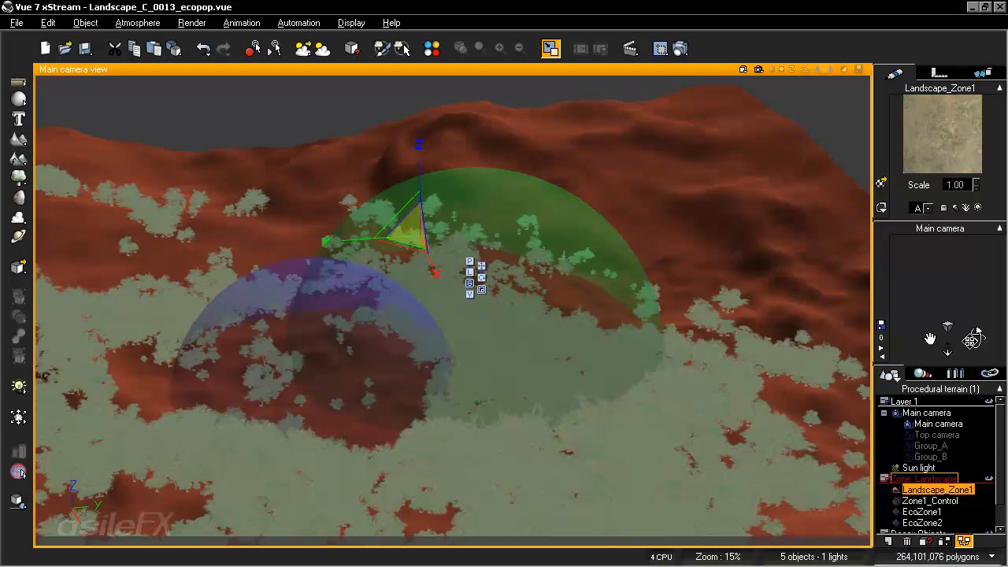
click(923, 523)
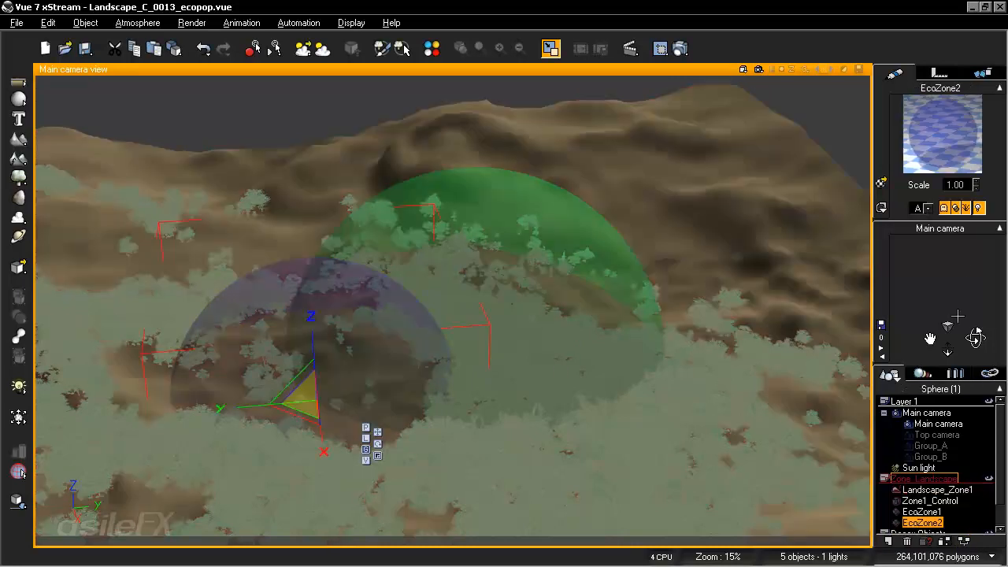
drag(977, 337, 912, 335)
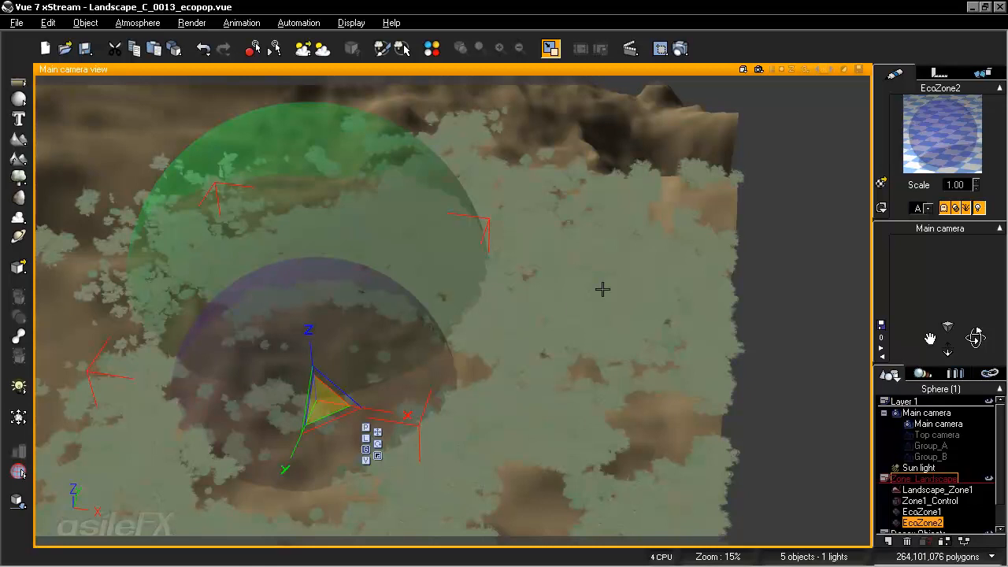
right_drag(462, 314, 548, 350)
scroll(549, 349, down, 2)
scroll(548, 349, down, 1)
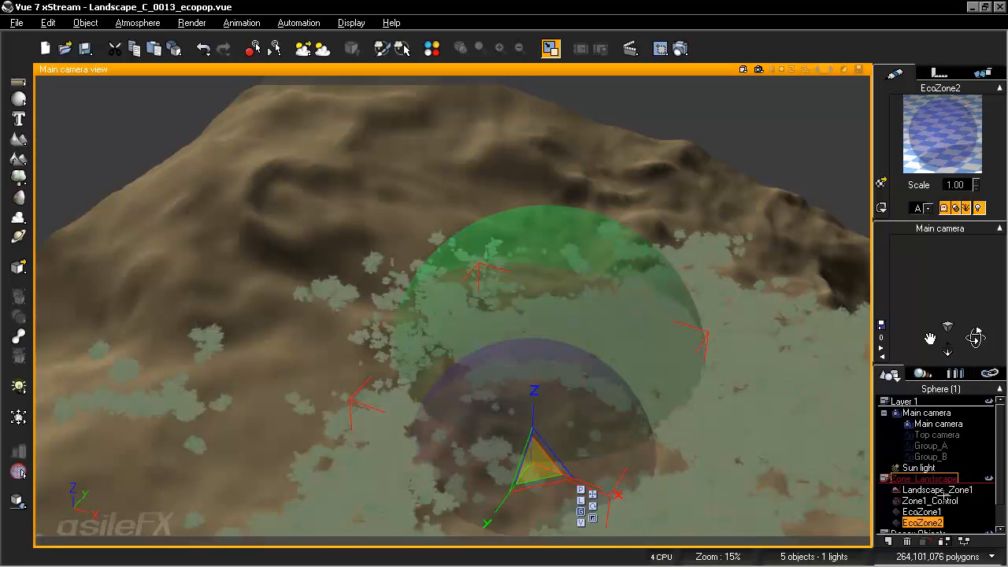
Step: Open the Sphere Zone MetaNode's internal graph from the variable density function of Landscape_Zone1's EcoPop_0002 layer
click(946, 490)
right_click(949, 139)
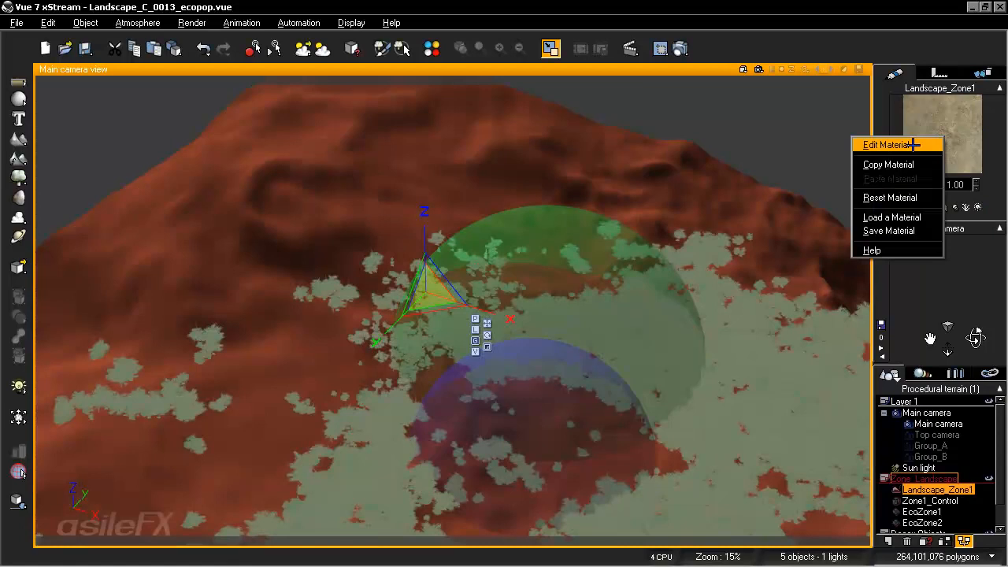
click(914, 142)
click(429, 228)
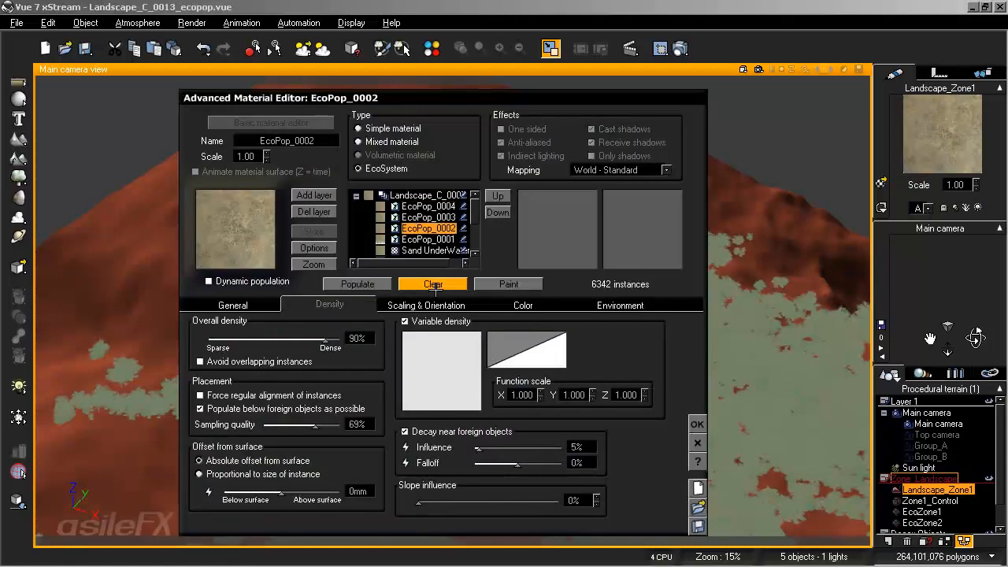
right_click(445, 343)
click(445, 353)
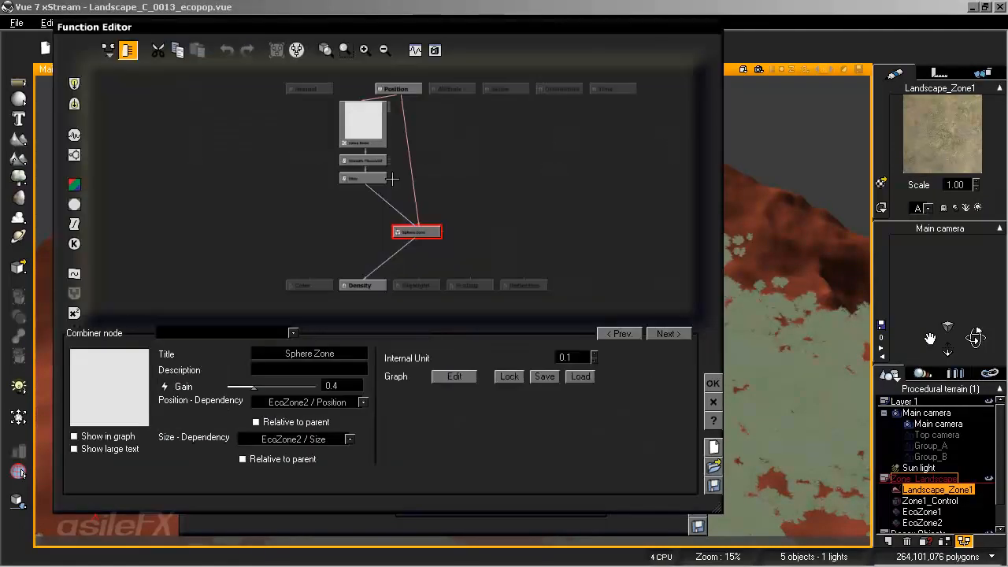
click(456, 376)
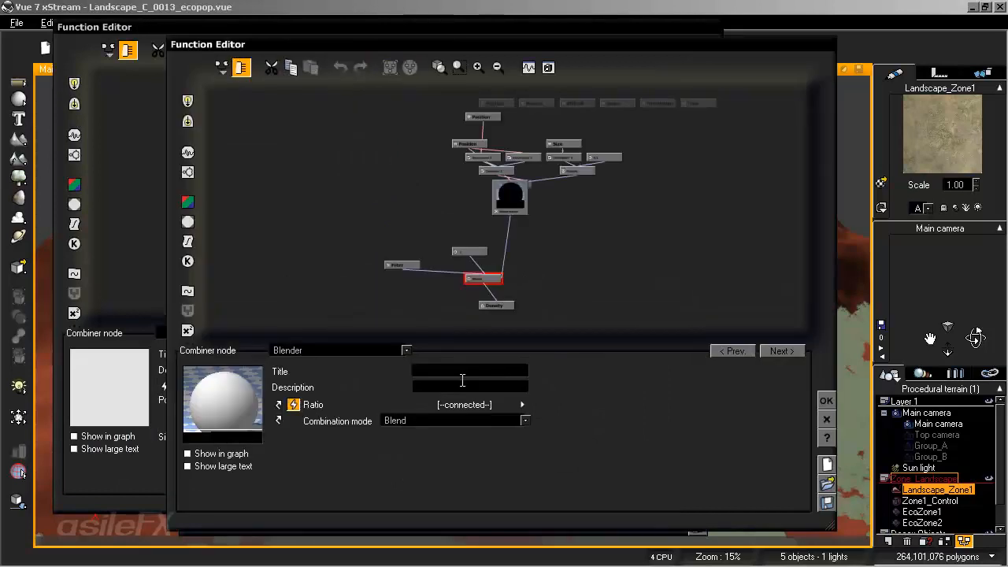
Step: Set the Constant Number feeding the Blender to 1 and accept the MetaNode graph, density function and material
click(470, 252)
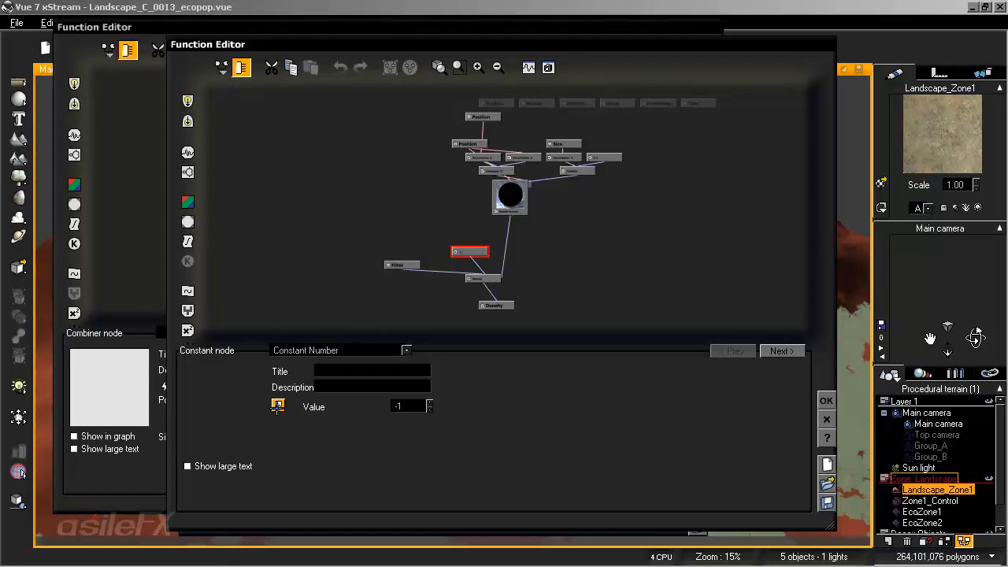
double_click(413, 405)
text(1)
key(Return)
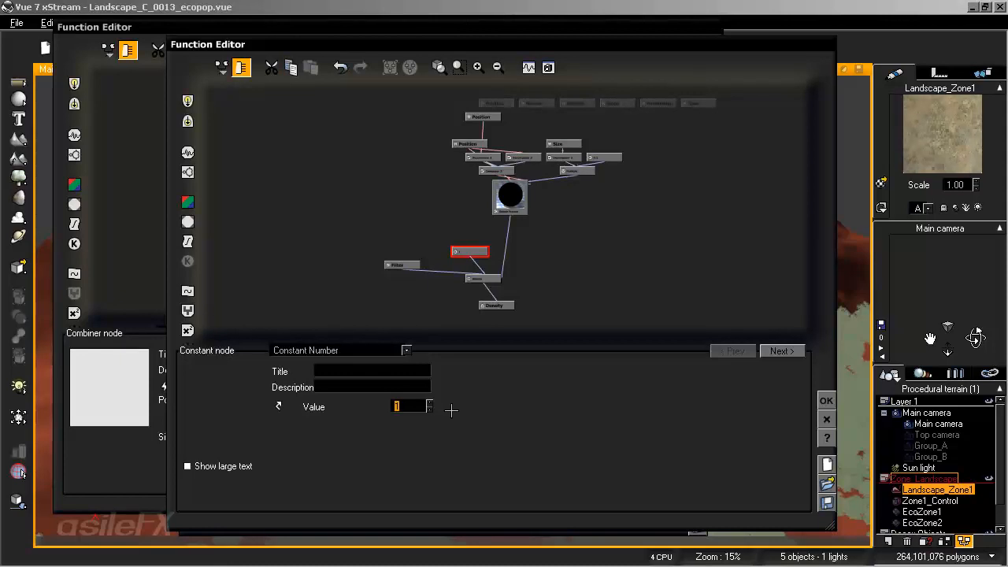
click(826, 400)
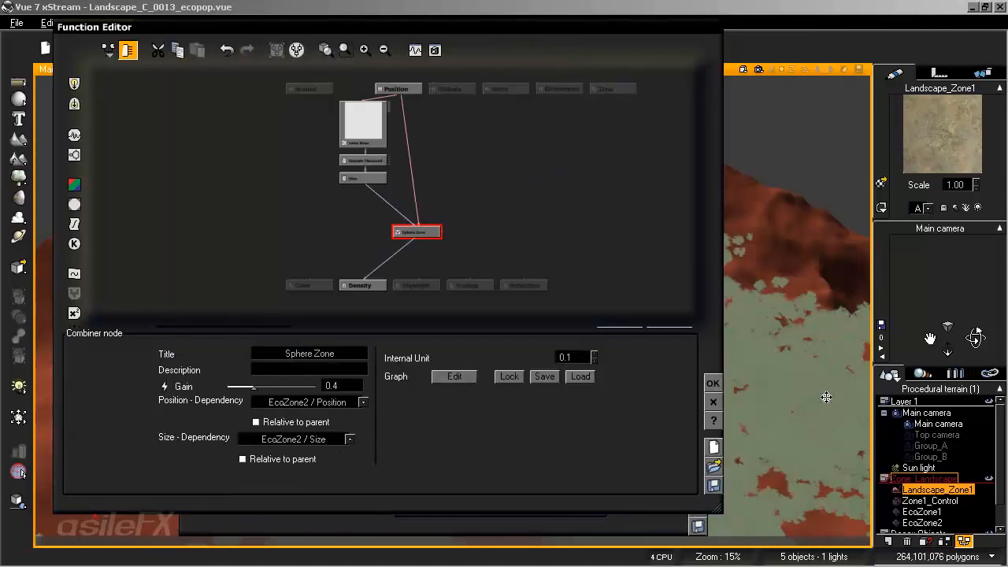
click(710, 382)
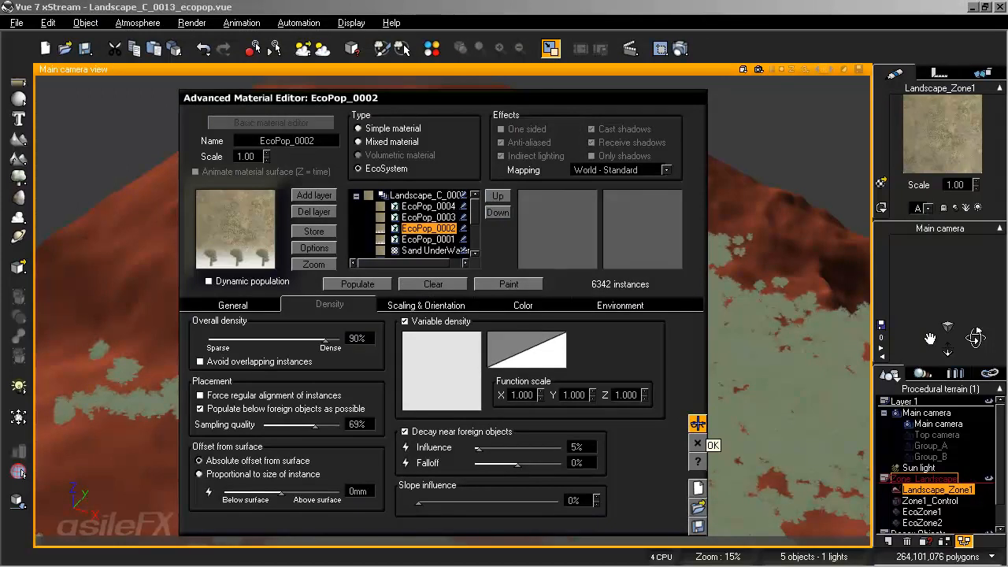
click(697, 423)
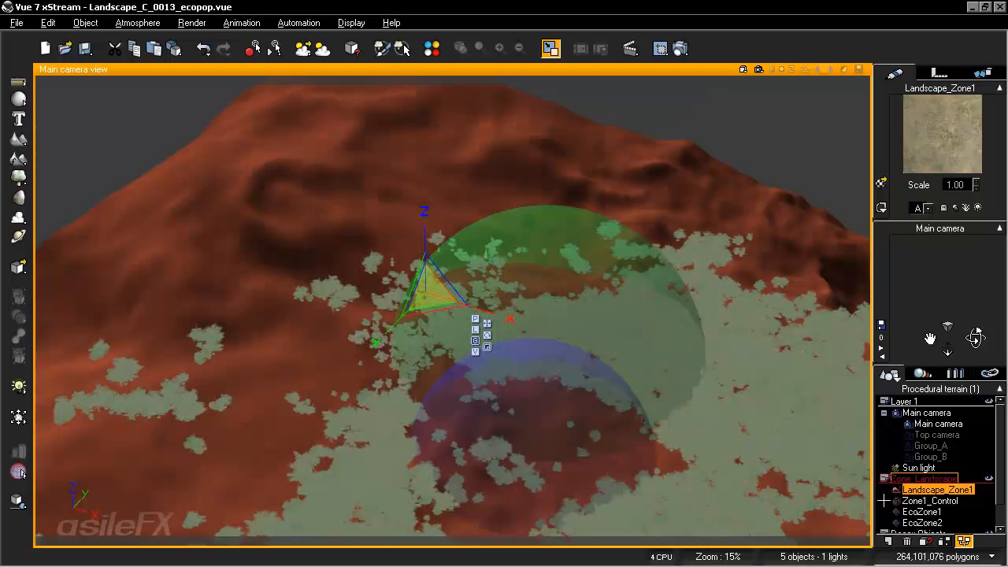
Step: Move the EcoZone2 sphere onto the bare hilltop away from EcoZone1 and repopulate Landscape_Zone1's EcoPop_0002 layer
click(922, 523)
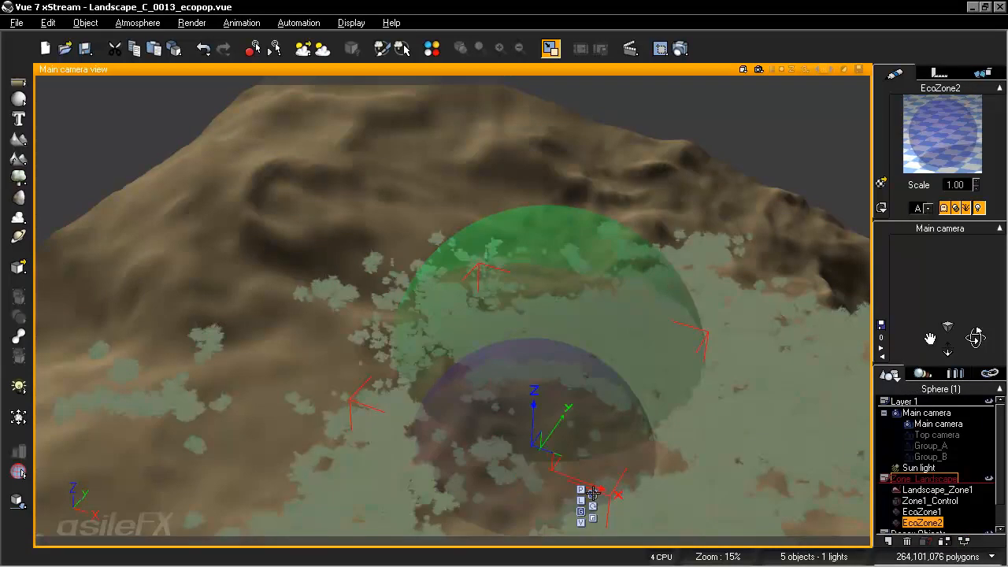
drag(595, 494, 282, 131)
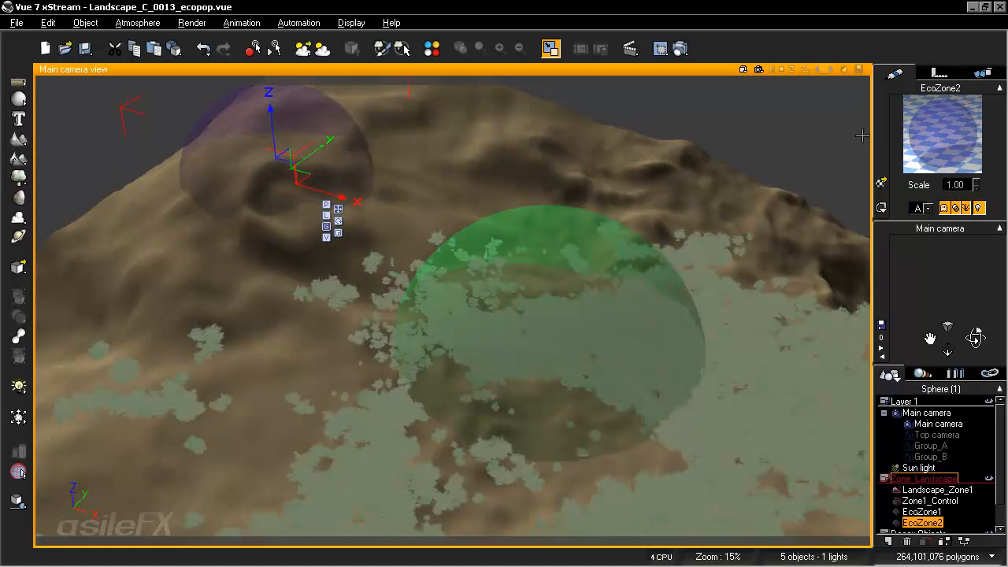
click(933, 490)
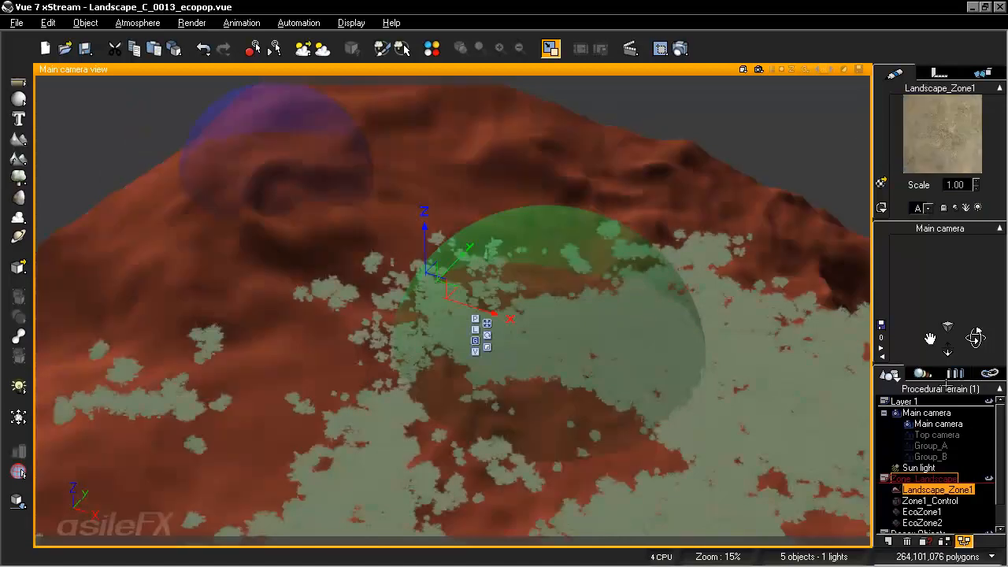
double_click(944, 135)
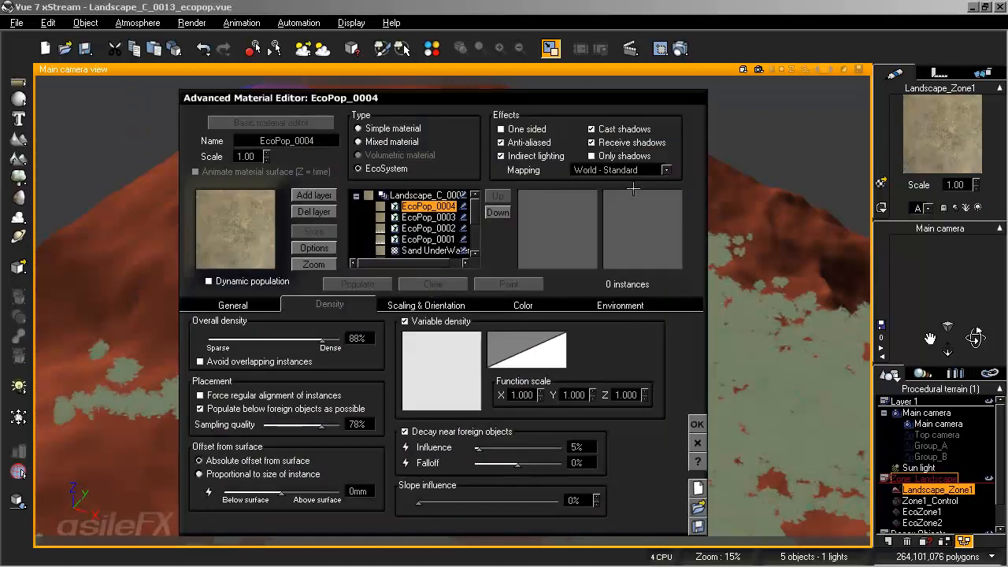
click(443, 228)
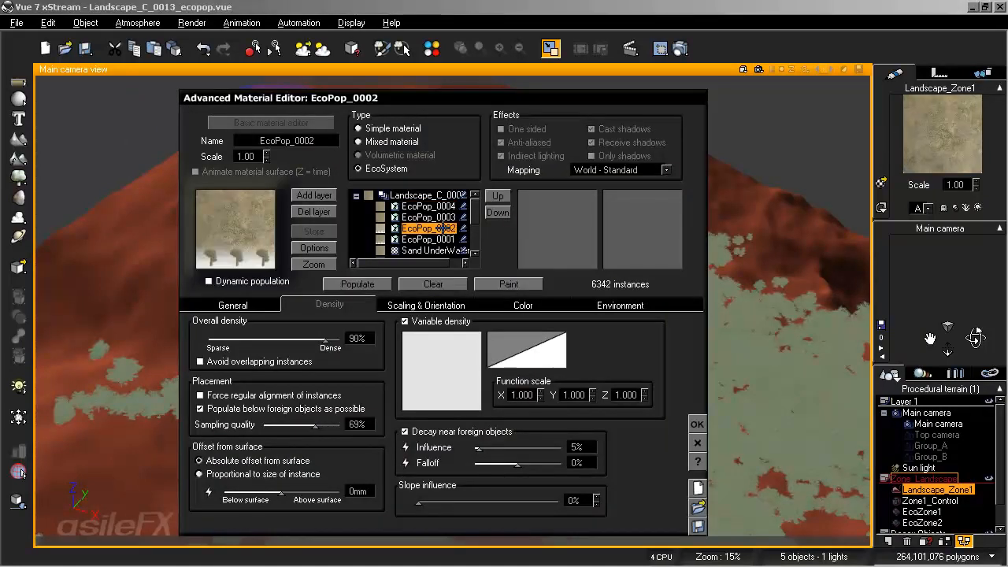
drag(447, 103, 693, 96)
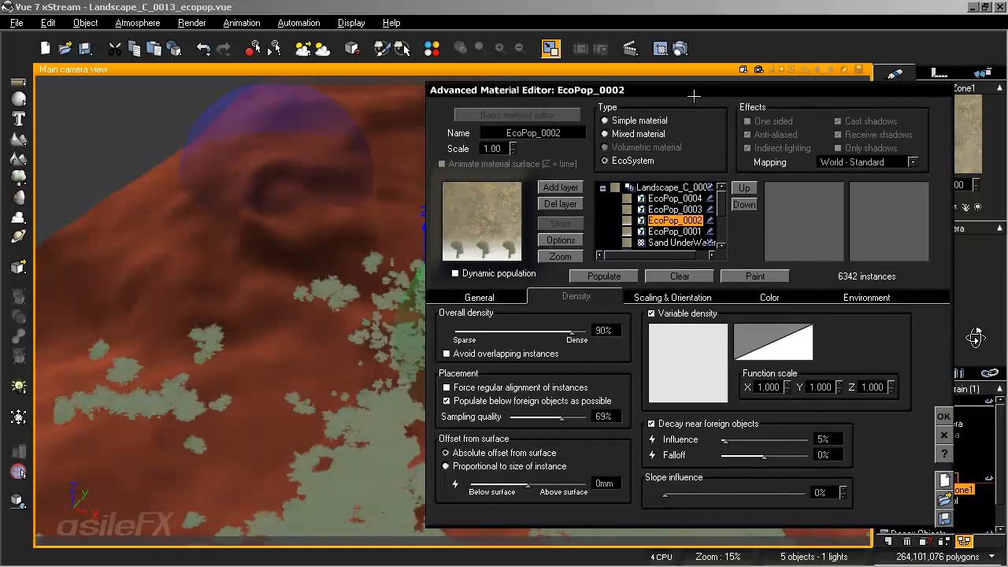
click(604, 276)
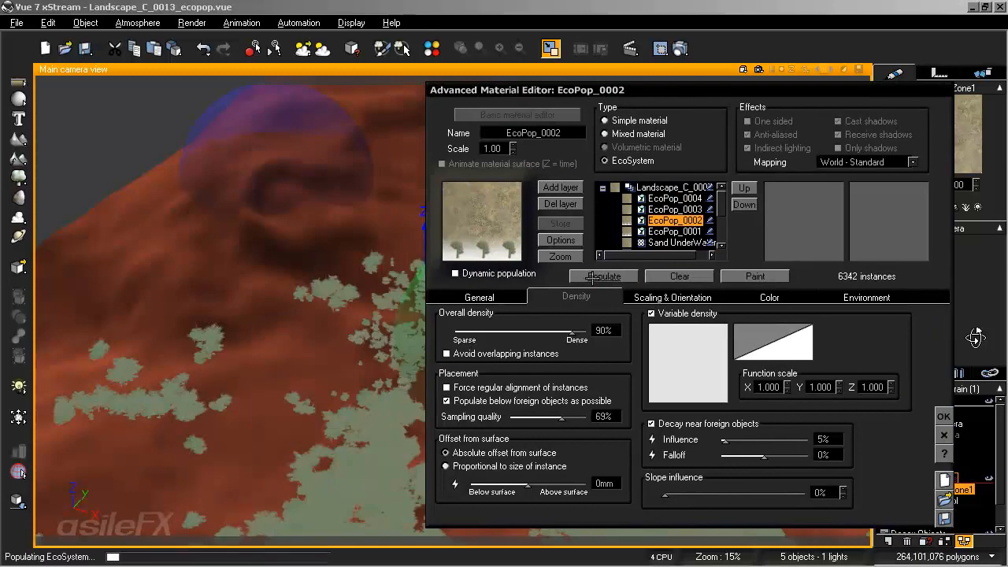
click(941, 416)
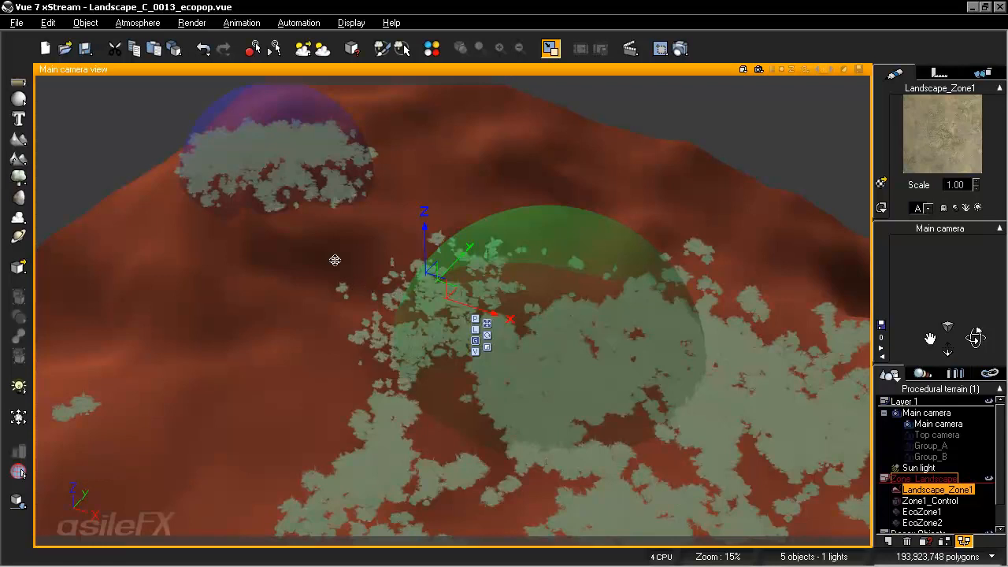
right_drag(378, 387, 350, 347)
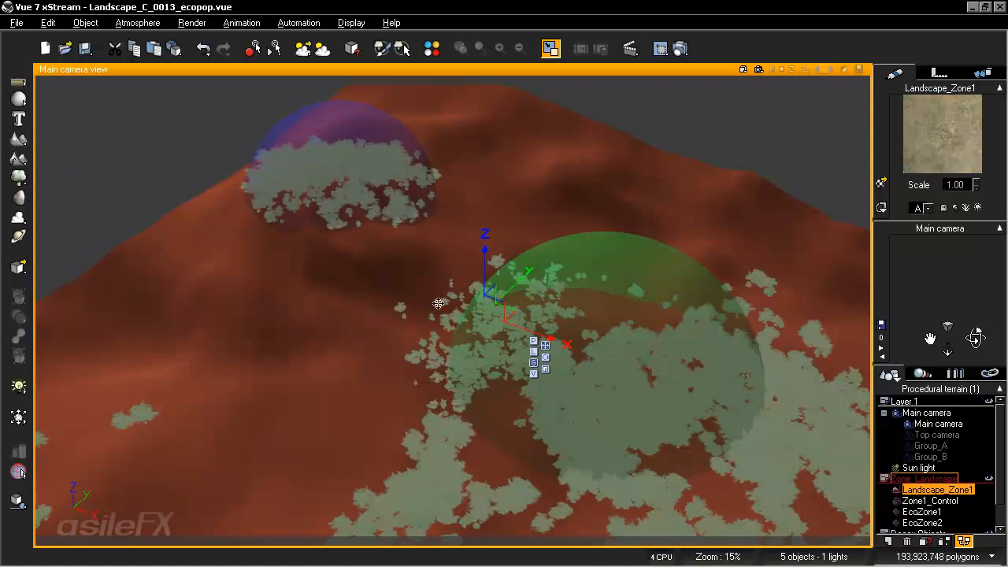
Step: Reopen the landscape material and enter the Sphere Zone MetaNode's graph in EcoPop_0002's density function
double_click(937, 128)
right_click(701, 359)
click(713, 363)
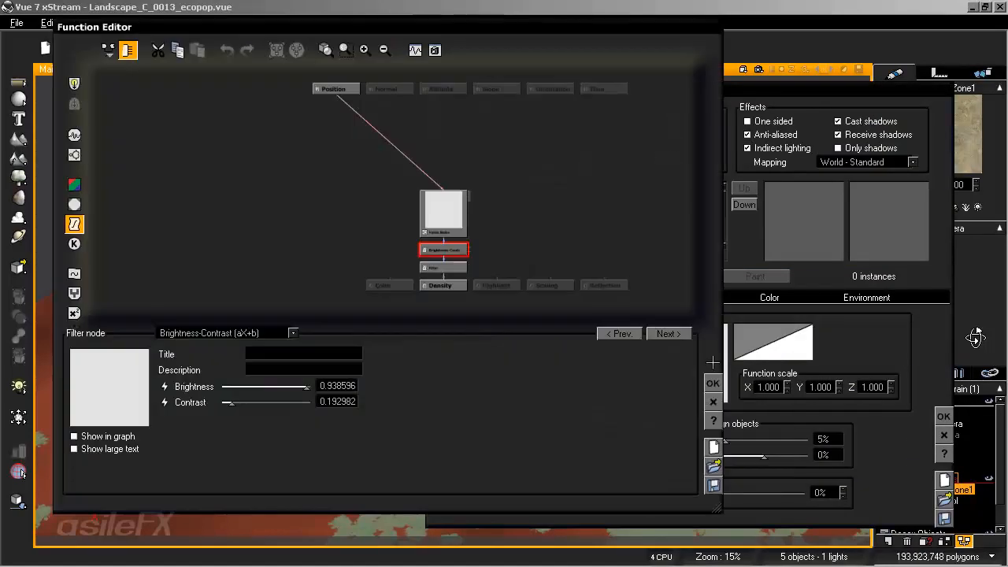
click(713, 403)
click(675, 220)
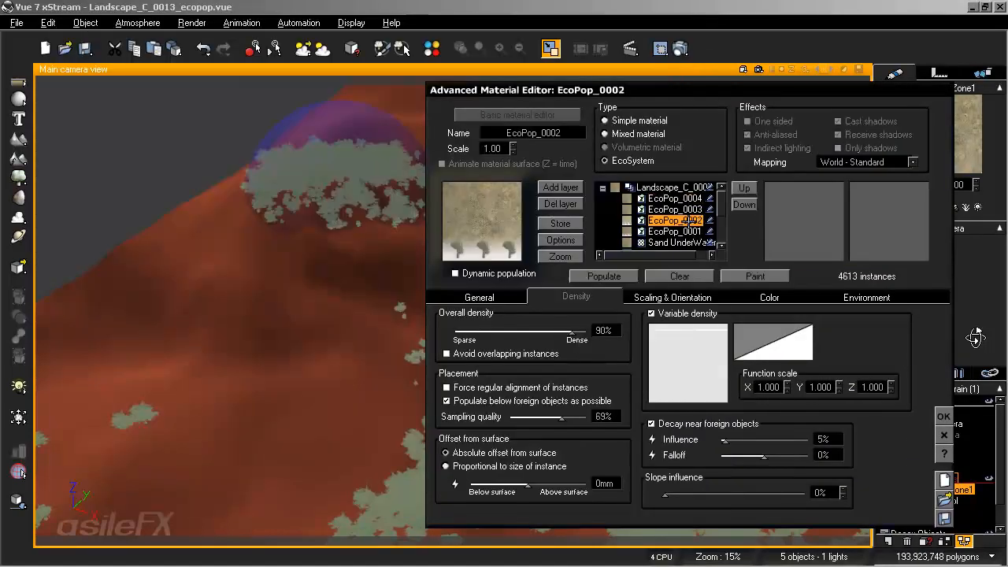
right_click(679, 388)
click(693, 397)
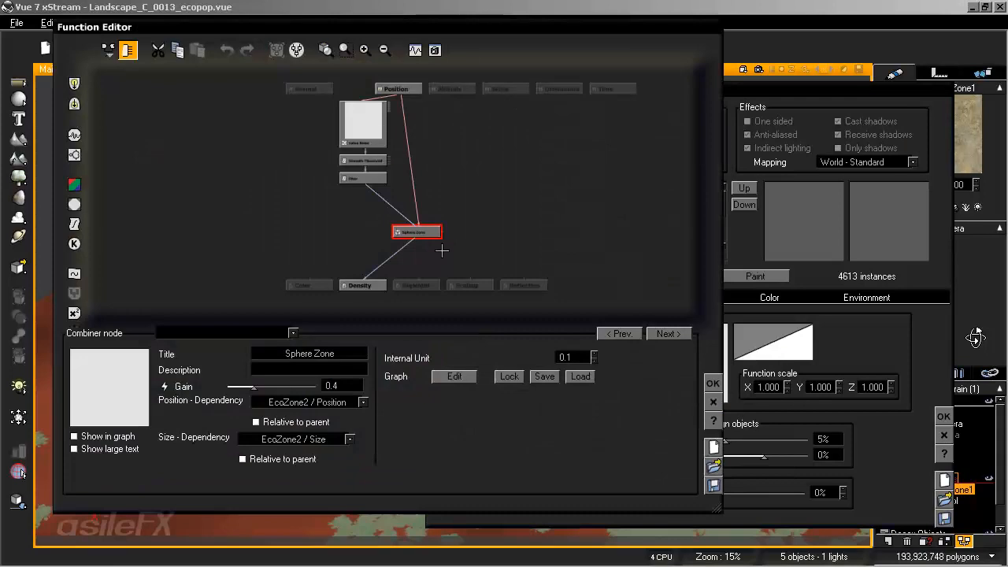
click(455, 375)
Step: Set the Constant Number feeding the Blender to .5 and accept the MetaNode graph and density function
click(471, 252)
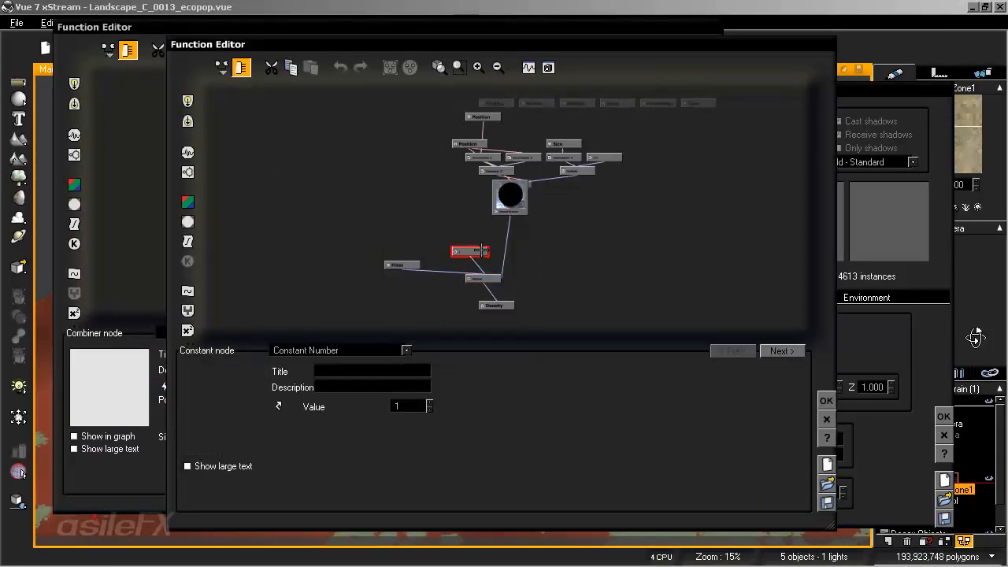
click(414, 407)
key(Return)
click(826, 400)
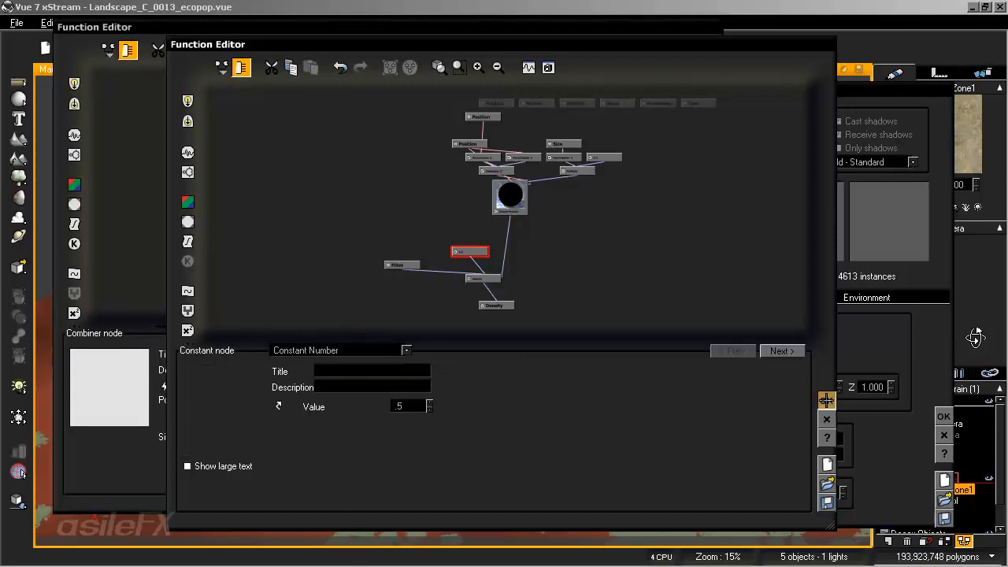
click(713, 380)
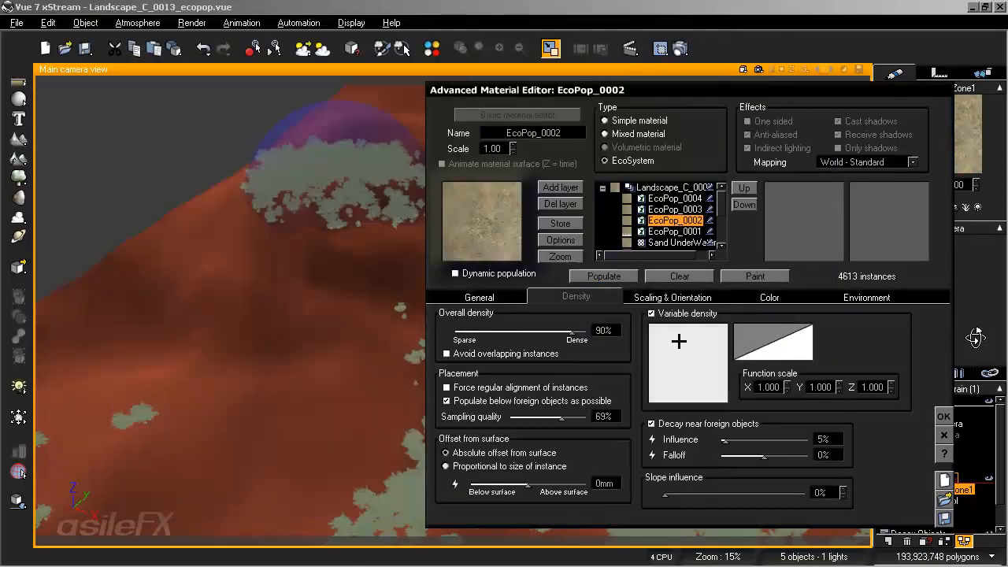
Step: Repopulate EcoPop_0002 with the revised density, accept the material and examine the tree coverage around both spheres from a lower angle
click(604, 275)
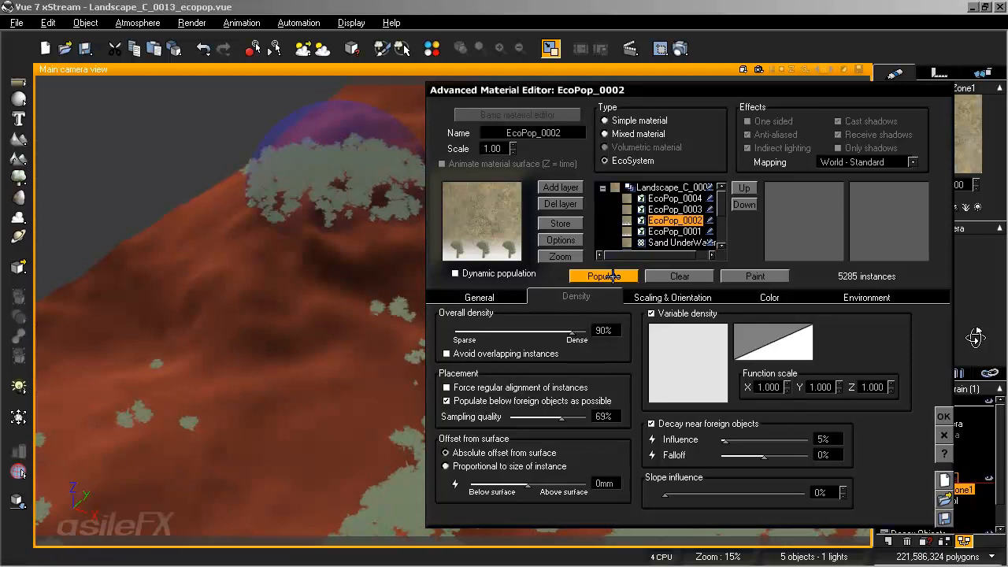
click(944, 416)
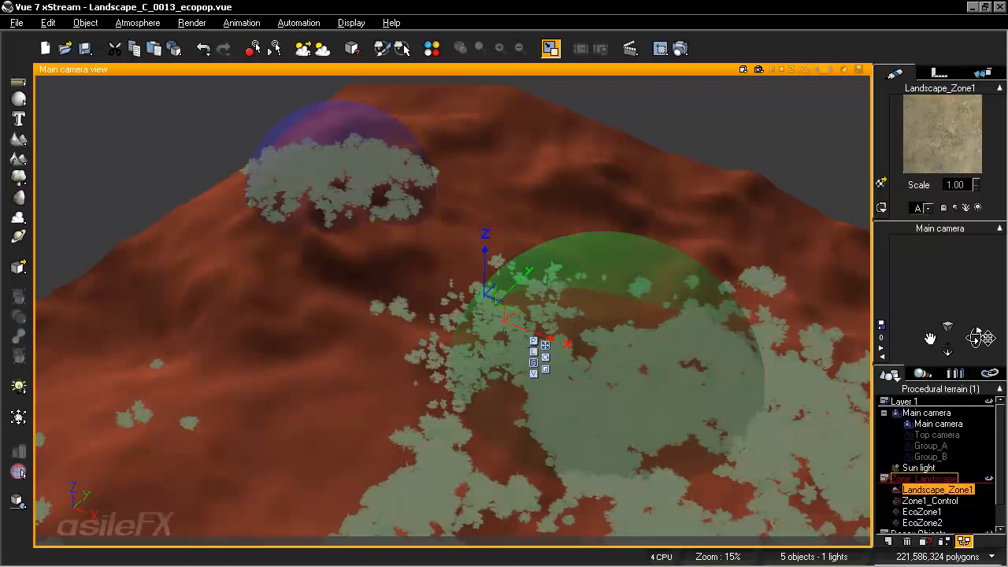
drag(987, 338, 988, 338)
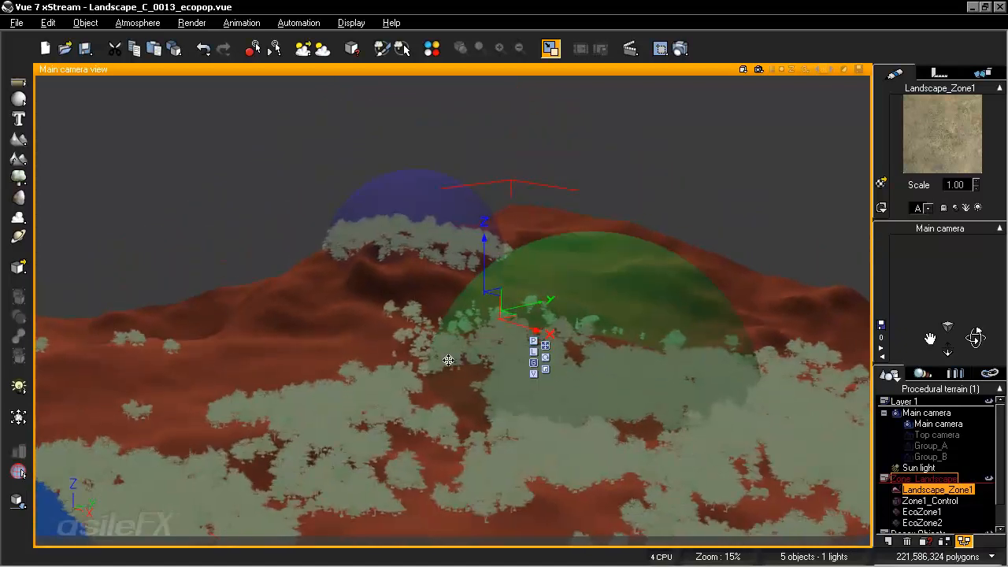